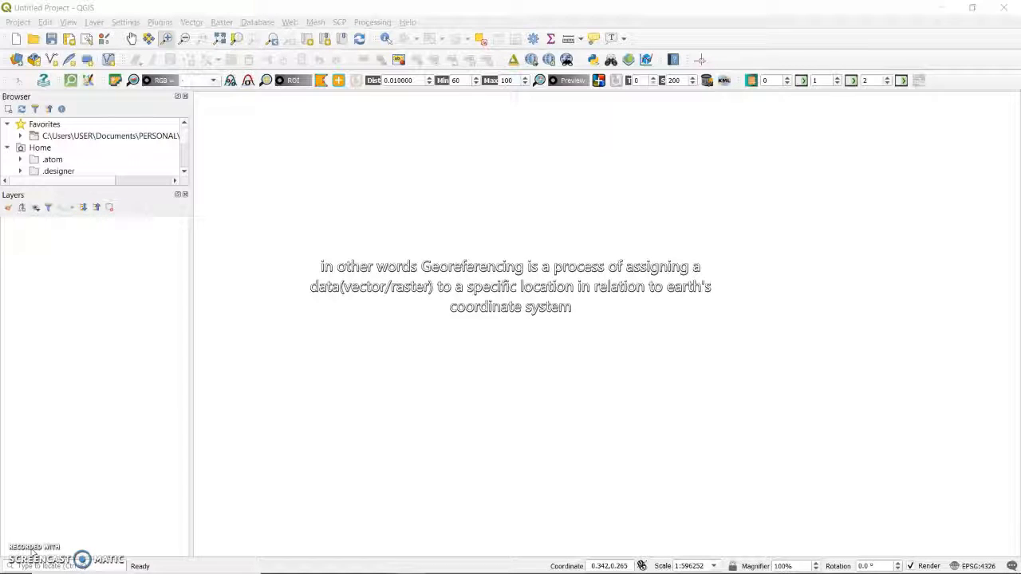
click(69, 475)
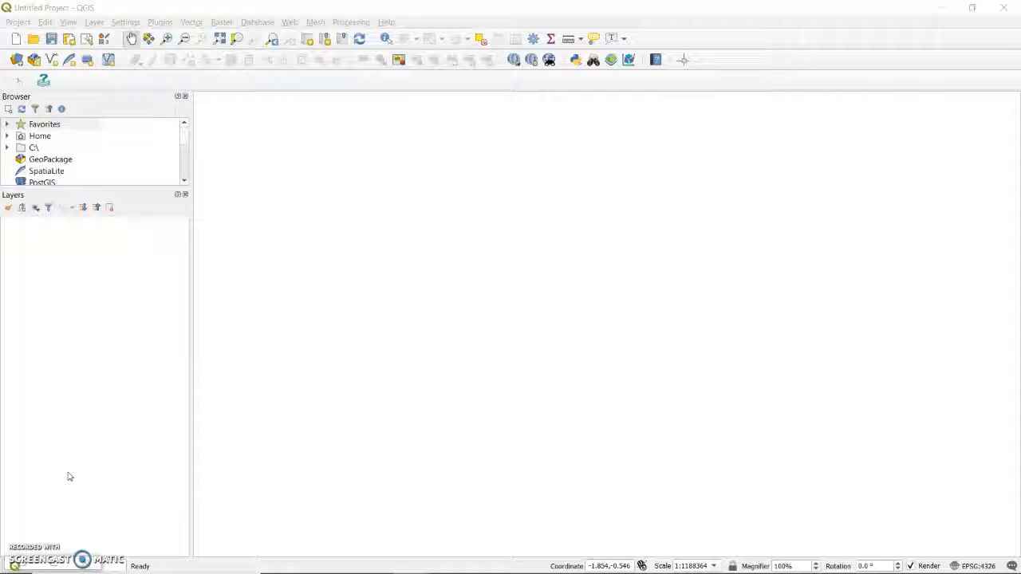
click(86, 357)
click(87, 7)
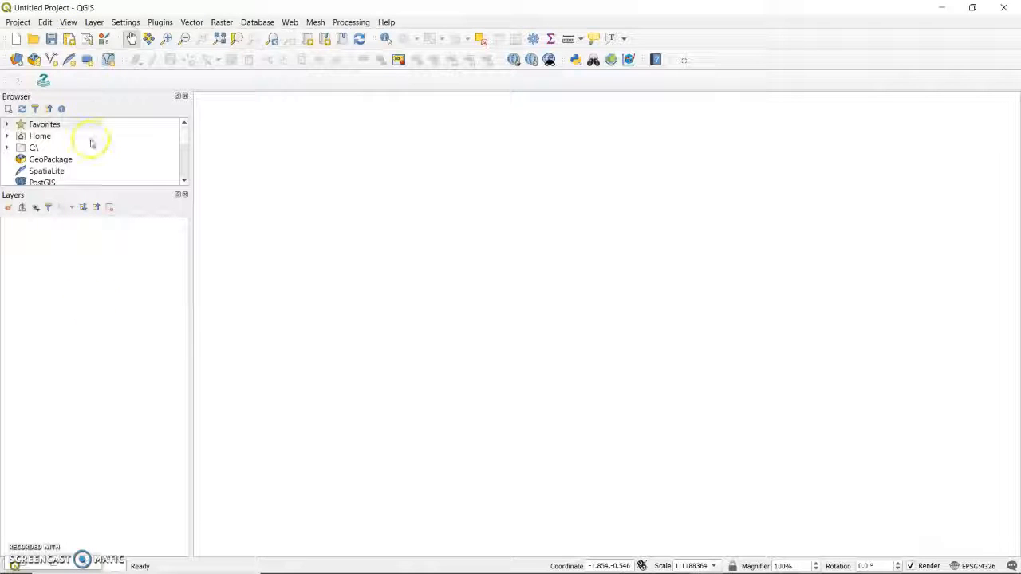
Step: Filter the installed plugins by "gd" and make sure the Georeferencer GDAL plugin is enabled
click(163, 22)
click(164, 36)
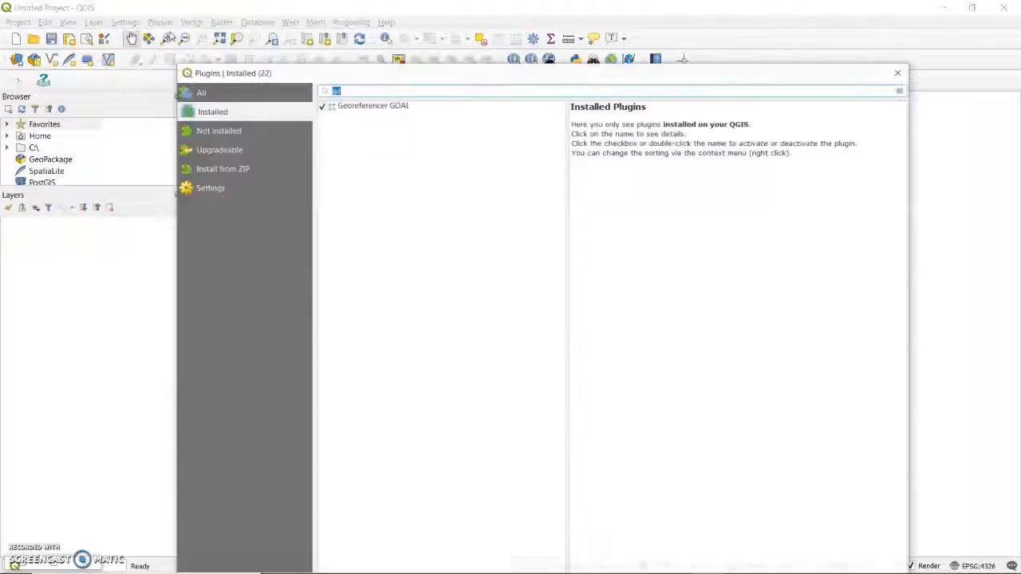
click(372, 90)
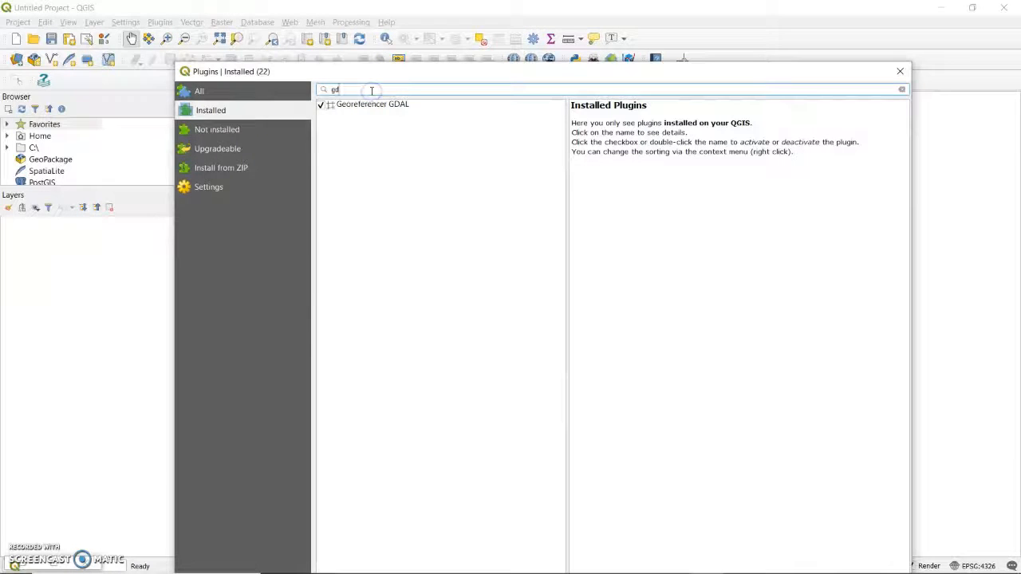
key(BackSpace)
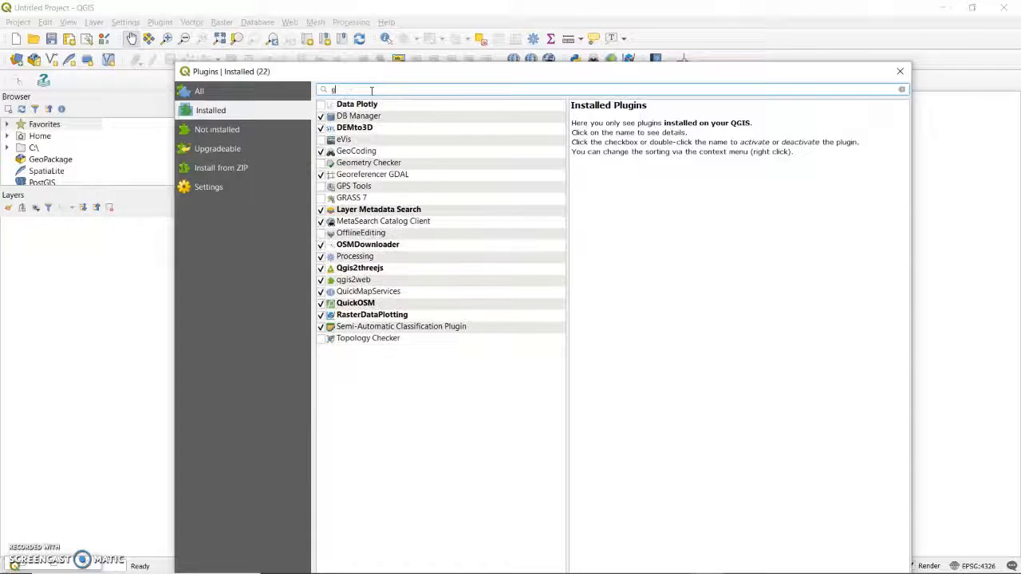
text(d)
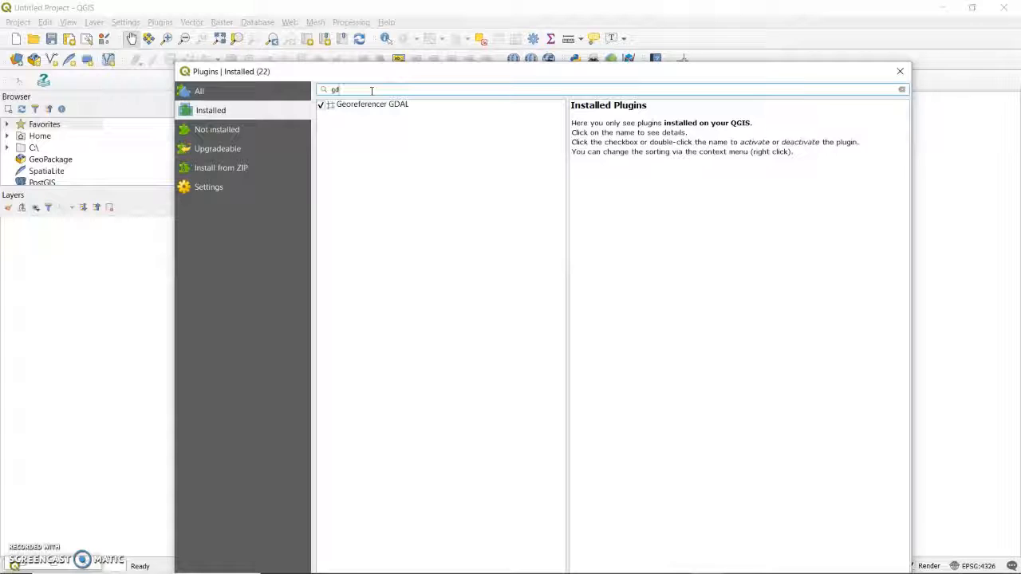
click(359, 119)
click(322, 106)
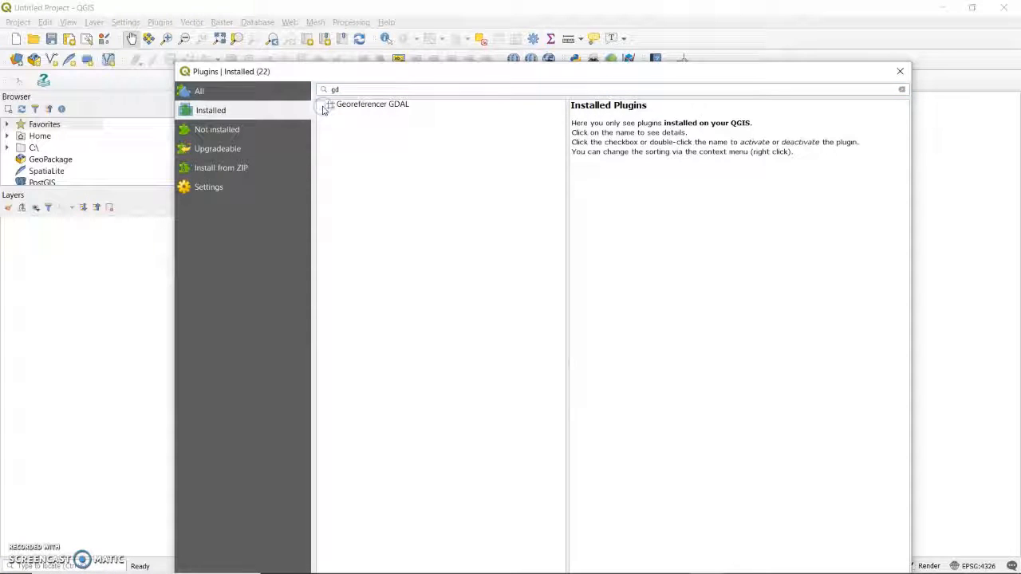
click(321, 107)
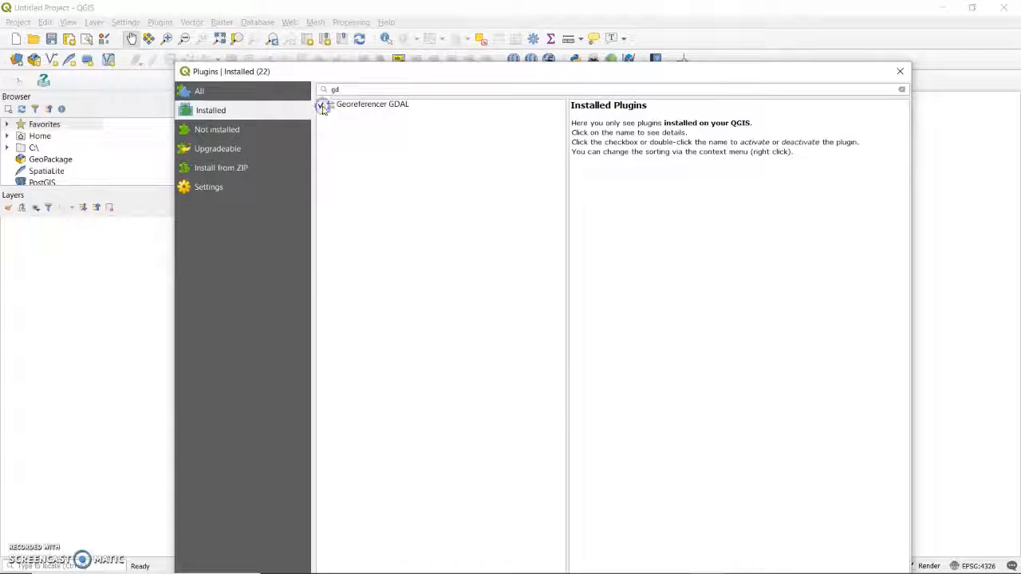
click(900, 74)
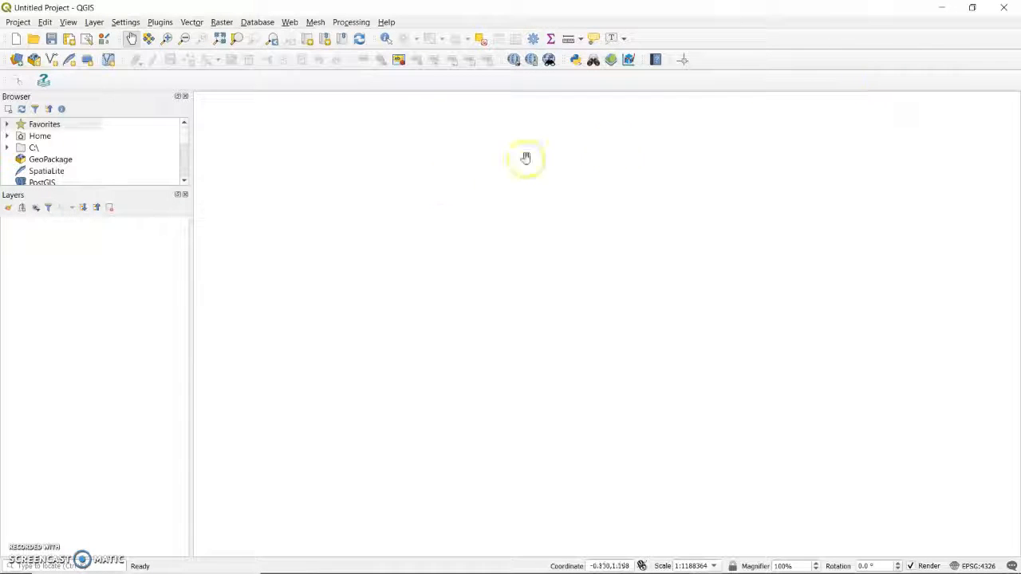
Step: Open the Georeferencer from the raster tools and reposition its window over the empty project
click(220, 24)
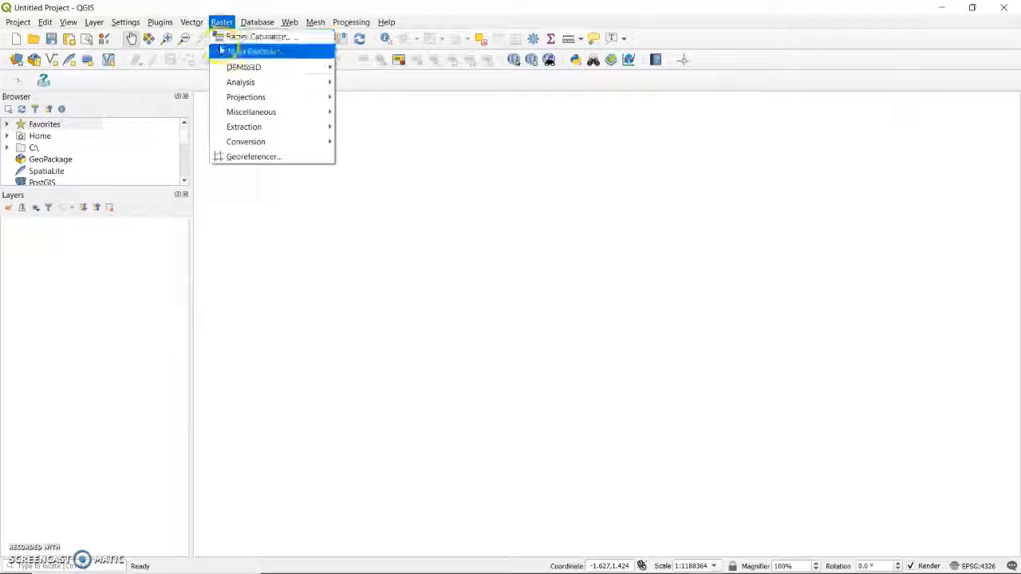
mouse_move(230, 100)
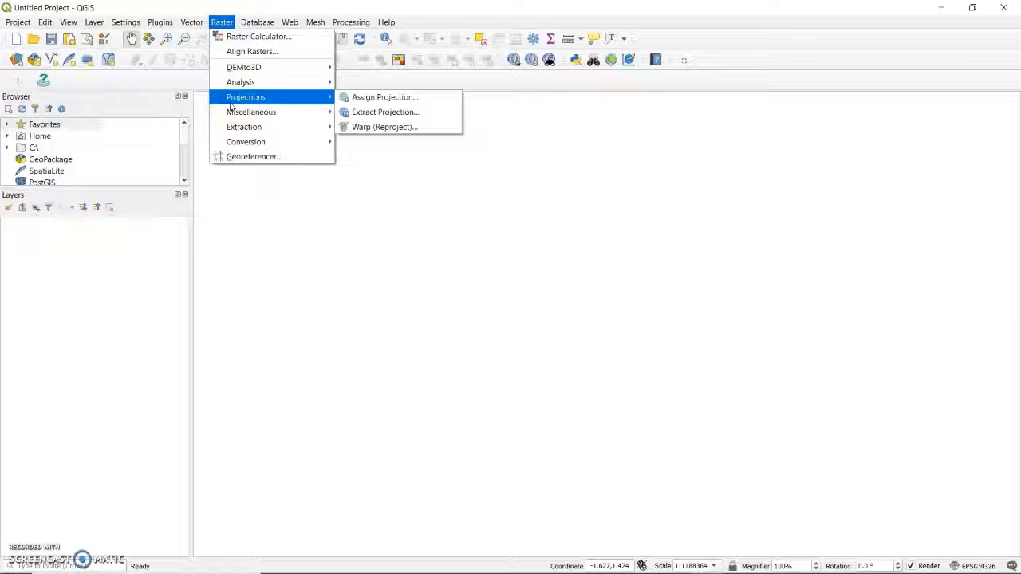
click(241, 155)
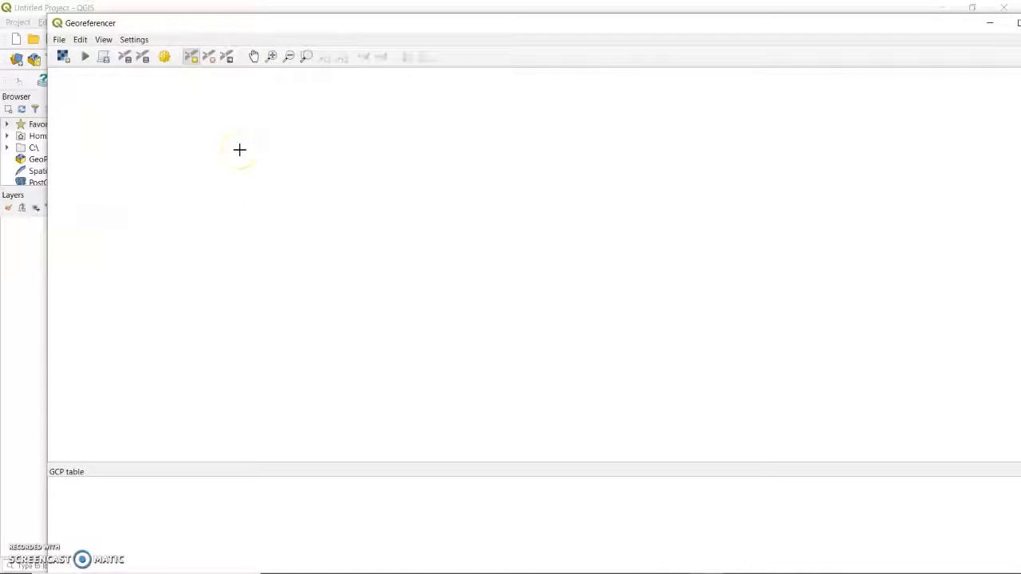
mouse_move(244, 23)
mouse_down()
mouse_move(326, 75)
mouse_move(342, 12)
mouse_move(295, 5)
mouse_move(231, 41)
mouse_move(255, 14)
mouse_up()
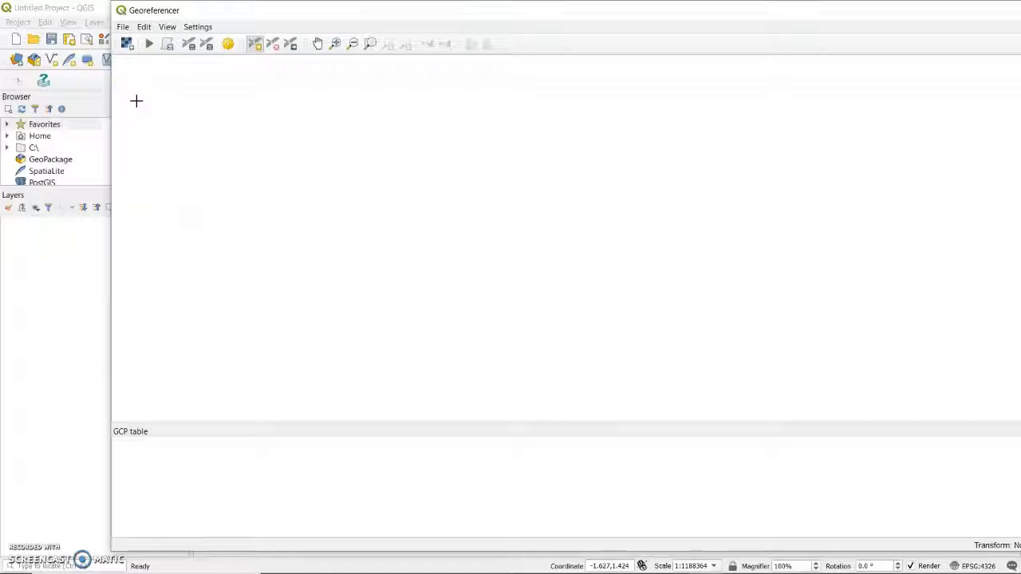
Step: Load the scanned raster Michiru Map 1_001 from the Digitizing from a Scanned Map folder into the Georeferencer
click(127, 43)
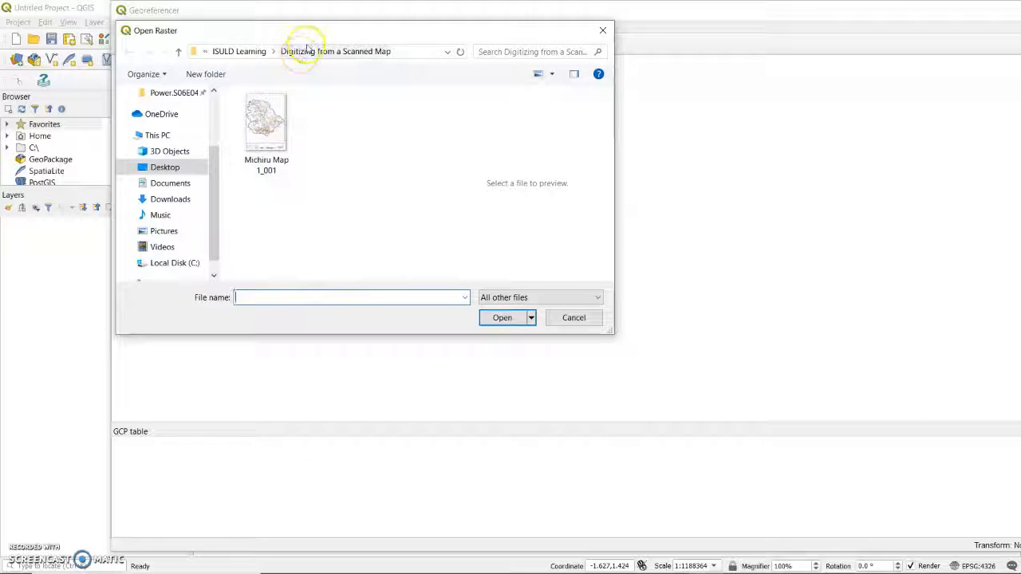
click(275, 127)
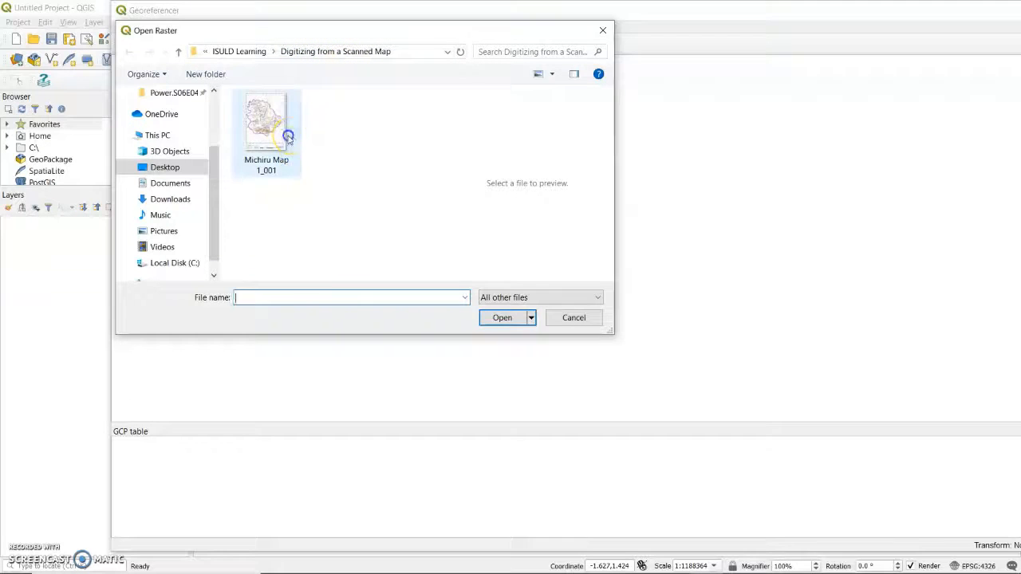
click(501, 317)
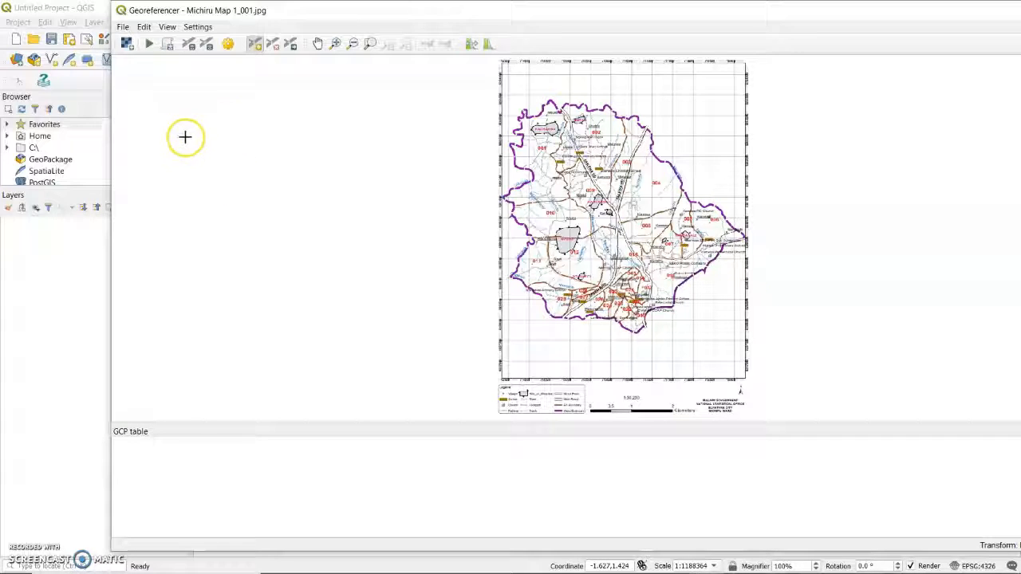
Step: Open the transformation settings and use the Linear transformation type with the Cubic resampling method
click(199, 27)
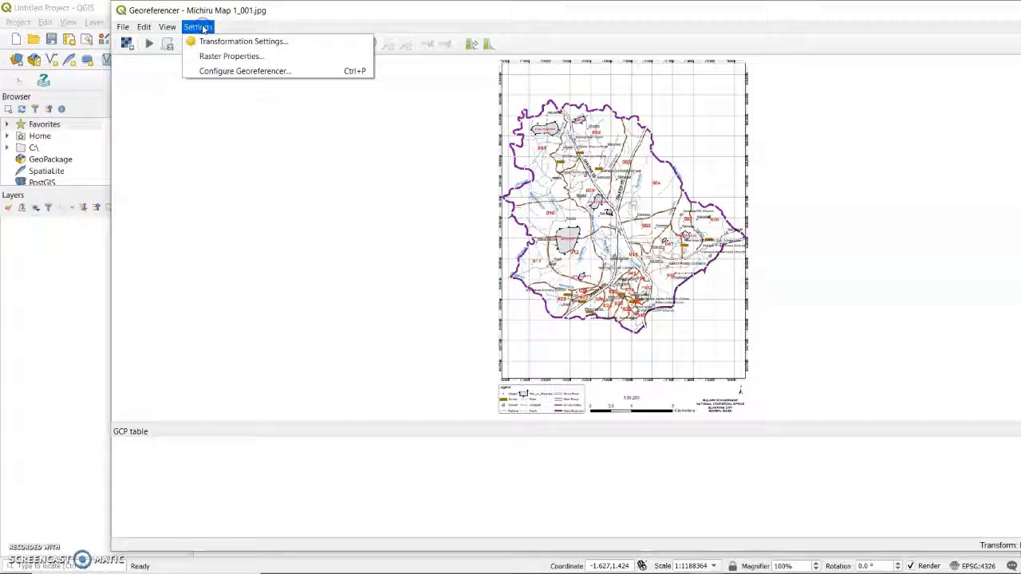
click(207, 42)
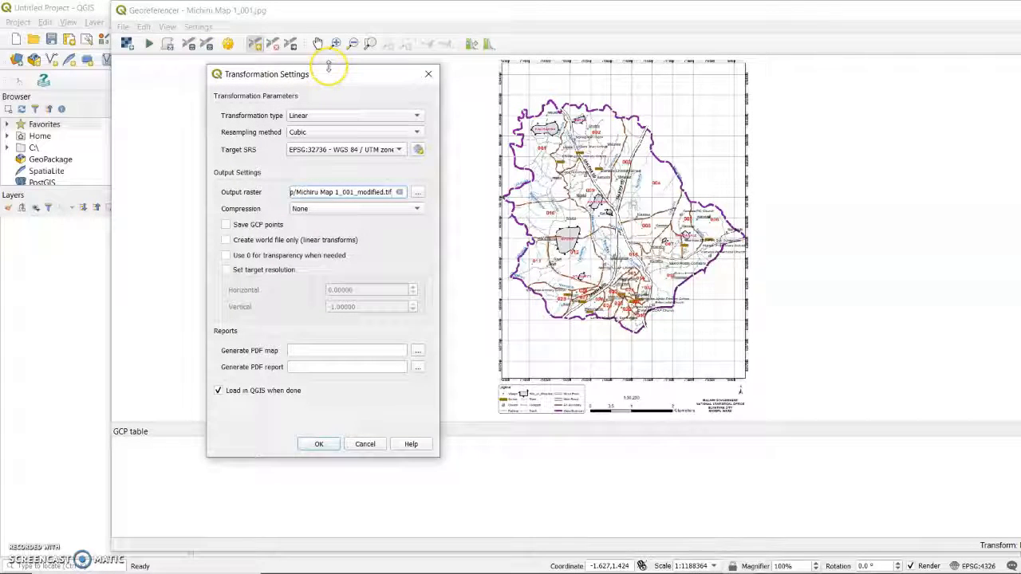
drag(329, 74, 390, 64)
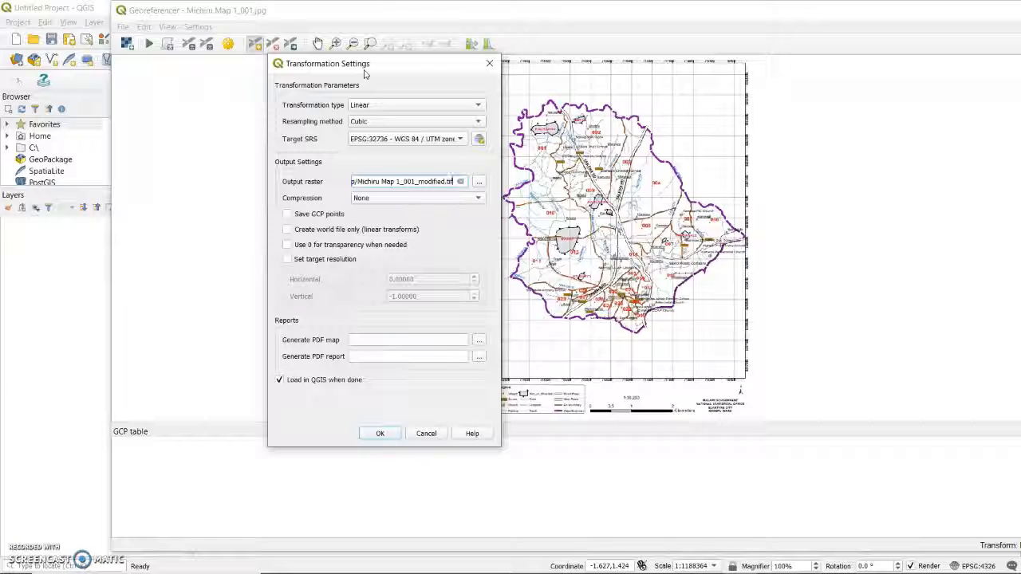
click(477, 105)
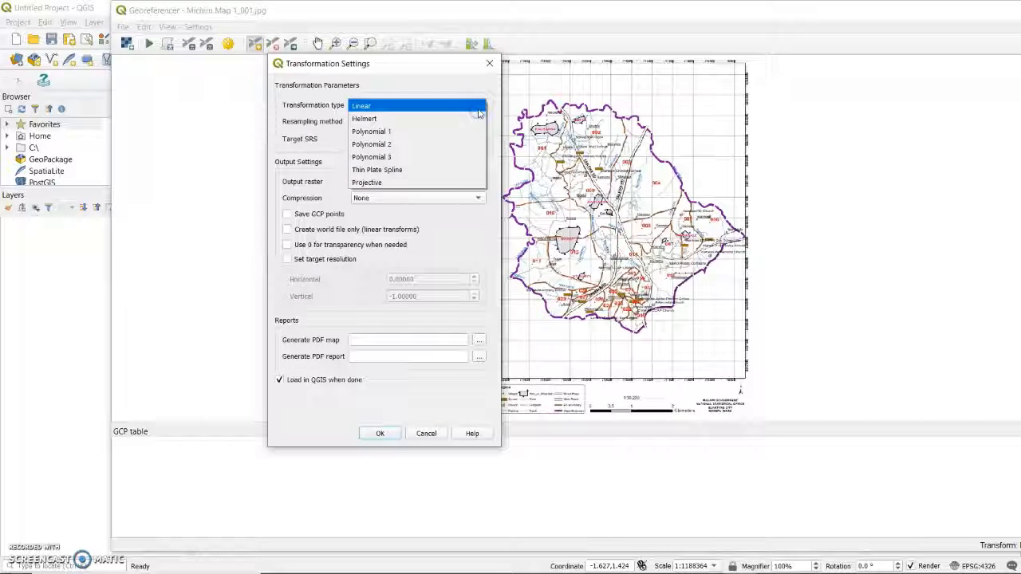
click(402, 70)
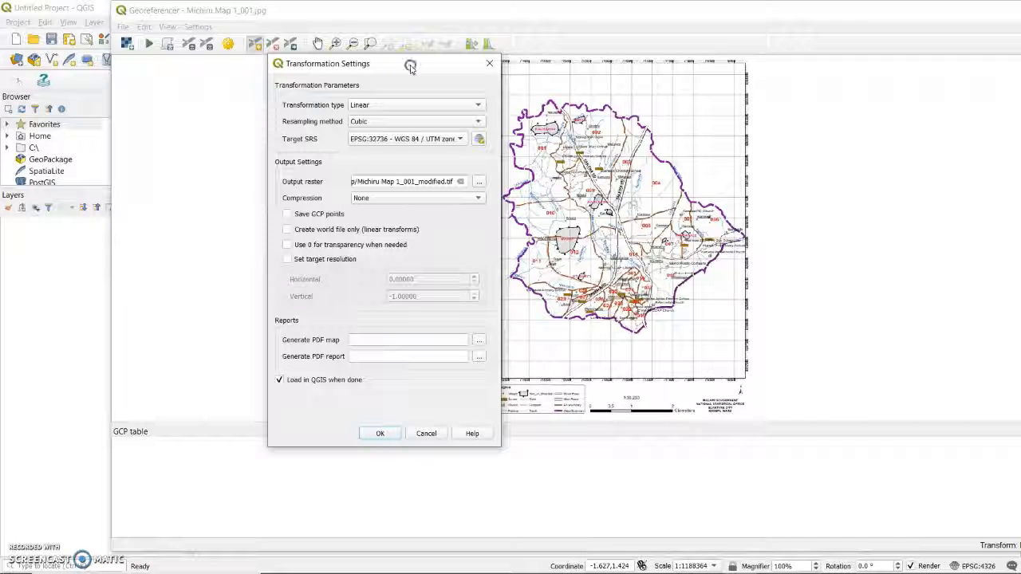
mouse_move(412, 66)
mouse_down()
mouse_move(401, 108)
mouse_move(424, 56)
mouse_up()
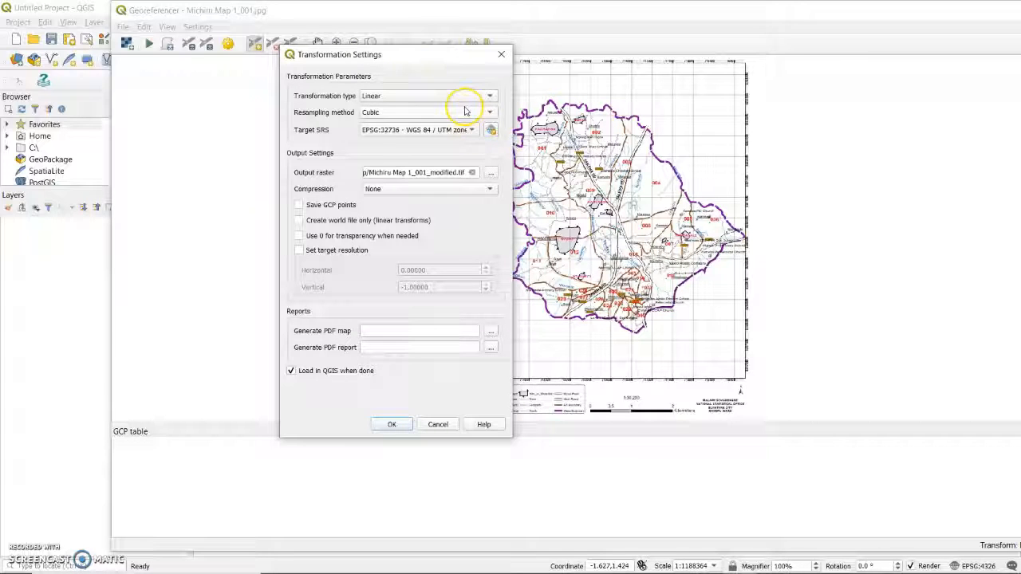
click(373, 97)
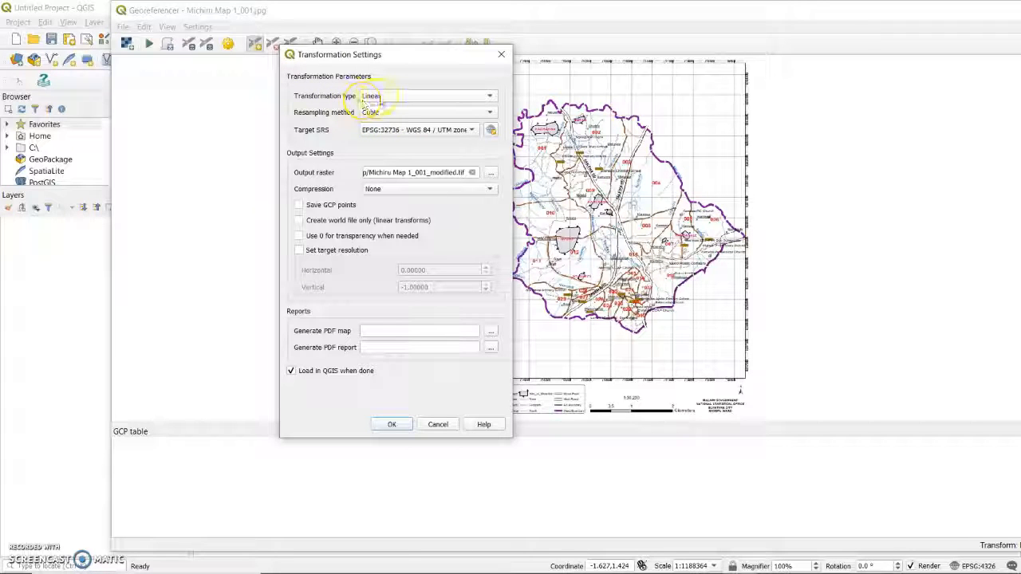
click(401, 112)
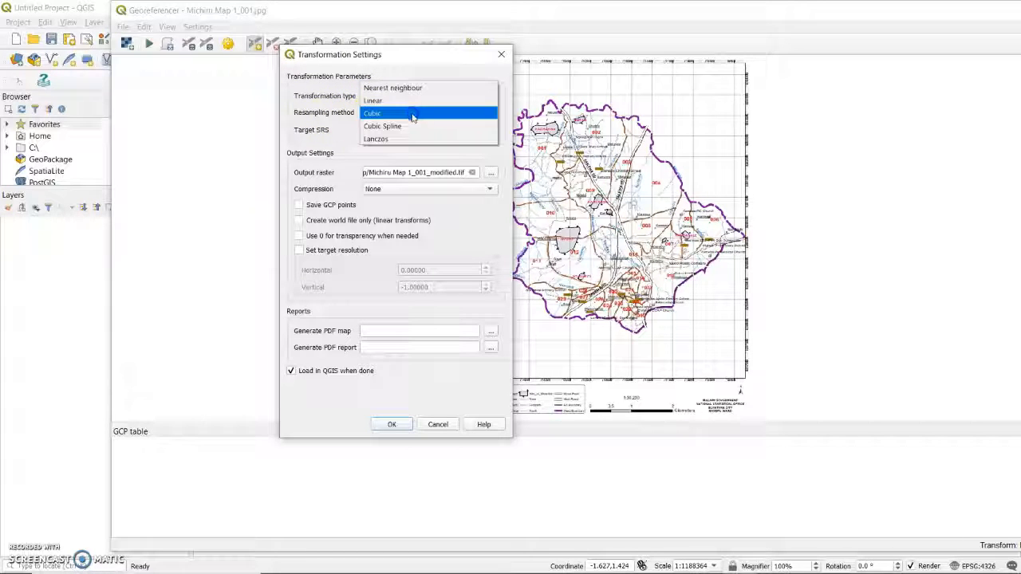
click(405, 114)
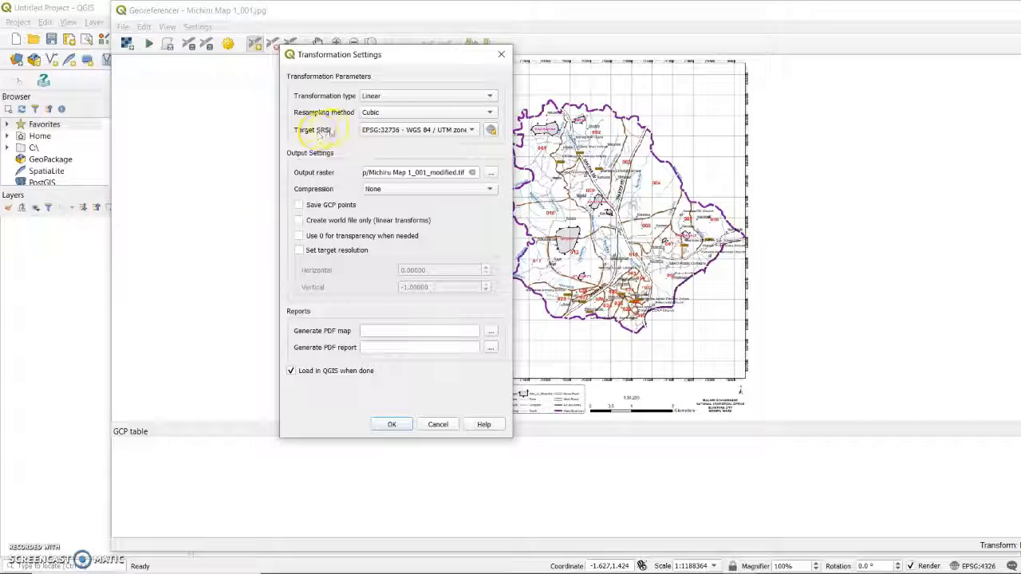
Step: Review the target SRS choices, checking that EPSG:32736 - WGS 84 / UTM zone 36S is selected
click(472, 130)
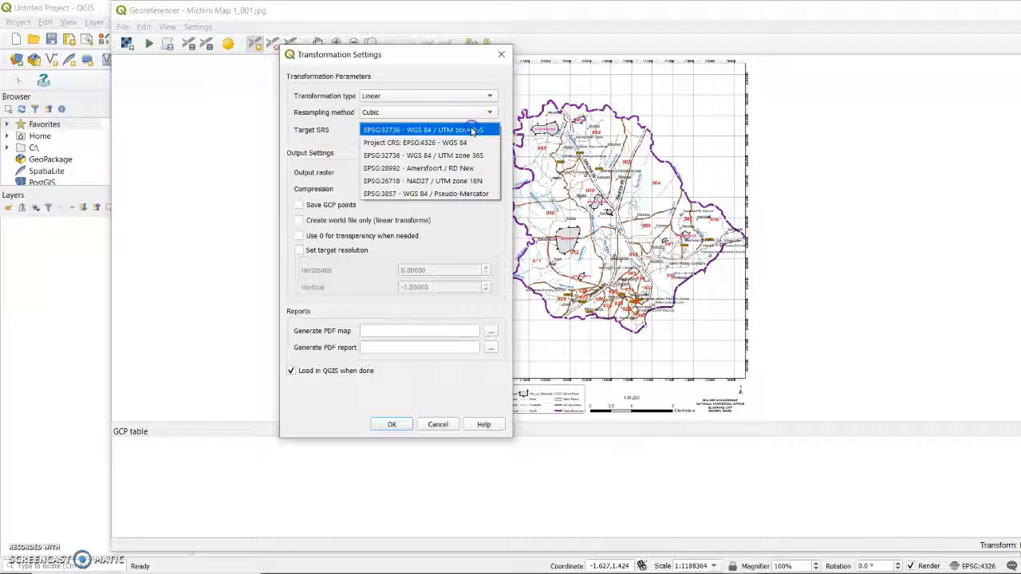
click(336, 142)
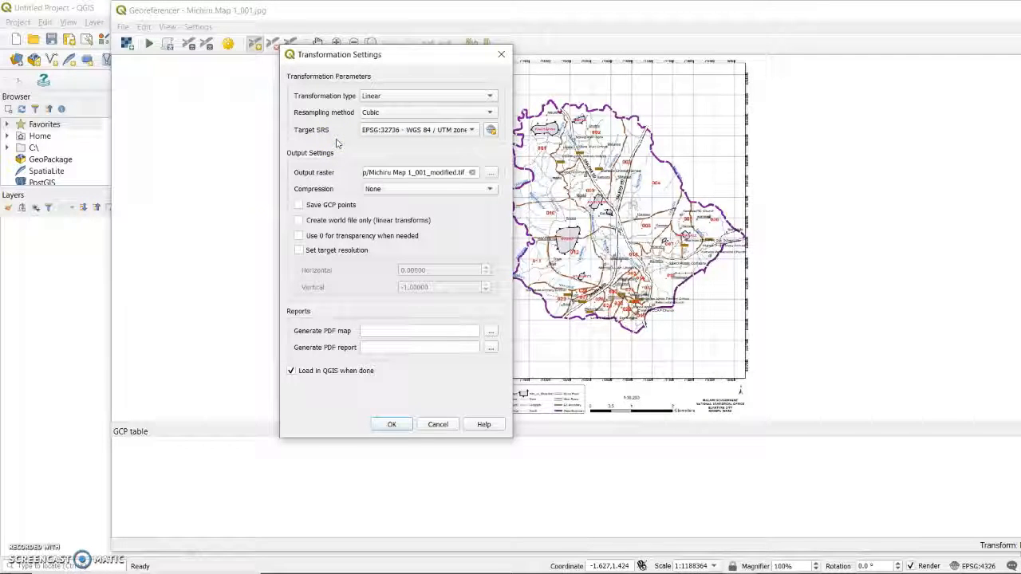
click(490, 130)
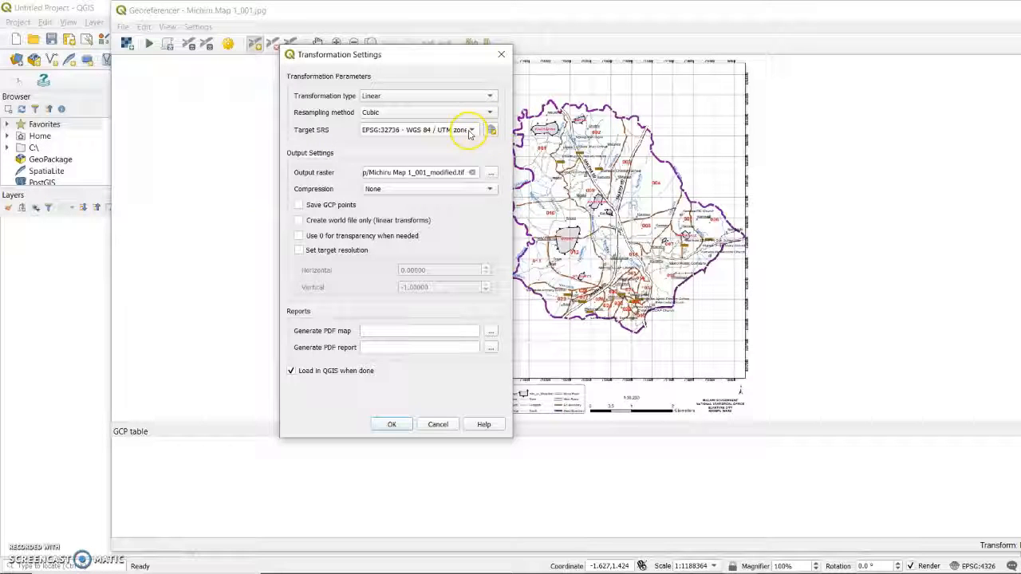
click(477, 130)
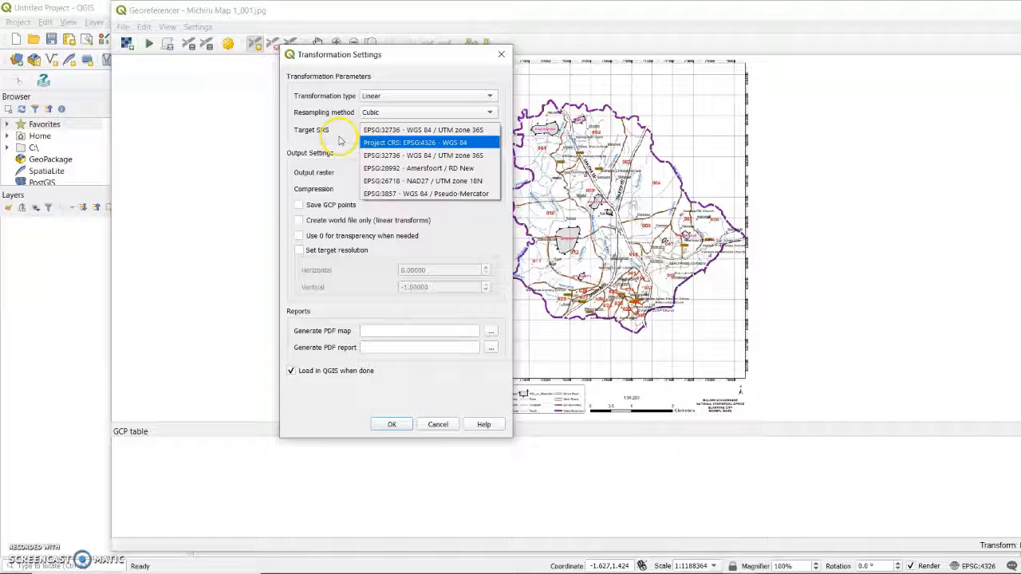
click(339, 140)
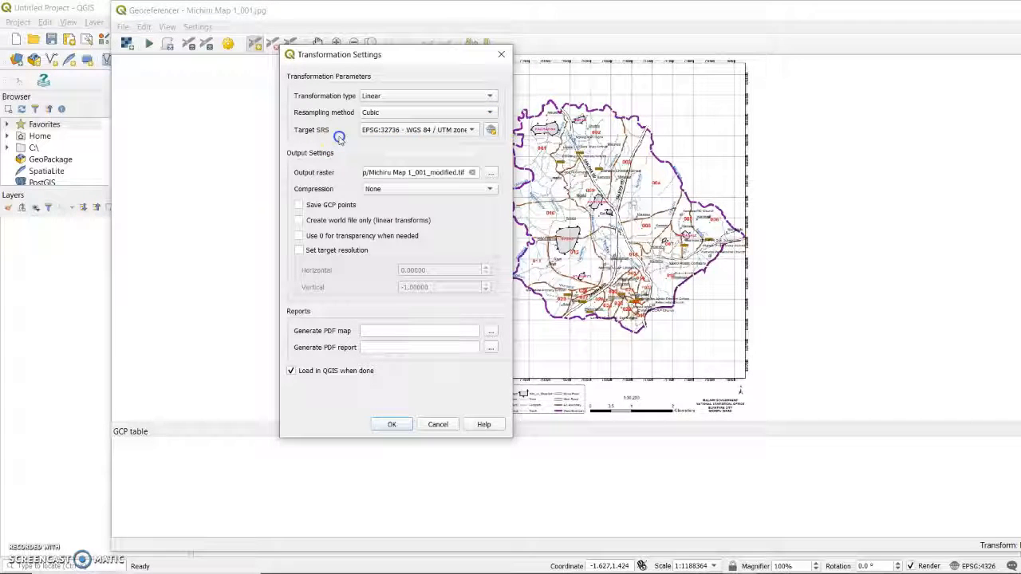
click(474, 130)
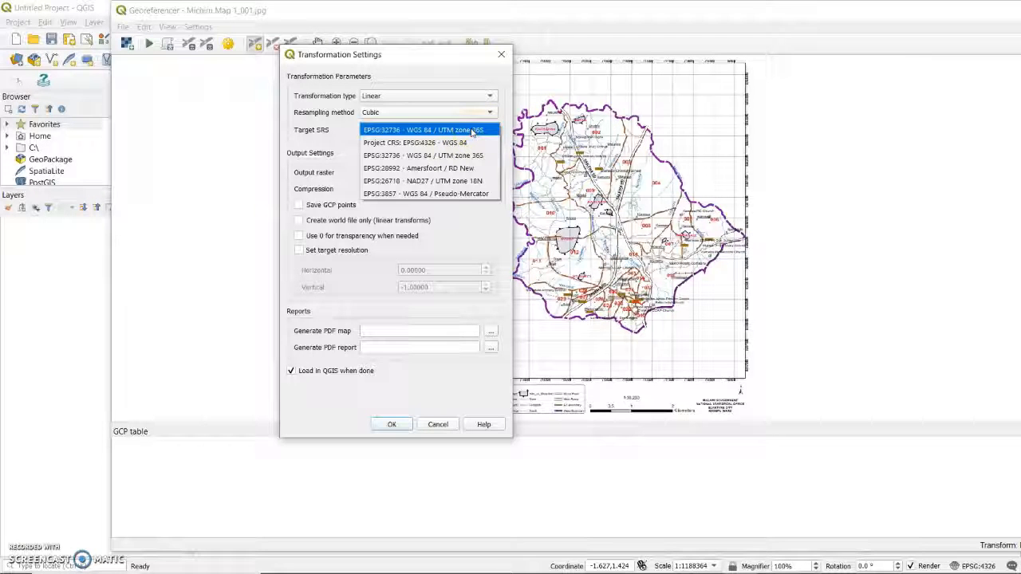
click(349, 134)
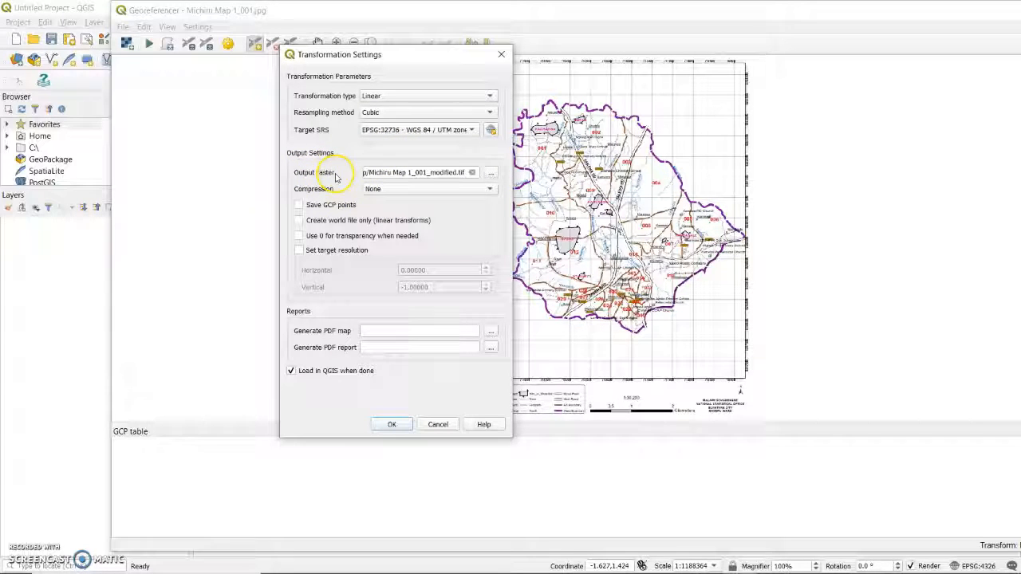
Step: Save the output raster as Michiru Map 1_001_modified in the Digitizing from a Scanned Map folder and accept the transformation settings
click(465, 176)
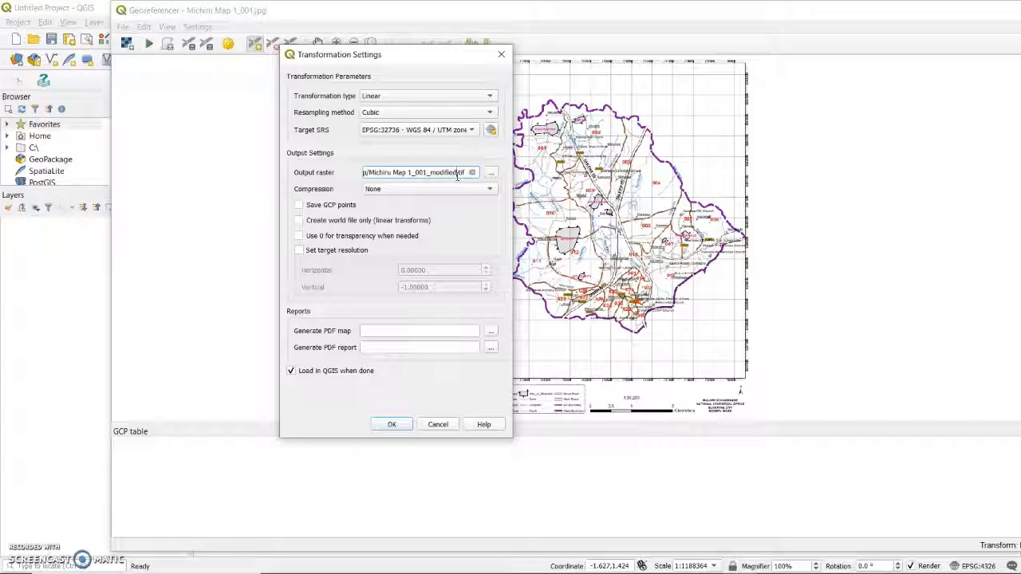
click(439, 173)
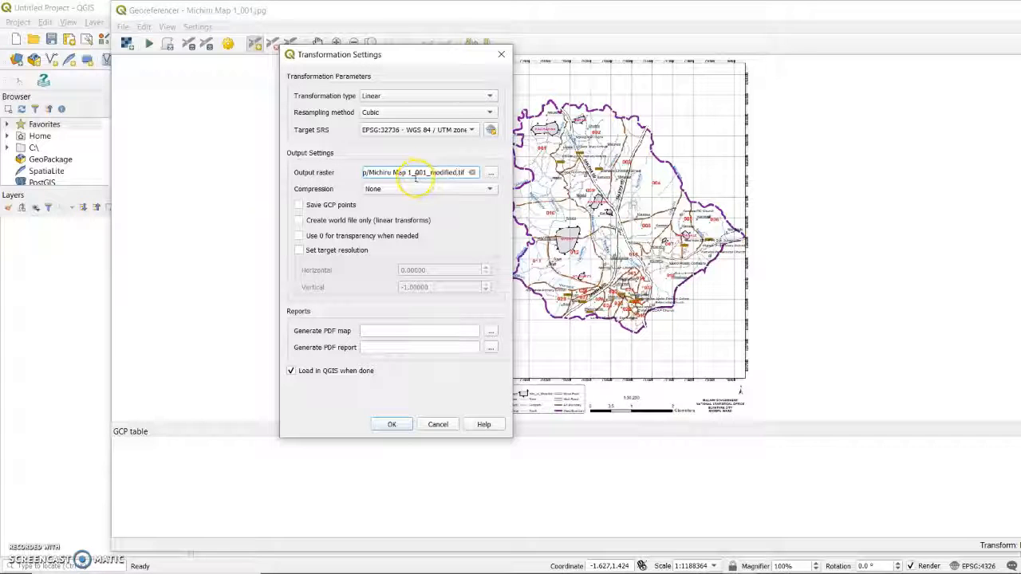
click(366, 172)
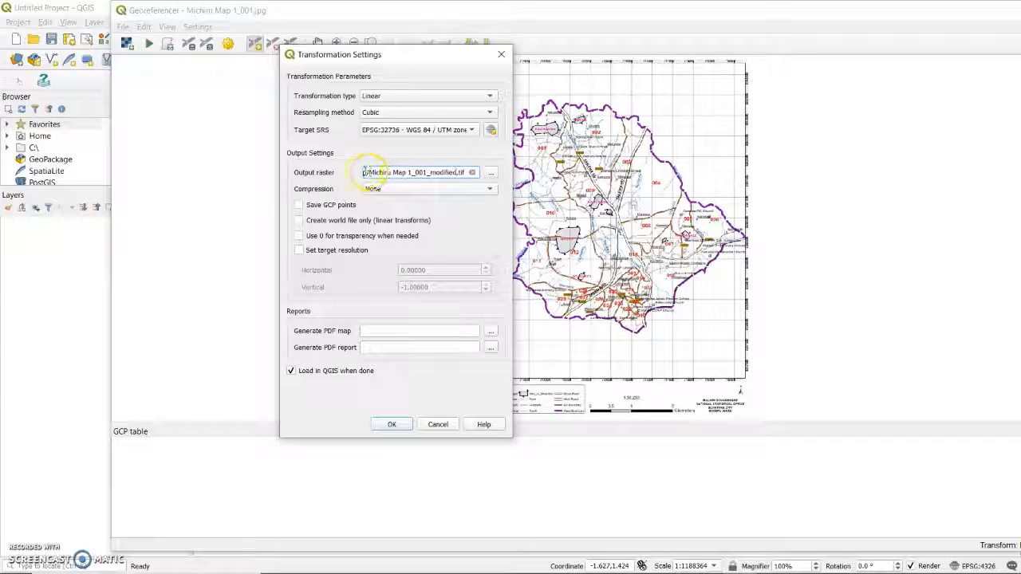
click(492, 173)
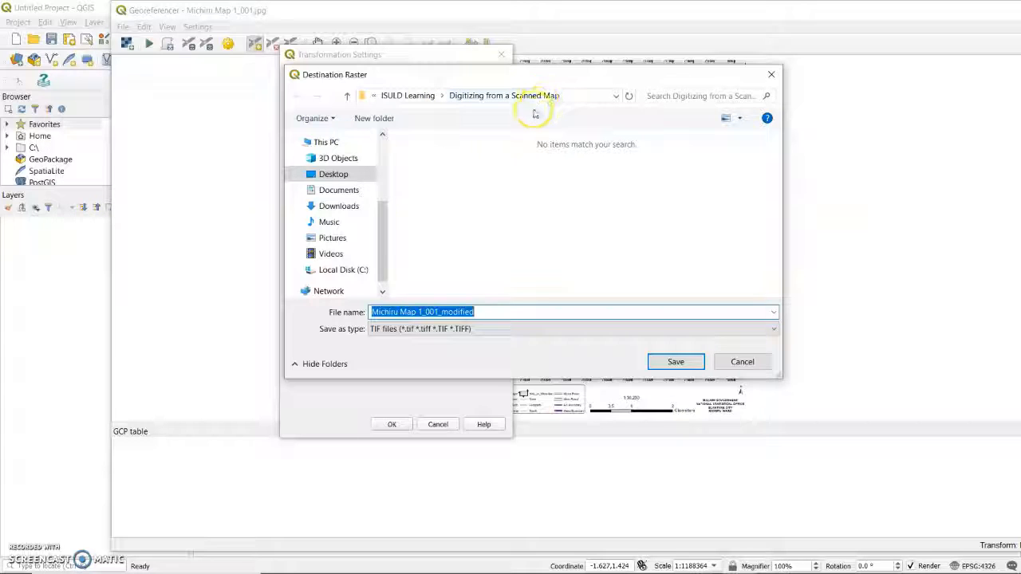
click(659, 369)
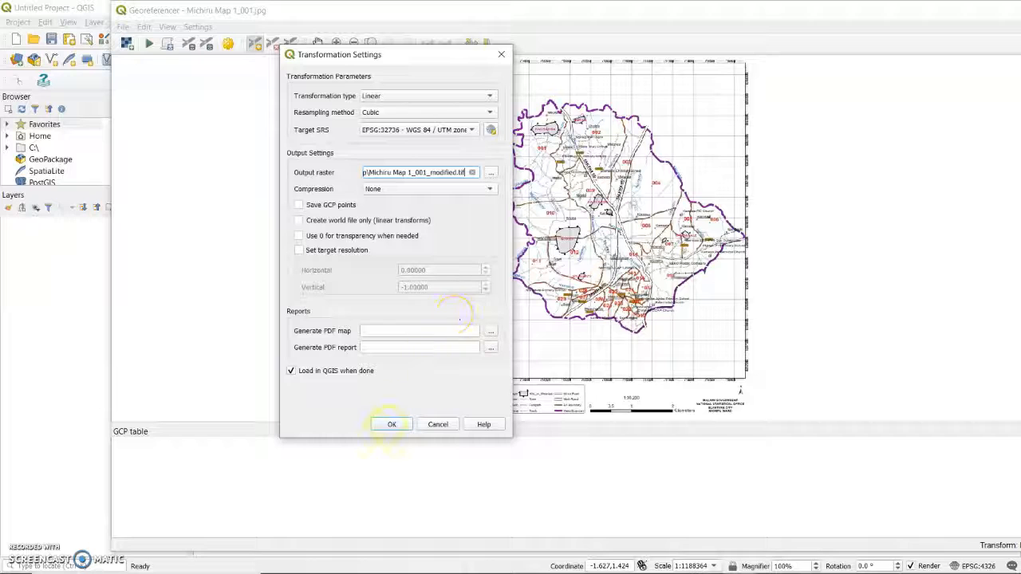
click(388, 424)
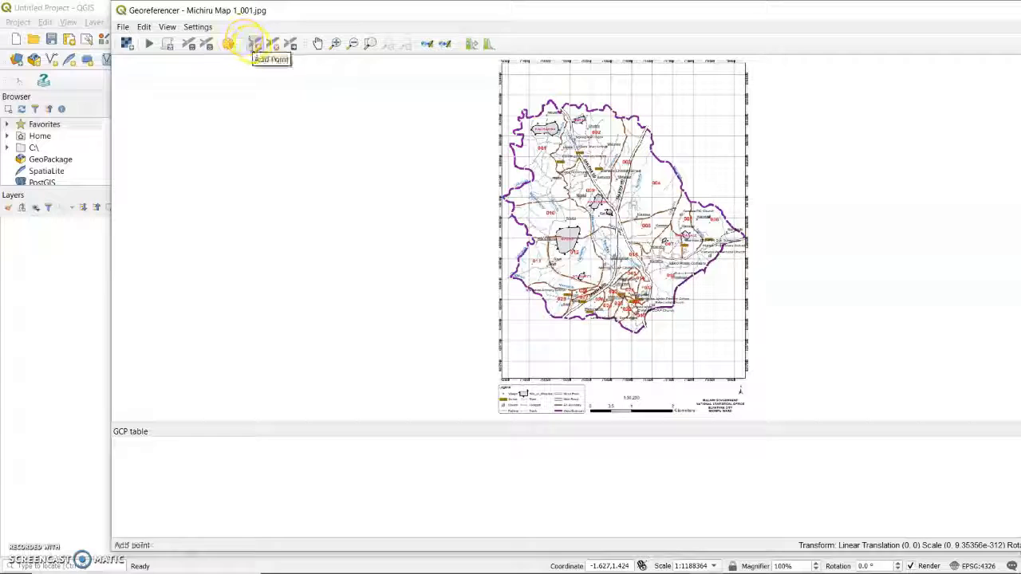
Step: Mark the first control point at the centre of the grid intersection in the scanned map's upper-left corner
click(254, 44)
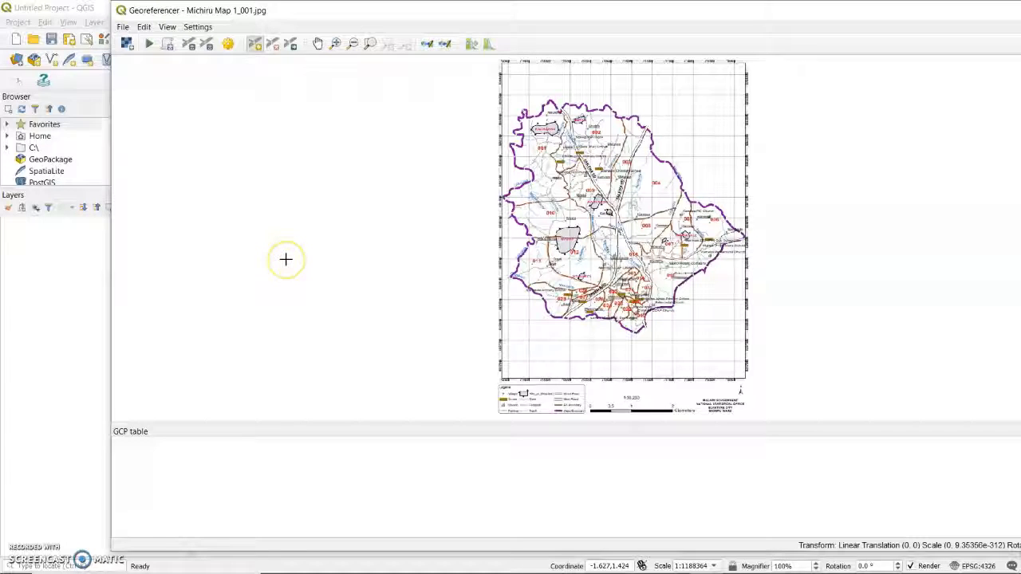
click(335, 43)
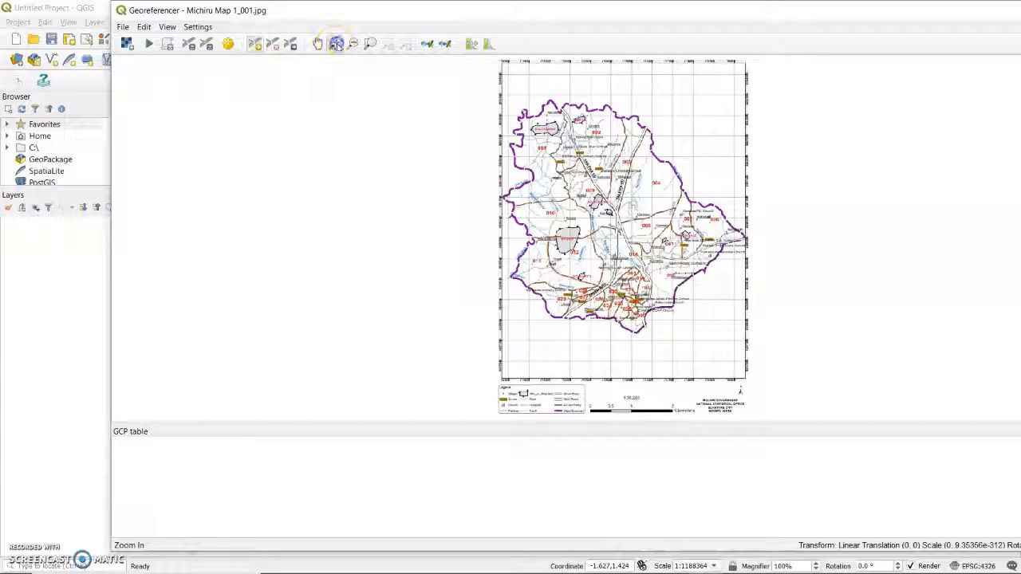
drag(499, 61, 606, 191)
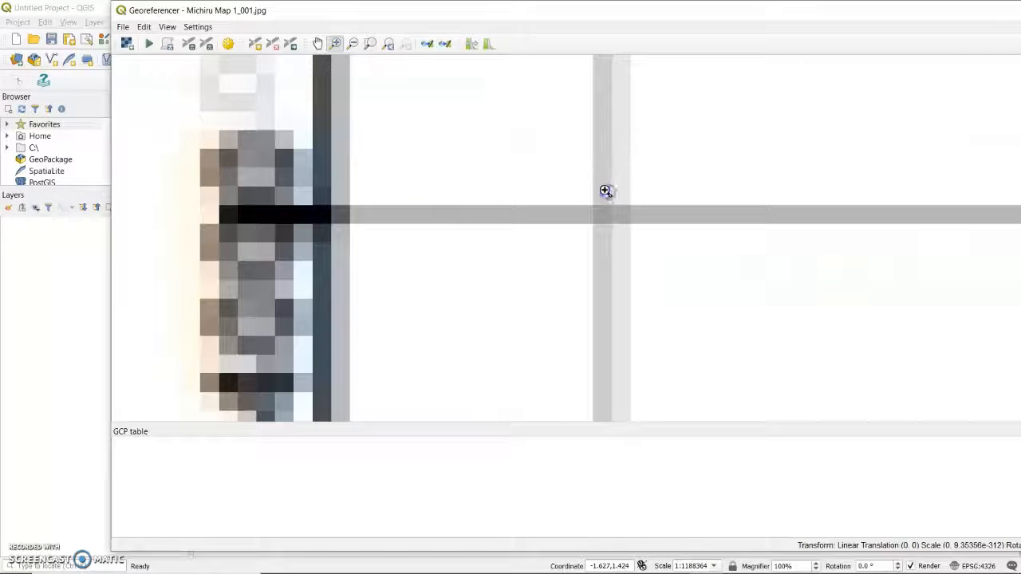
drag(521, 142, 709, 297)
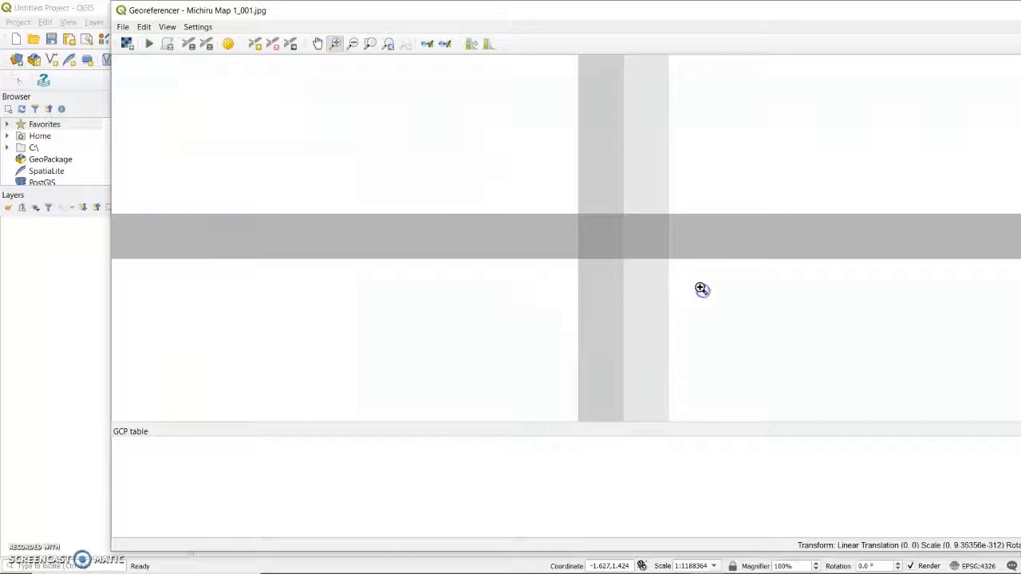
click(254, 43)
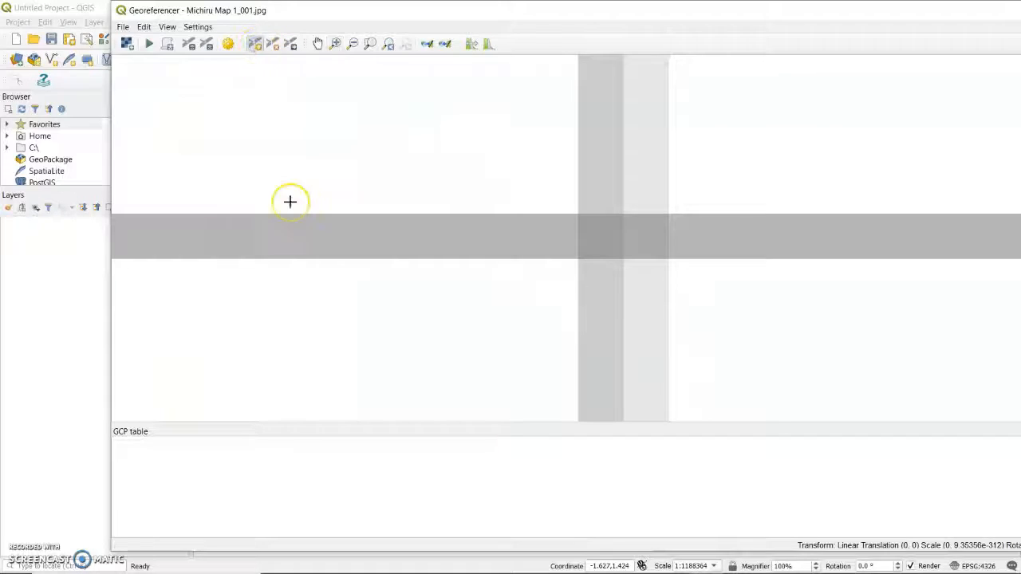
click(595, 236)
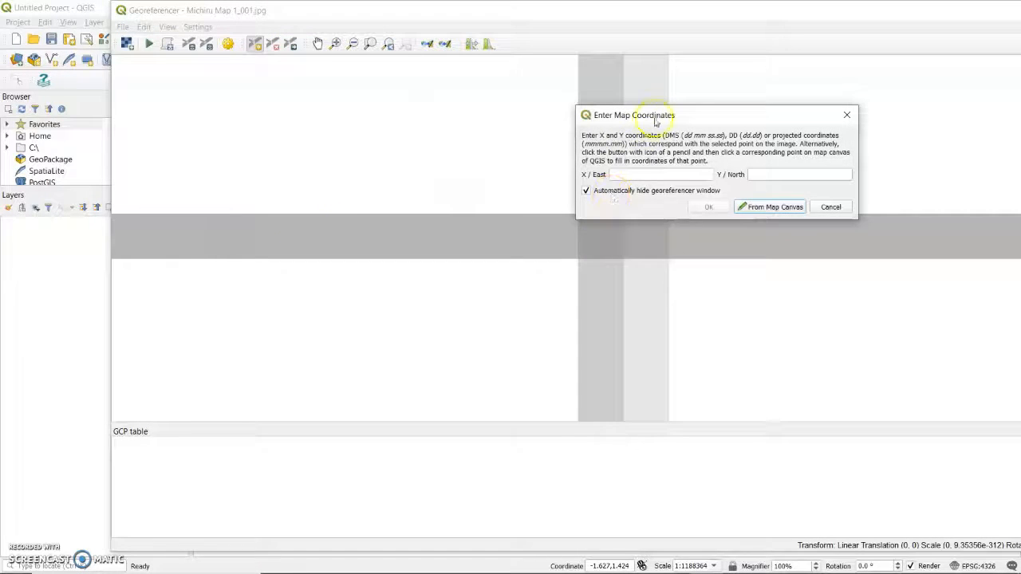
Step: Assign the first control point the map coordinates X/East 713500 and Y/North 8264000
drag(660, 116, 371, 167)
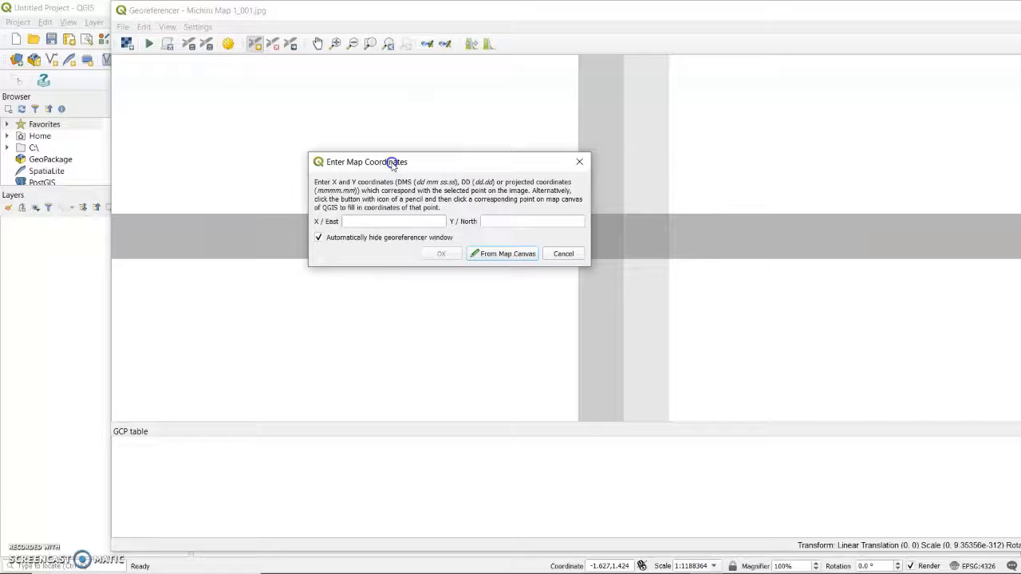
click(379, 223)
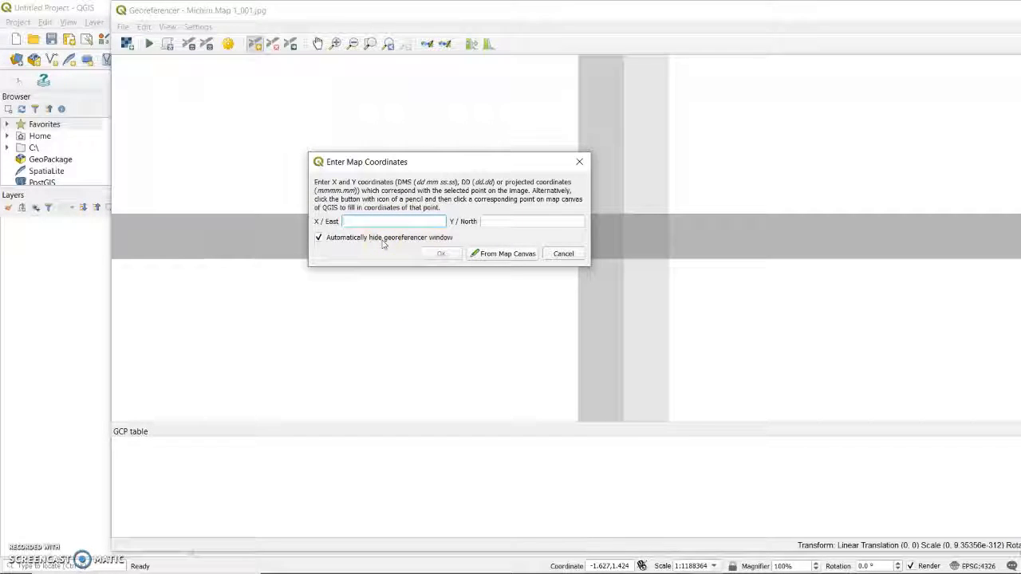
text(3500)
click(487, 221)
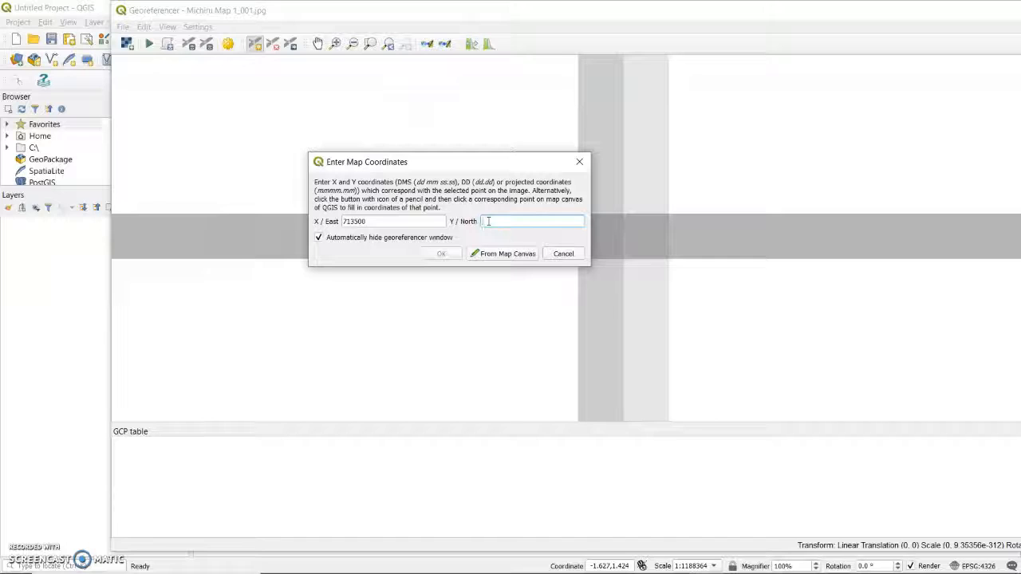
text(8)
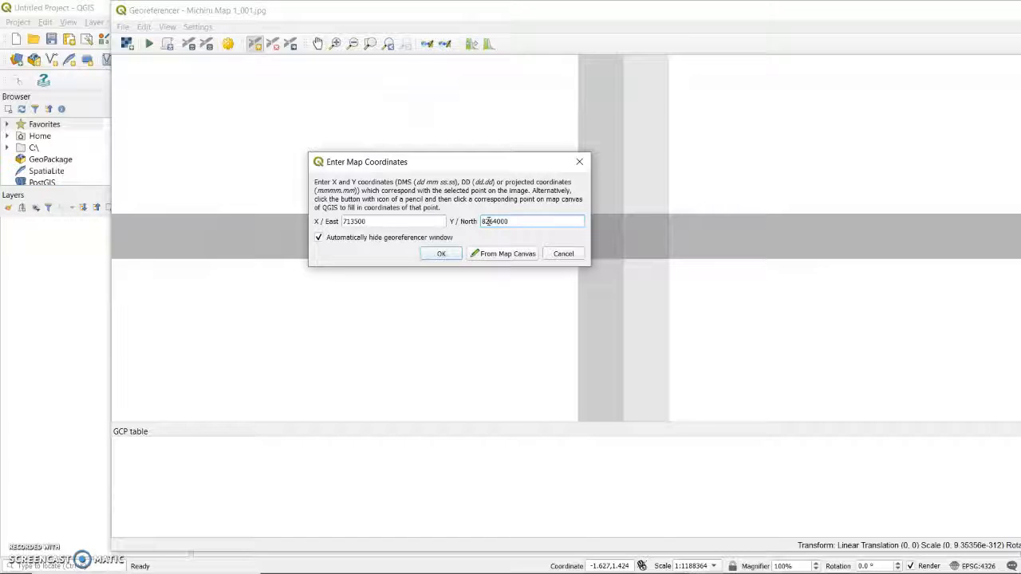
text(264000)
click(441, 254)
click(440, 253)
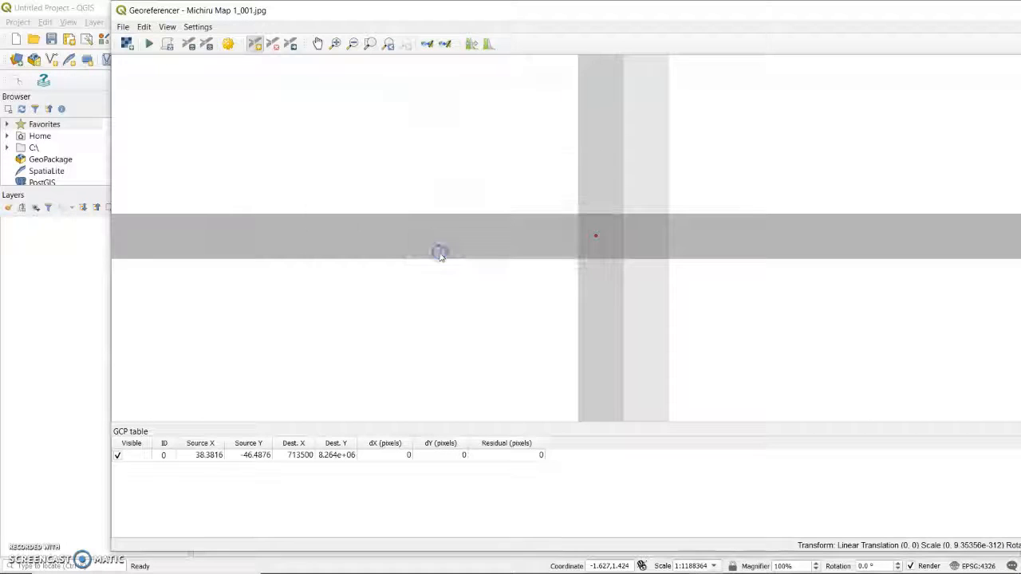
click(440, 253)
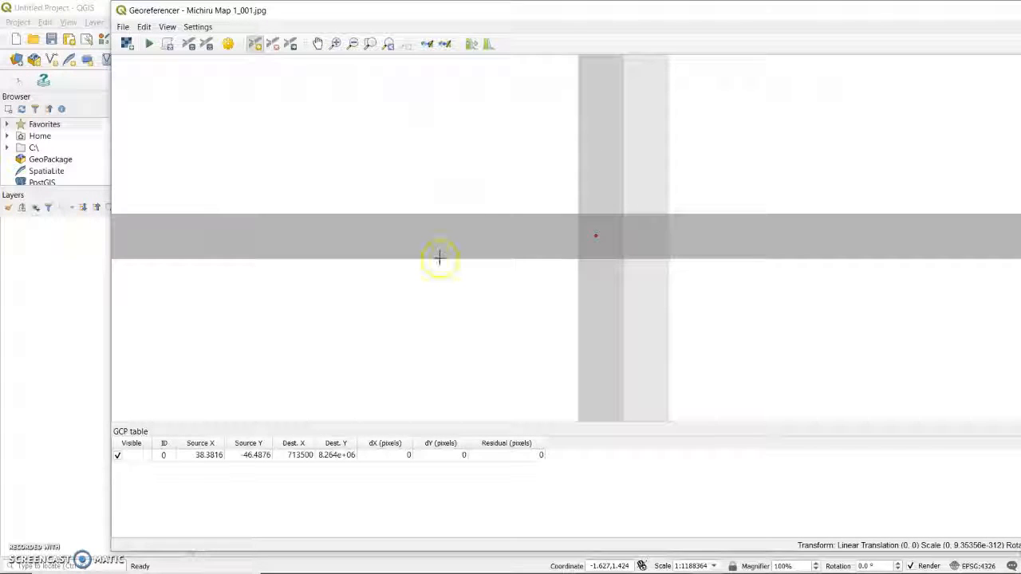
Step: Maximize the Georeferencer window and mark a second control point at the grid intersection in the scanned map's upper-right corner
double_click(569, 10)
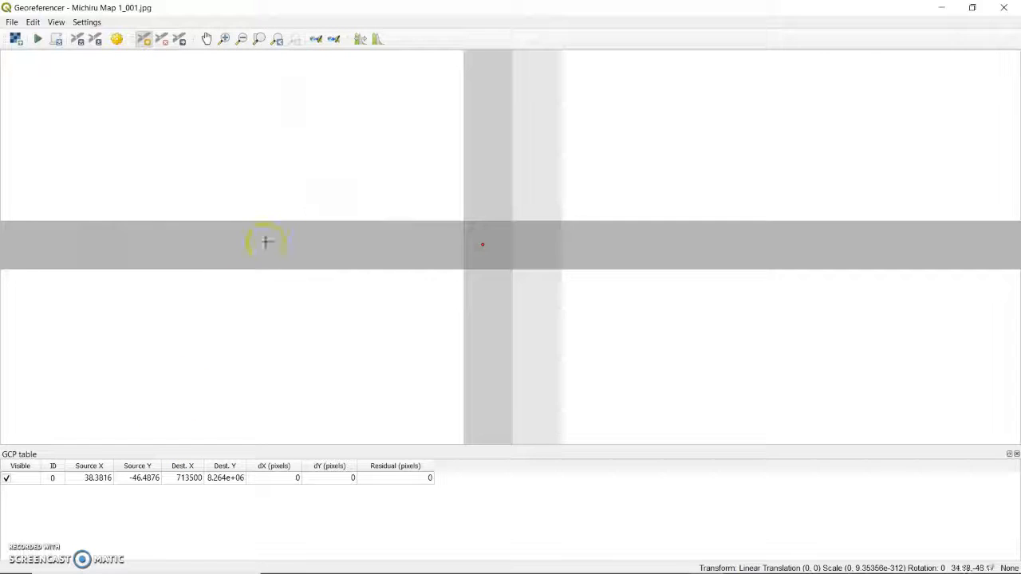
scroll(483, 254, down, 3)
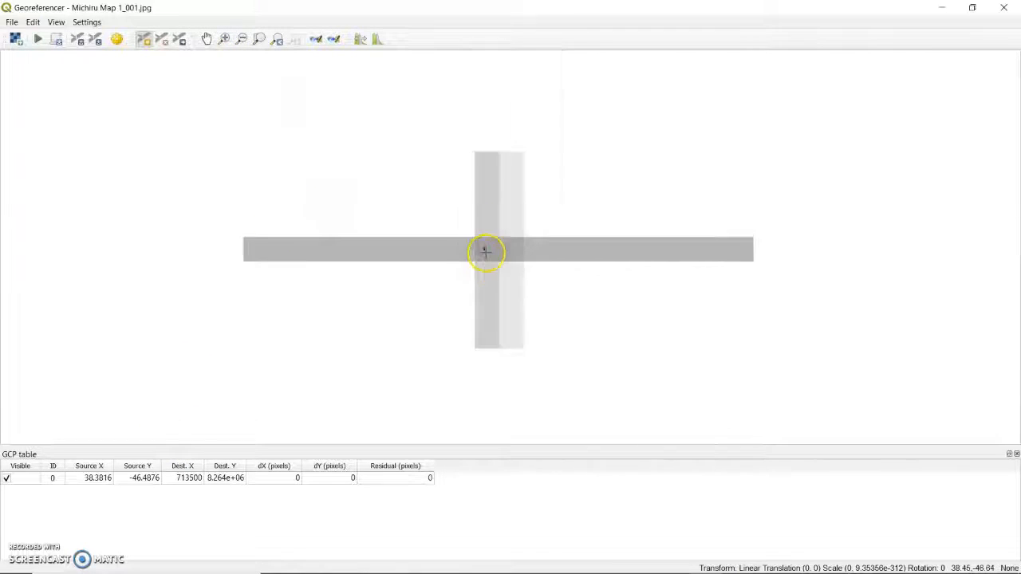
scroll(484, 253, down, 2)
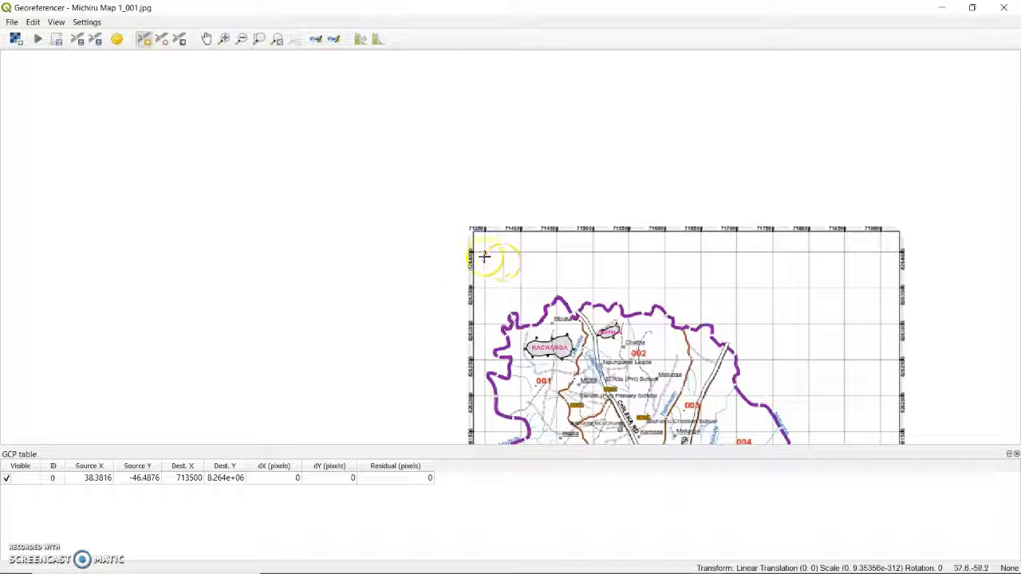
click(224, 39)
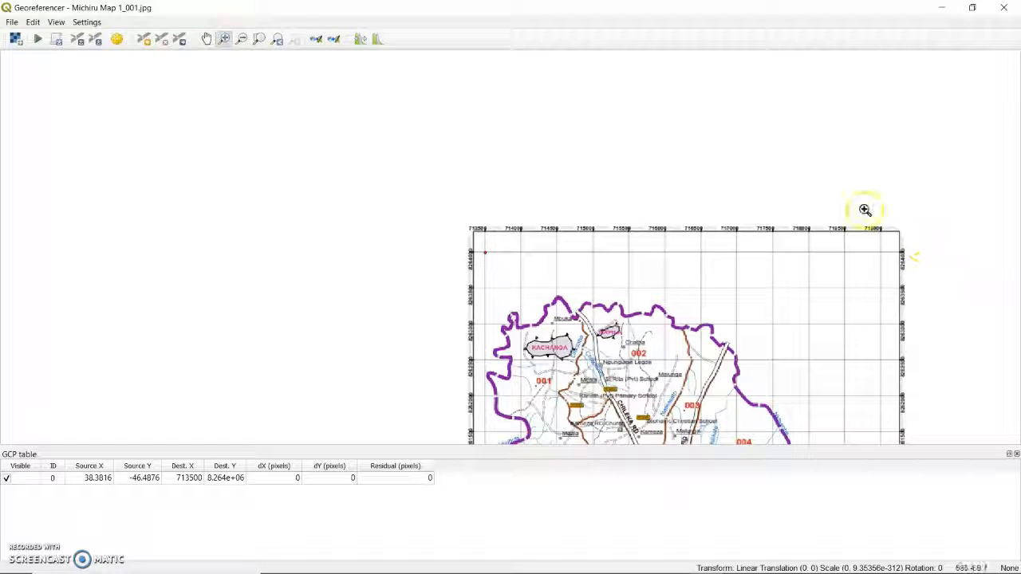
drag(866, 211, 909, 321)
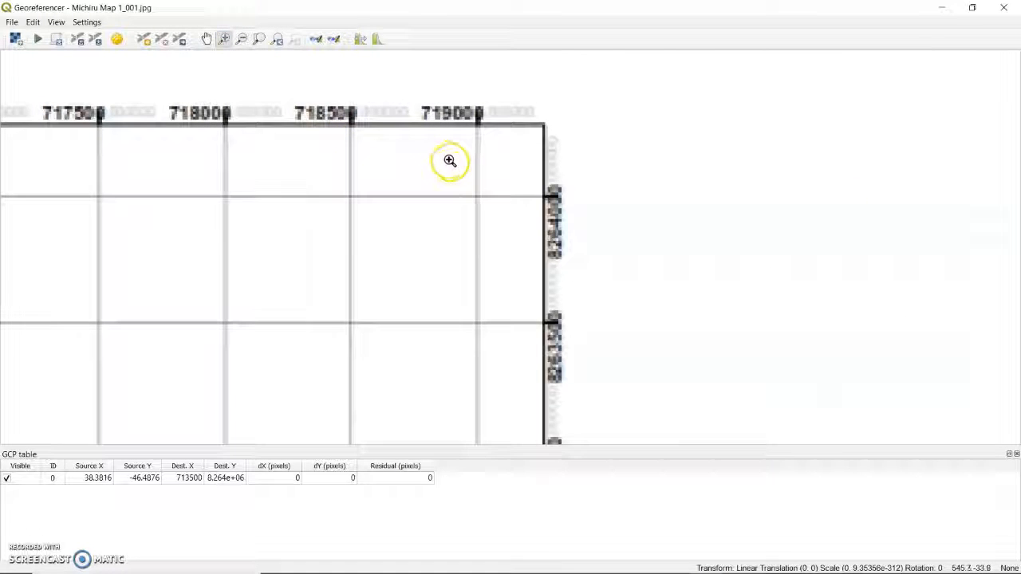
drag(449, 162, 421, 117)
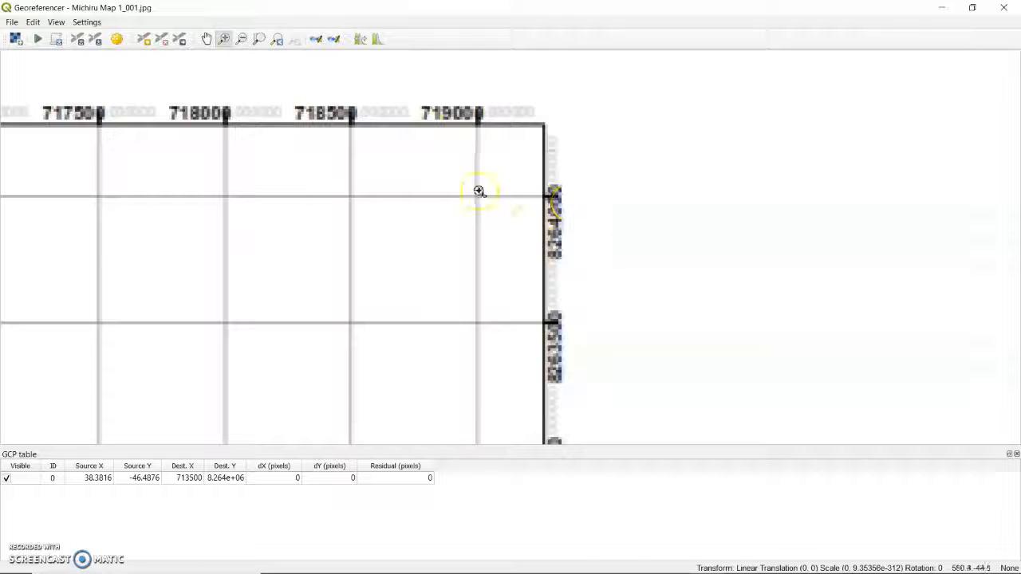
drag(442, 170, 583, 258)
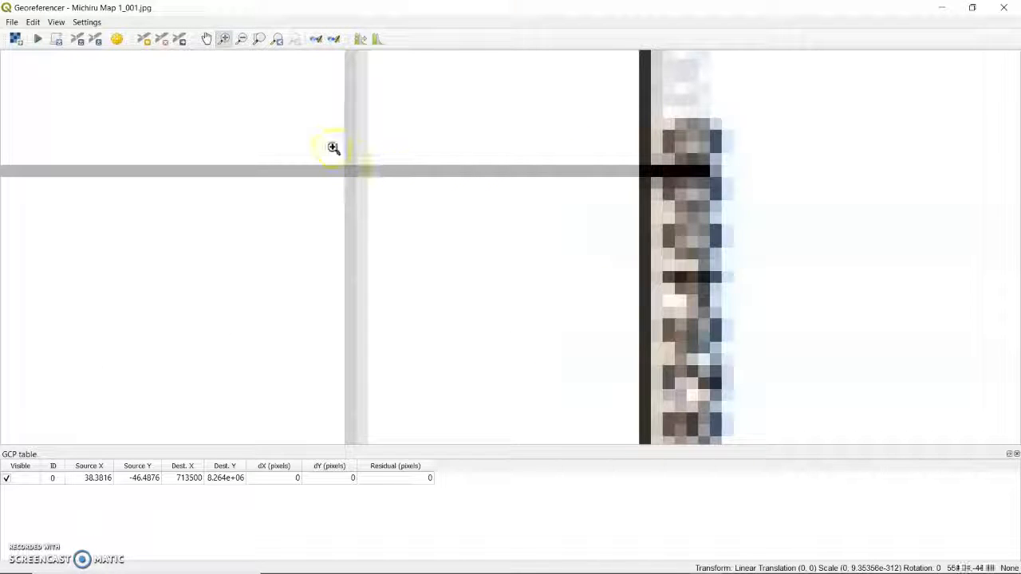
drag(301, 118, 524, 296)
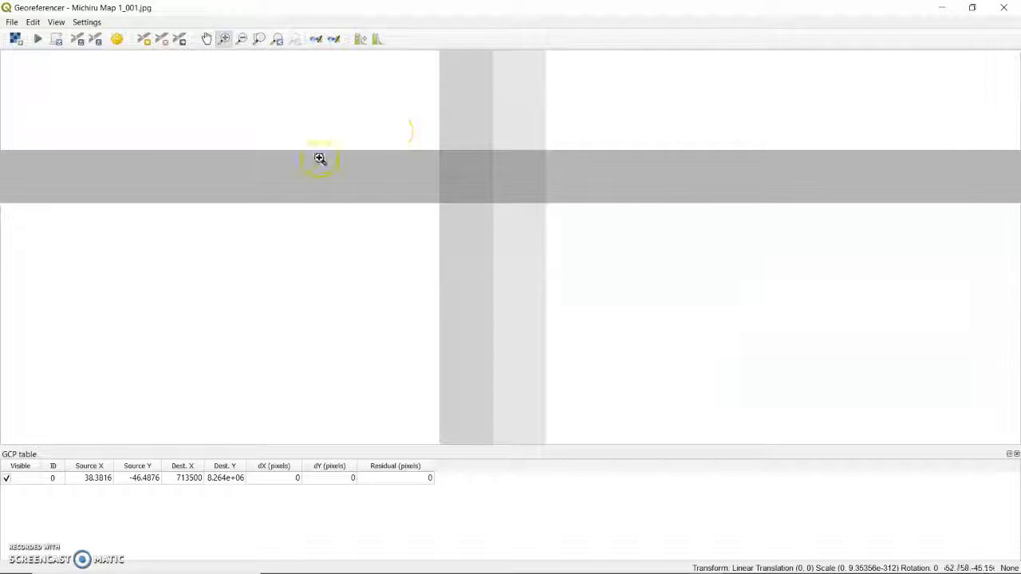
click(144, 39)
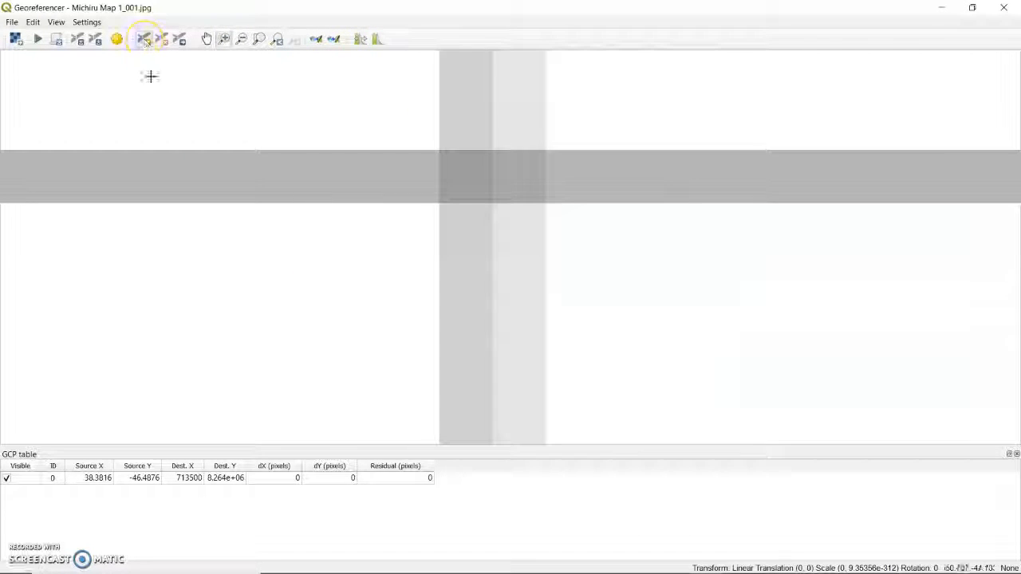
click(461, 174)
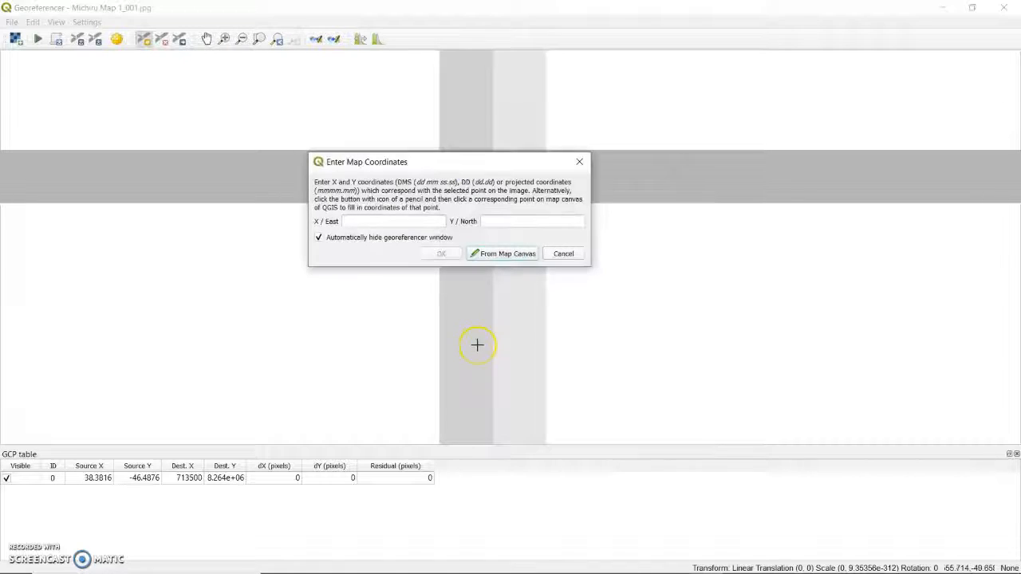
Step: Assign the second control point the map coordinates X/East 719000 and Y/North 8264000
click(389, 222)
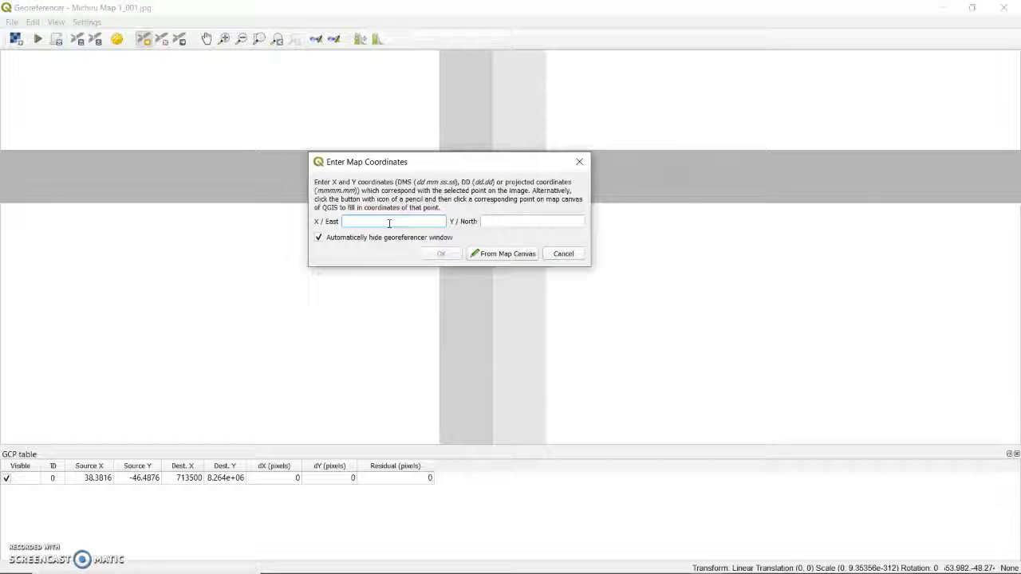
text(71)
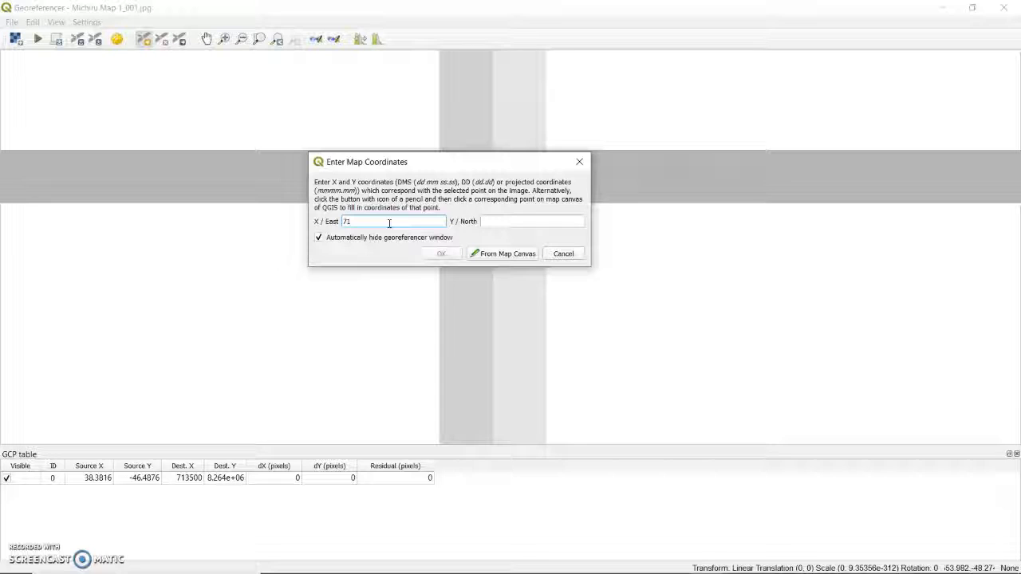
text(1)
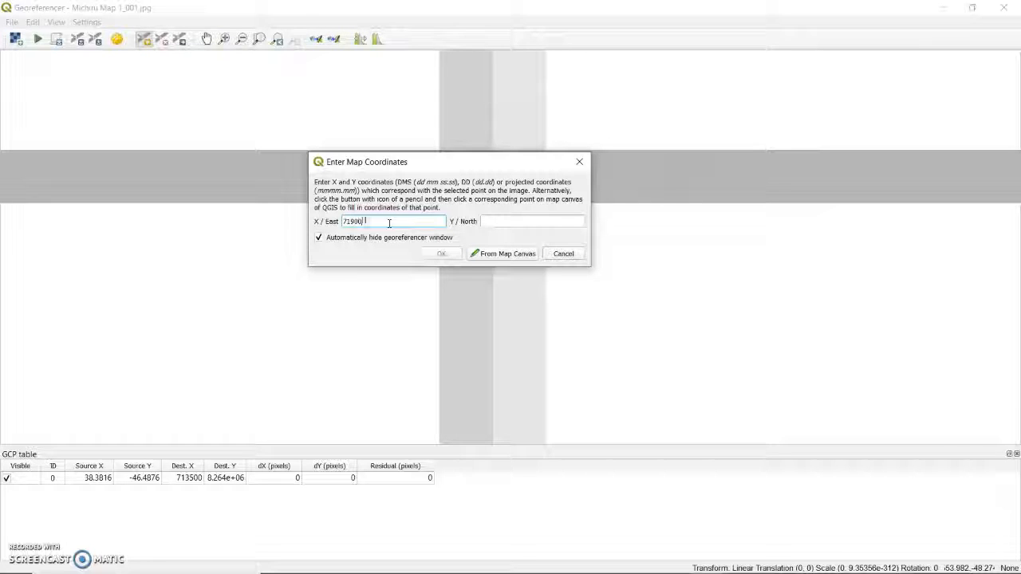
click(494, 223)
text(820000)
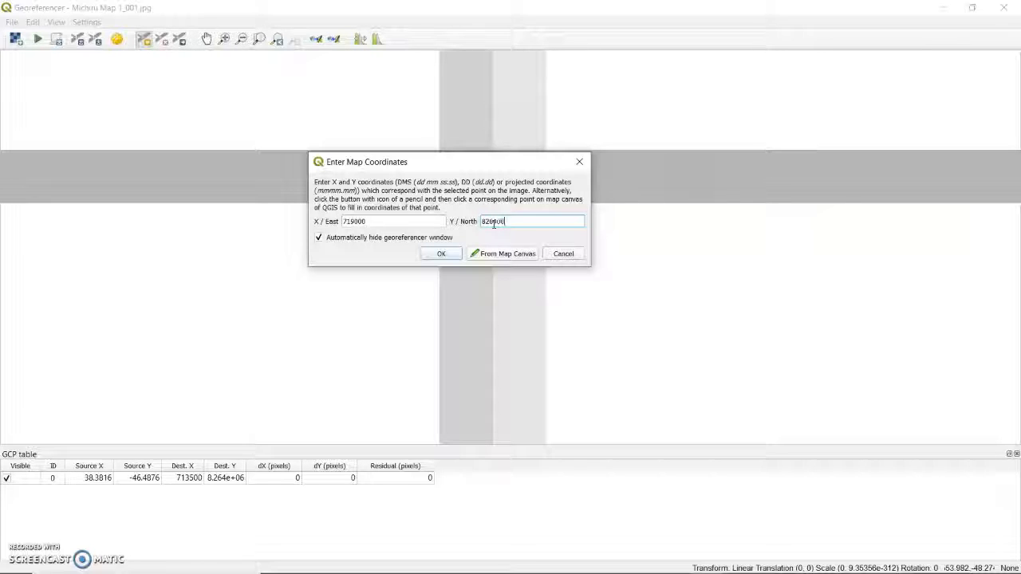
text(4000)
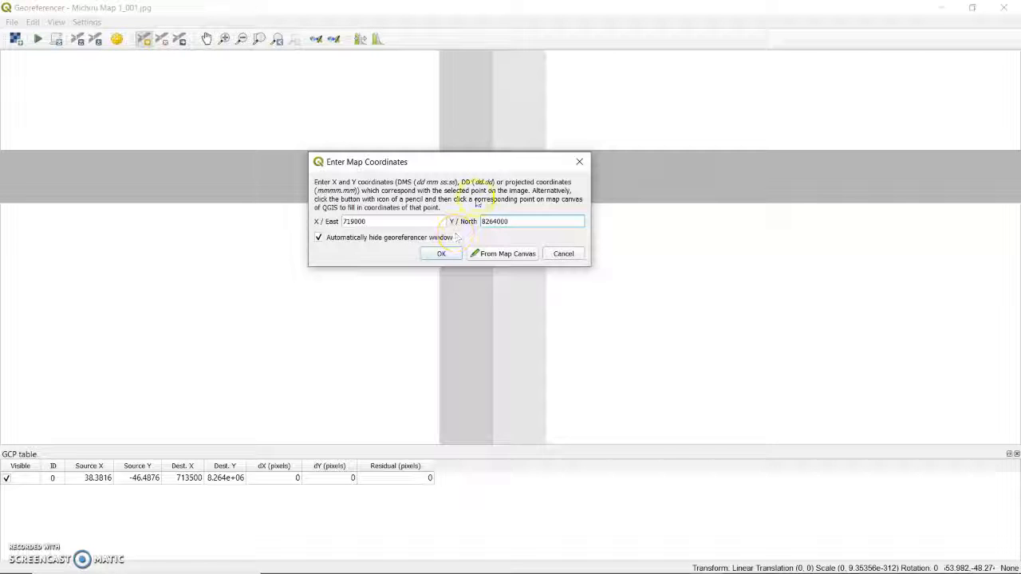
click(398, 269)
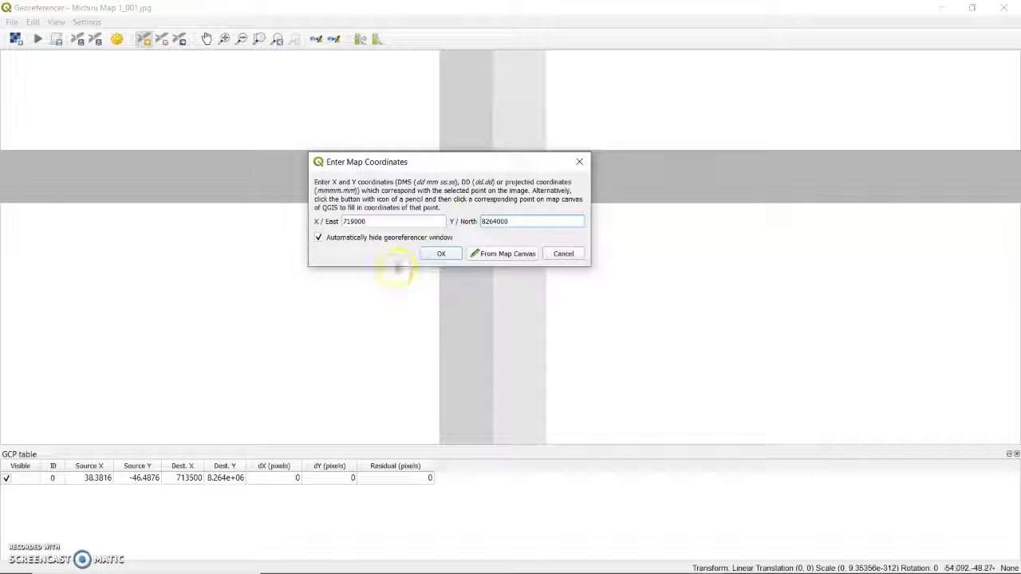
Step: Confirm the coordinates entered for the second control point and keep the Georeferencer window maximized
click(431, 254)
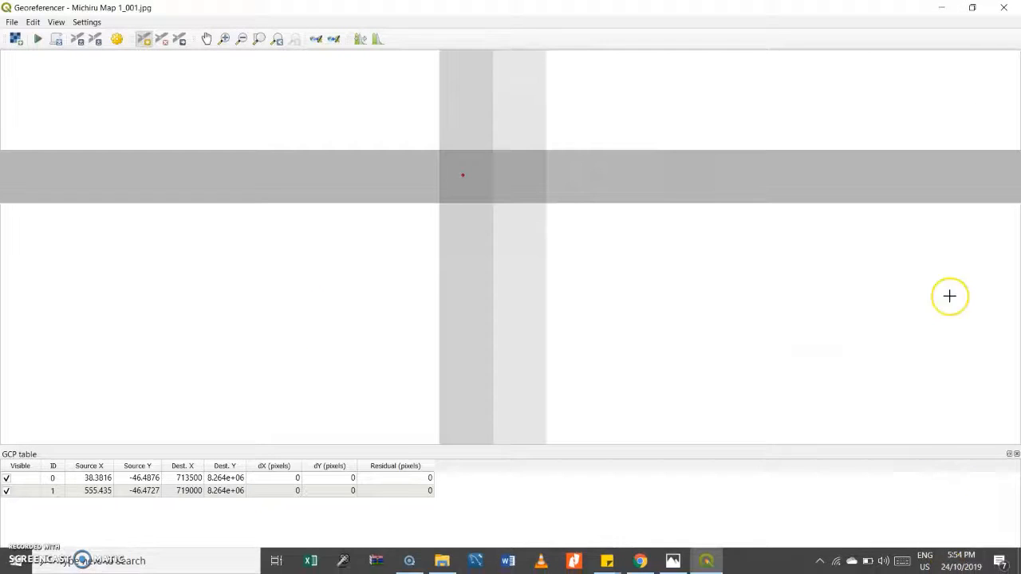
click(973, 7)
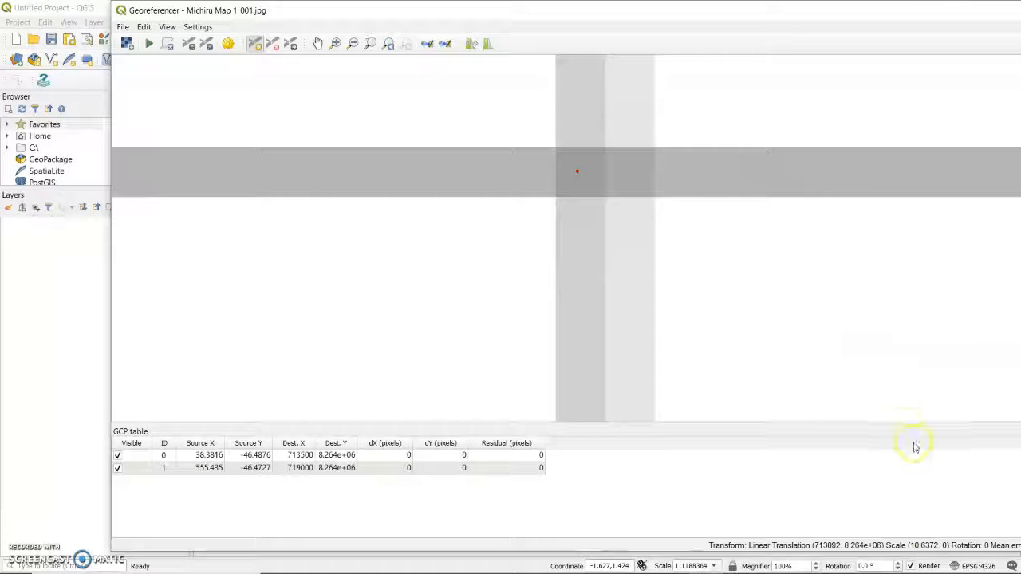
double_click(815, 10)
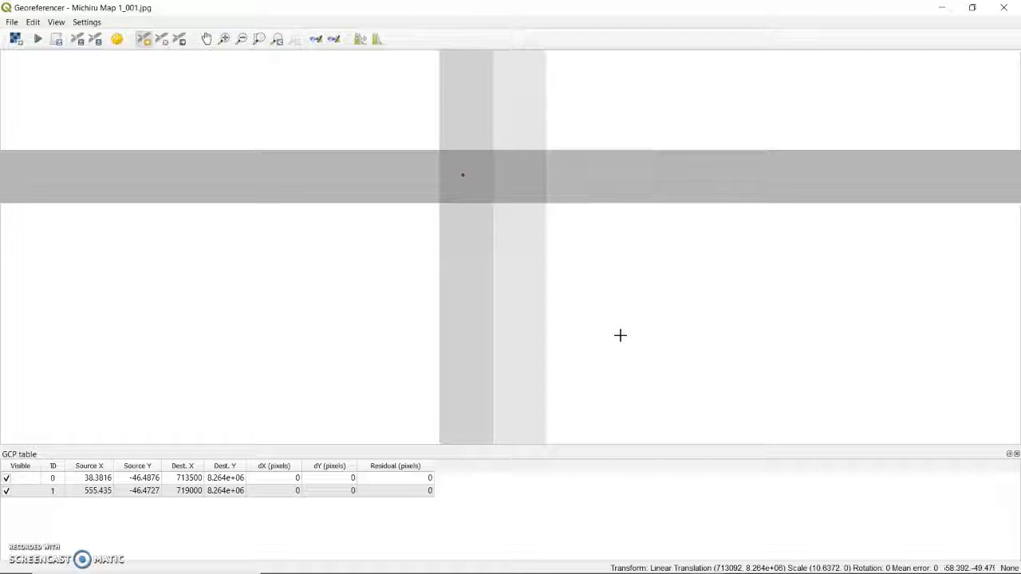
click(459, 178)
click(304, 267)
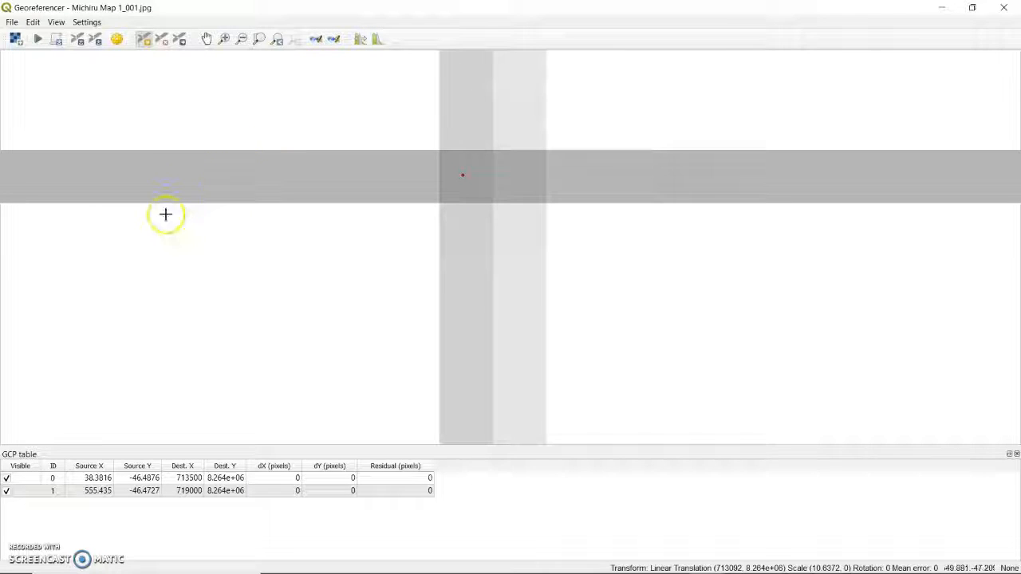
Step: Mark a third control point at the centre of the grid intersection in the scanned map's lower-left corner
scroll(191, 189, down, 10)
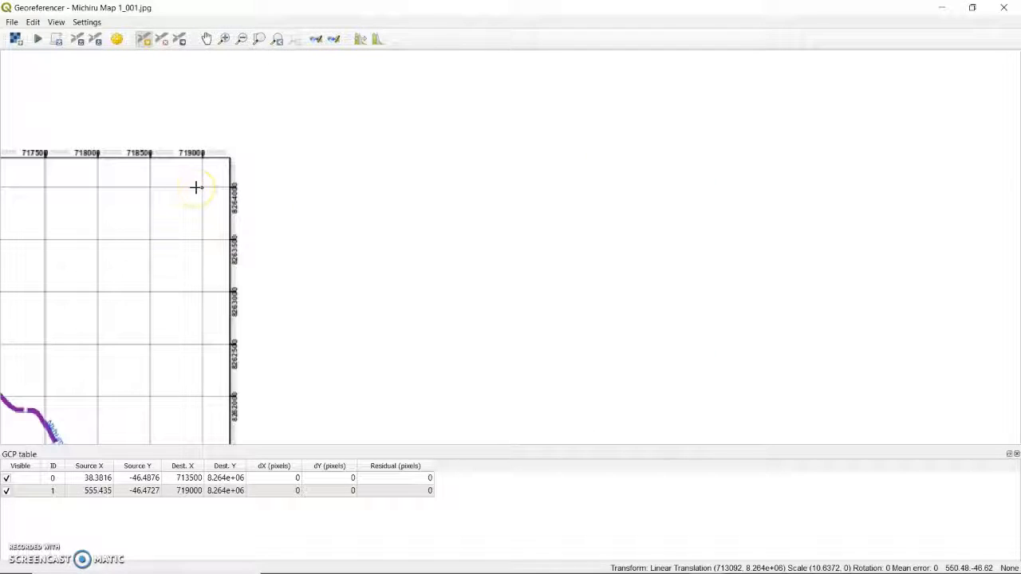
click(206, 38)
drag(174, 222, 657, 203)
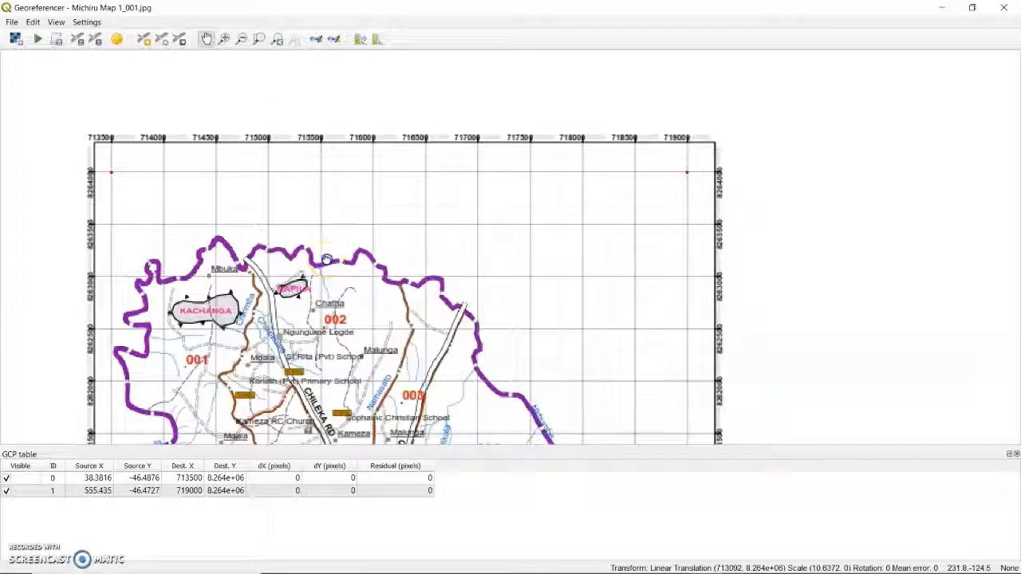
drag(321, 267, 451, 246)
drag(395, 323, 390, 137)
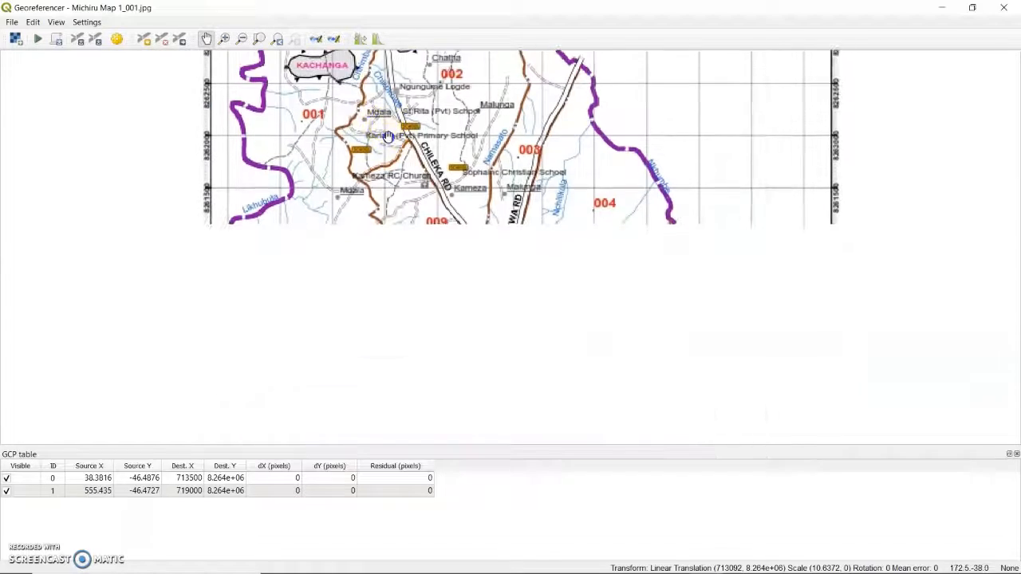
drag(395, 366, 398, 182)
drag(379, 351, 369, 207)
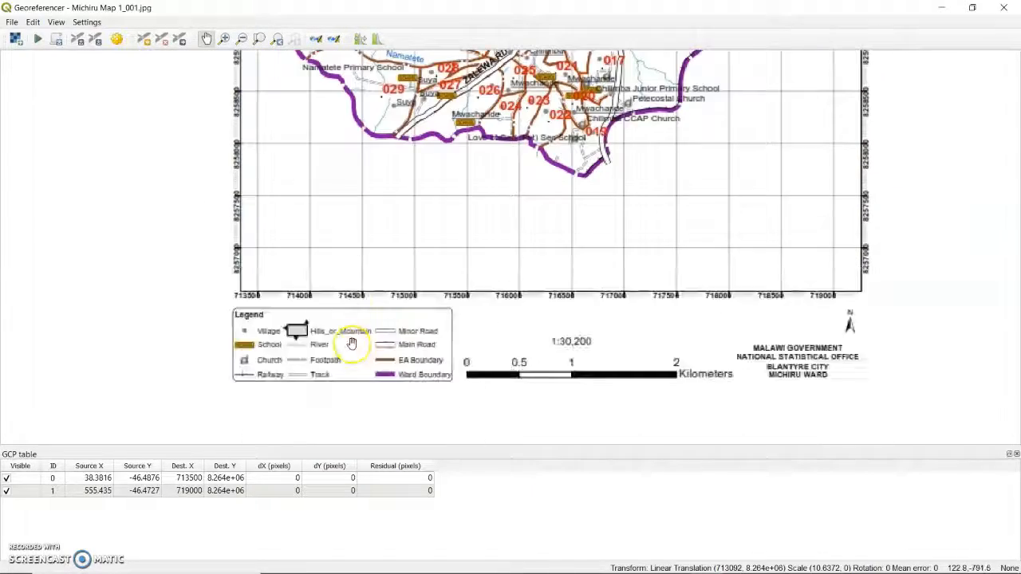
drag(353, 342, 356, 333)
drag(297, 247, 338, 234)
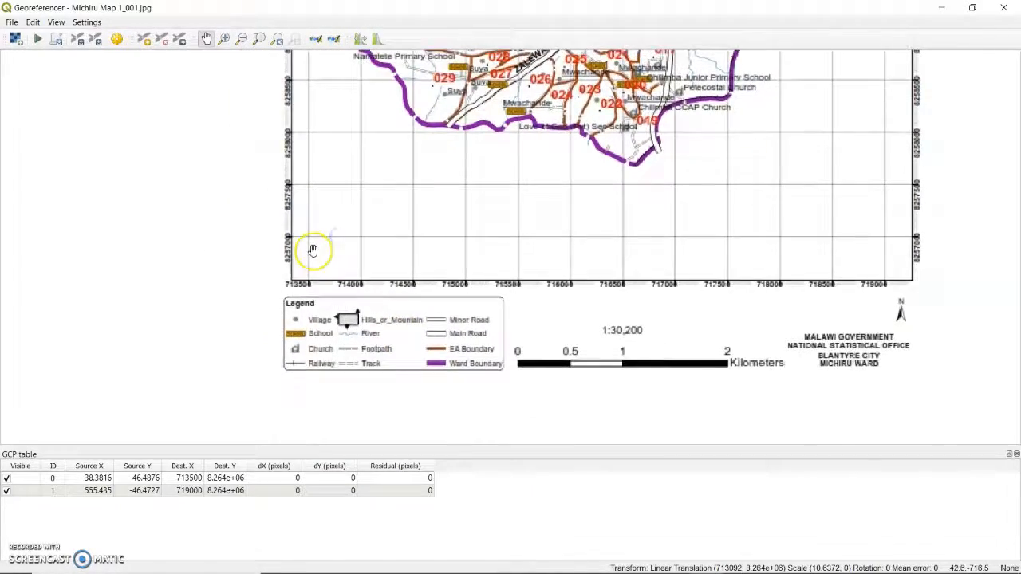
scroll(314, 250, up, 4)
scroll(279, 178, down, 3)
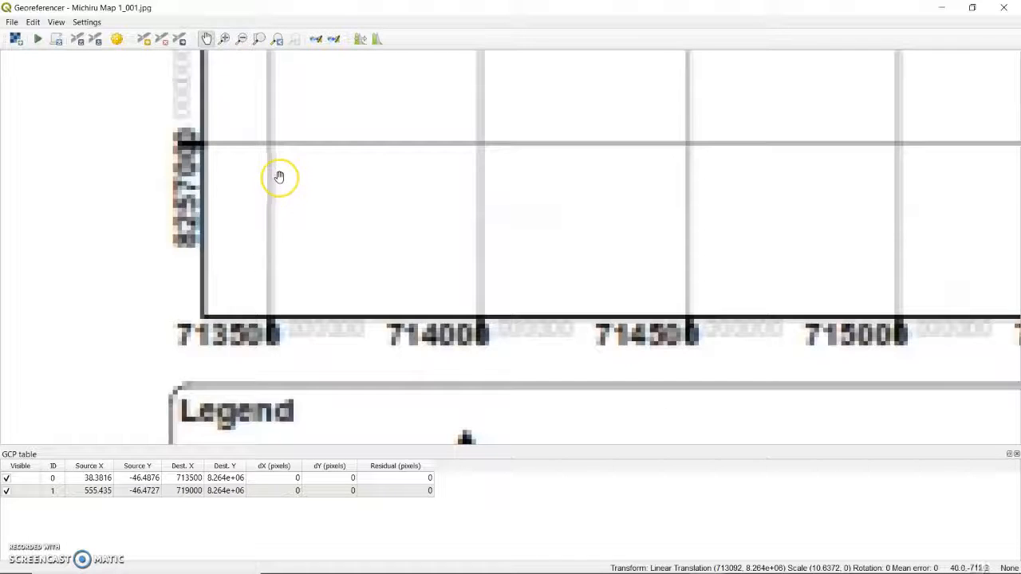
drag(278, 177, 290, 231)
scroll(309, 219, up, 2)
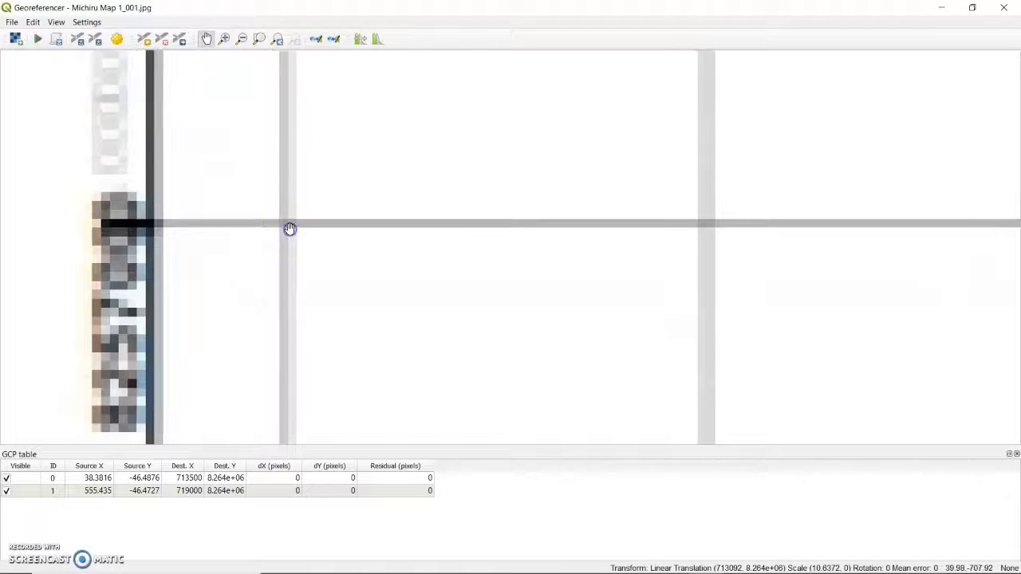
scroll(290, 228, up, 3)
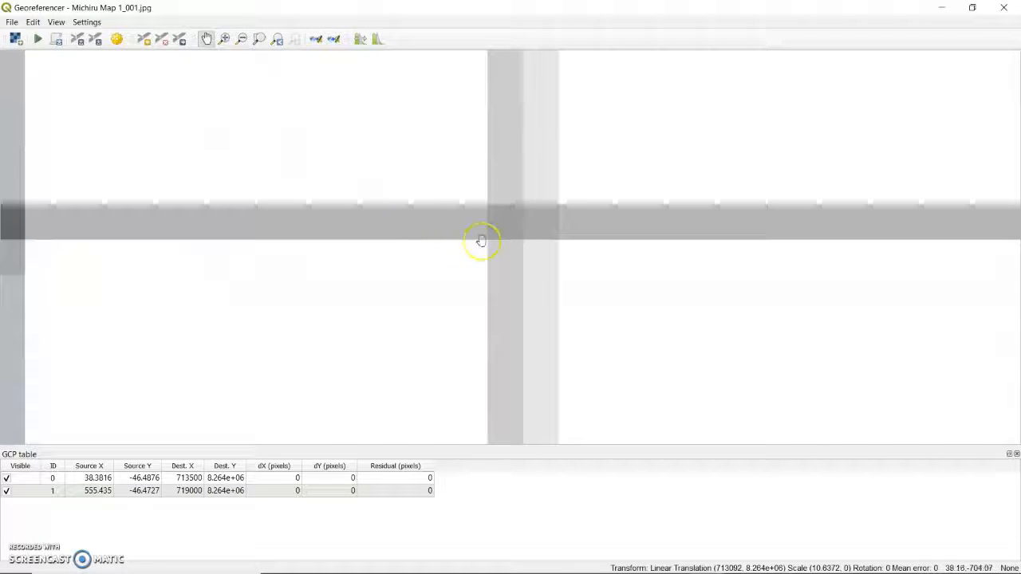
drag(524, 245, 433, 251)
scroll(431, 252, up, 1)
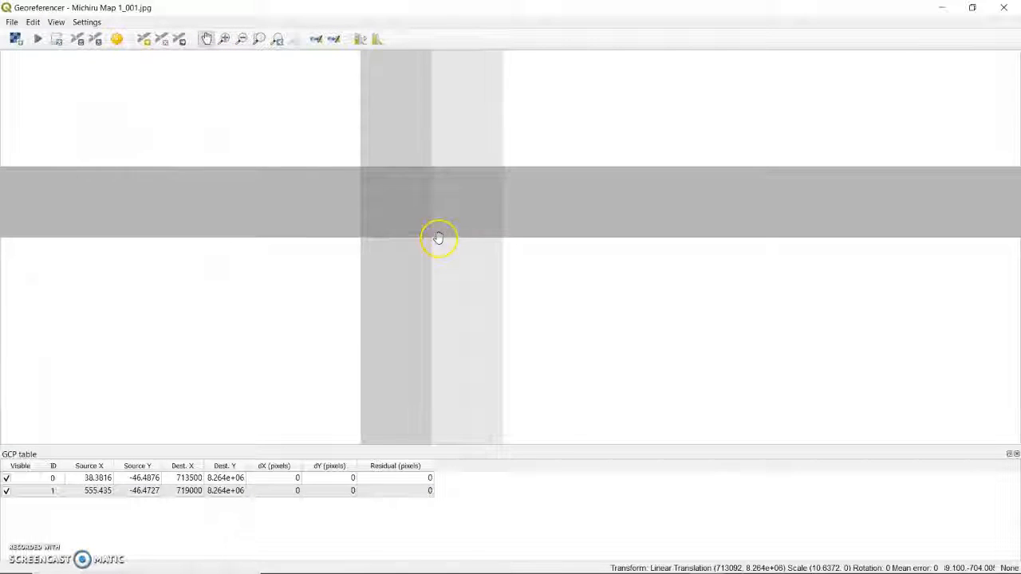
scroll(438, 237, up, 1)
click(144, 39)
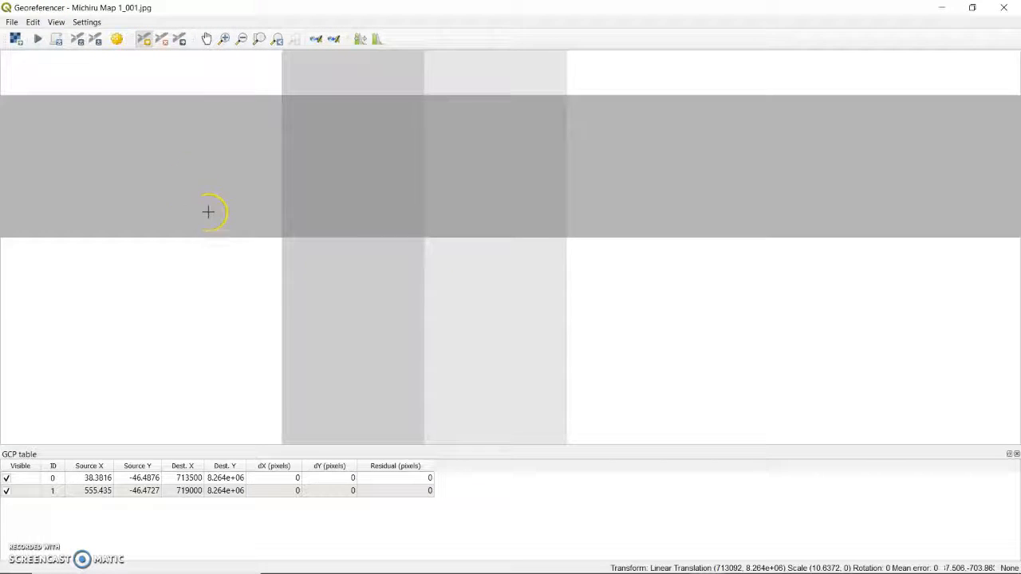
click(348, 155)
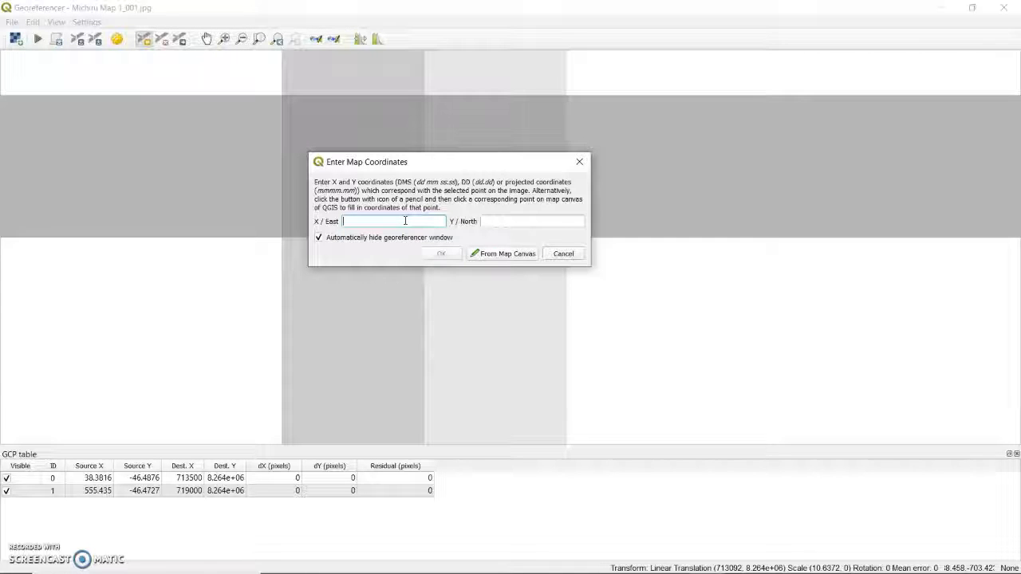
Step: Assign the third control point the map coordinates X/East 713500 and Y/North 8257000
text(713500)
click(495, 221)
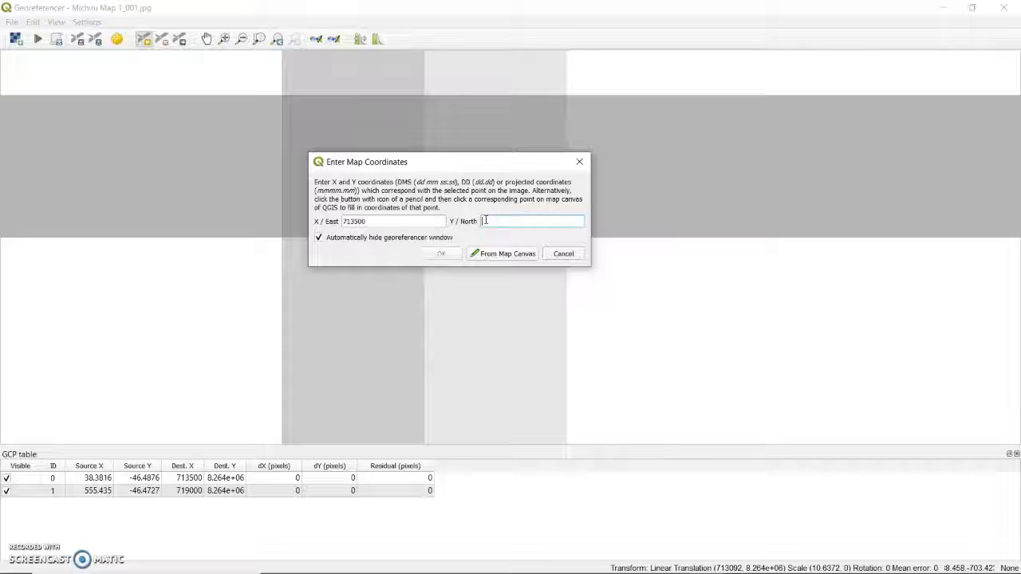
text(8257000)
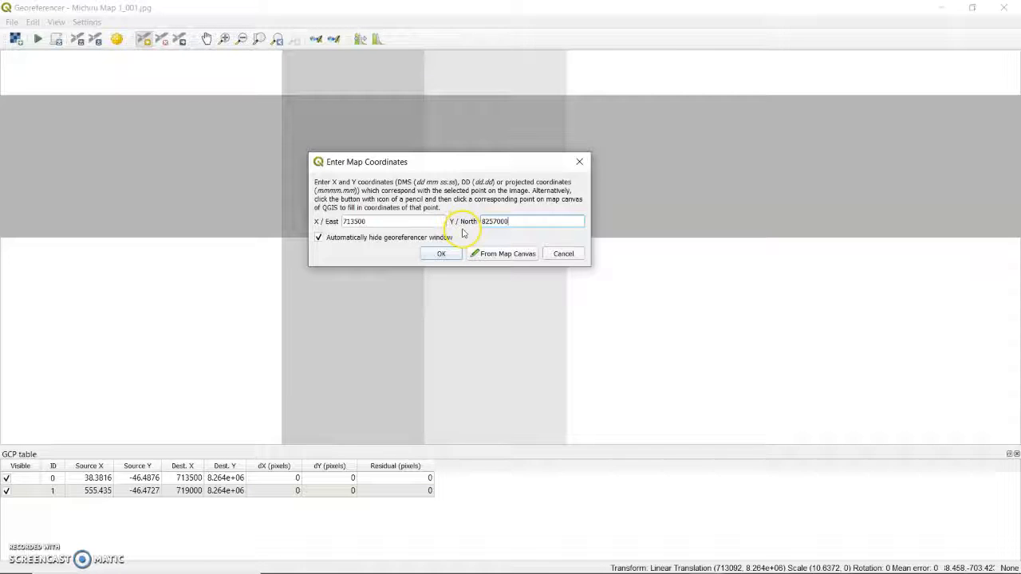
click(441, 253)
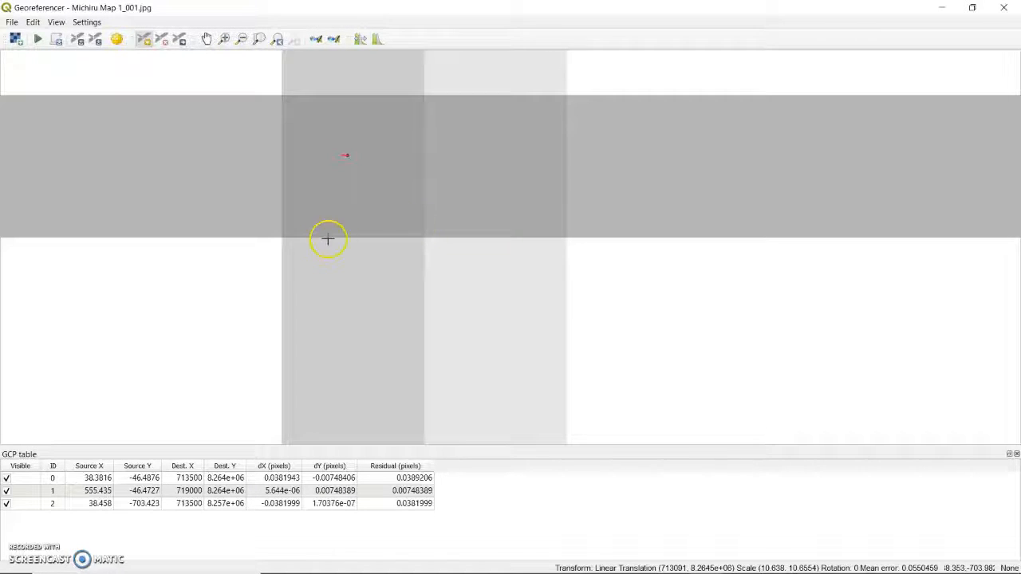
Step: Mark a fourth control point at the centre of the grid intersection in the scanned map's lower-right corner
scroll(358, 167, down, 3)
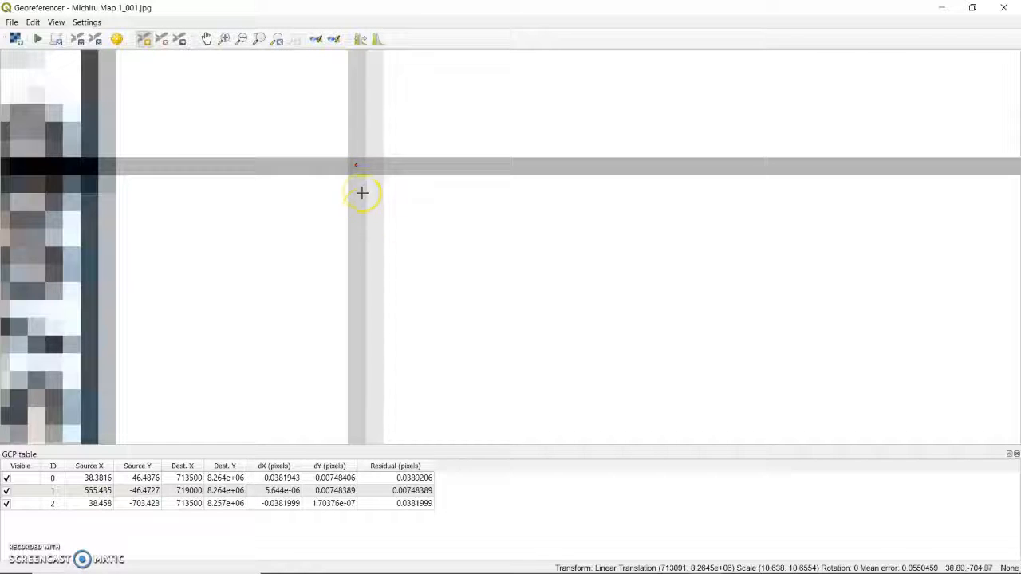
scroll(362, 192, down, 3)
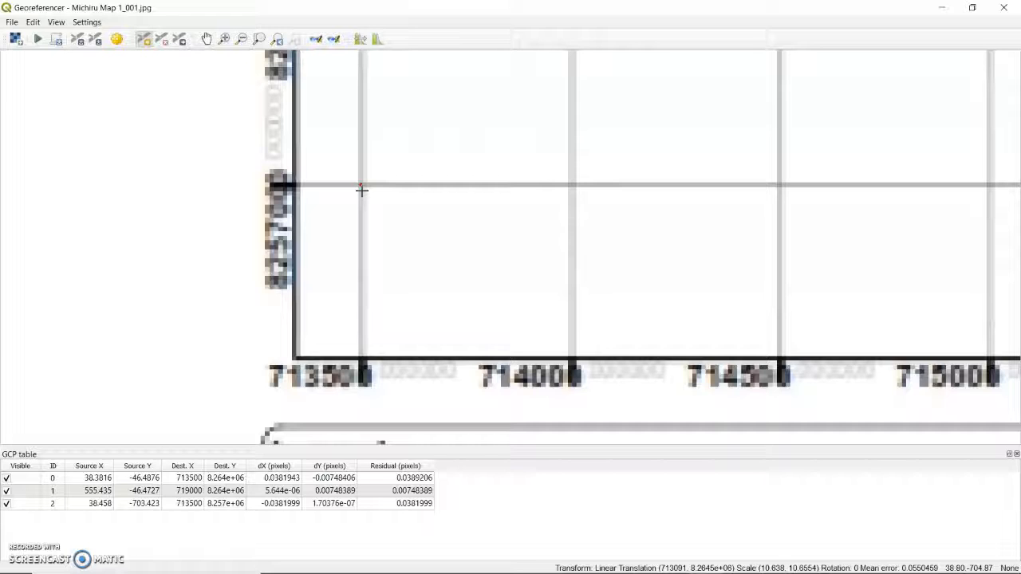
click(353, 181)
click(206, 38)
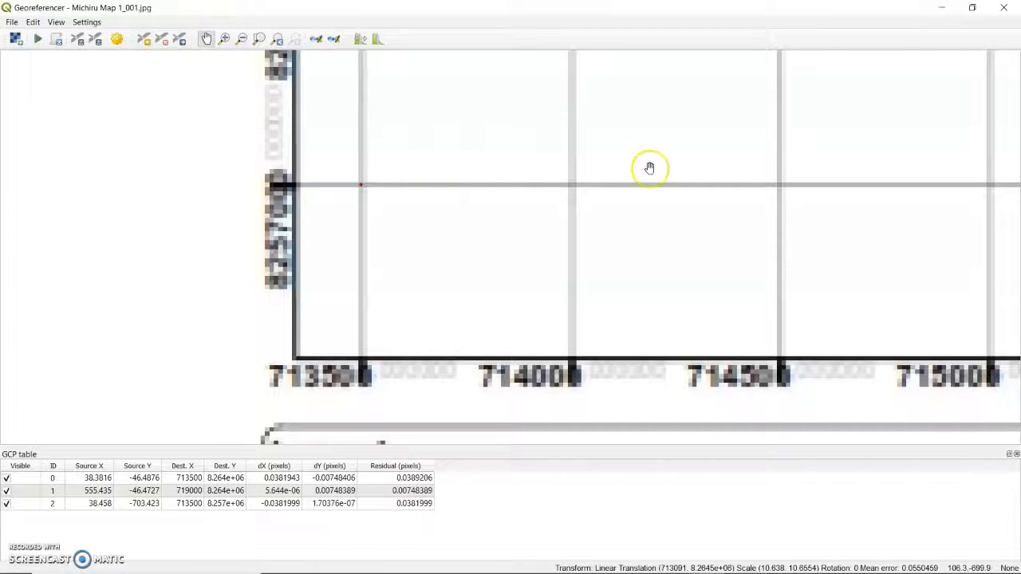
drag(649, 167, 130, 167)
scroll(465, 206, down, 3)
scroll(465, 206, up, 4)
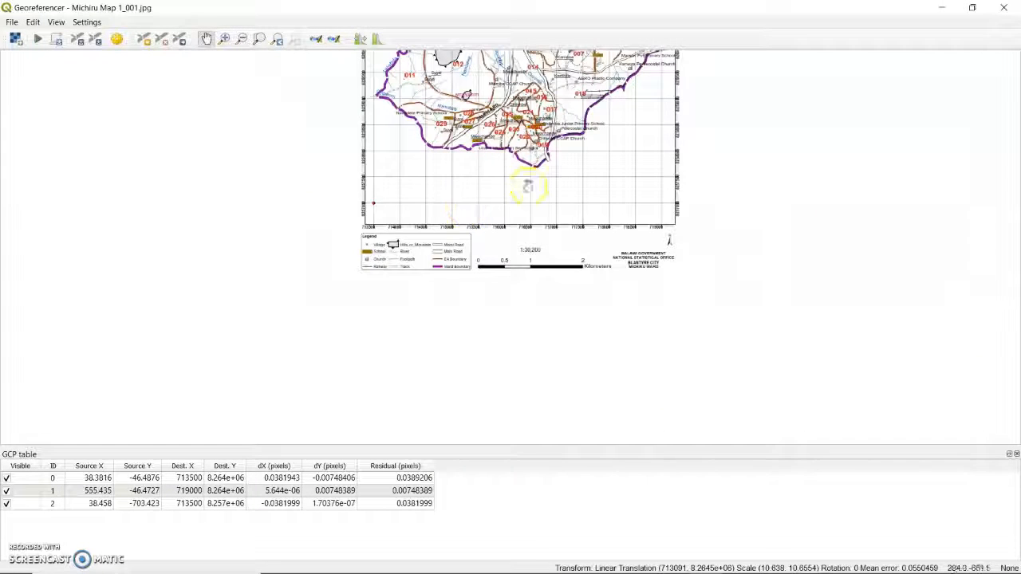
scroll(530, 260, up, 2)
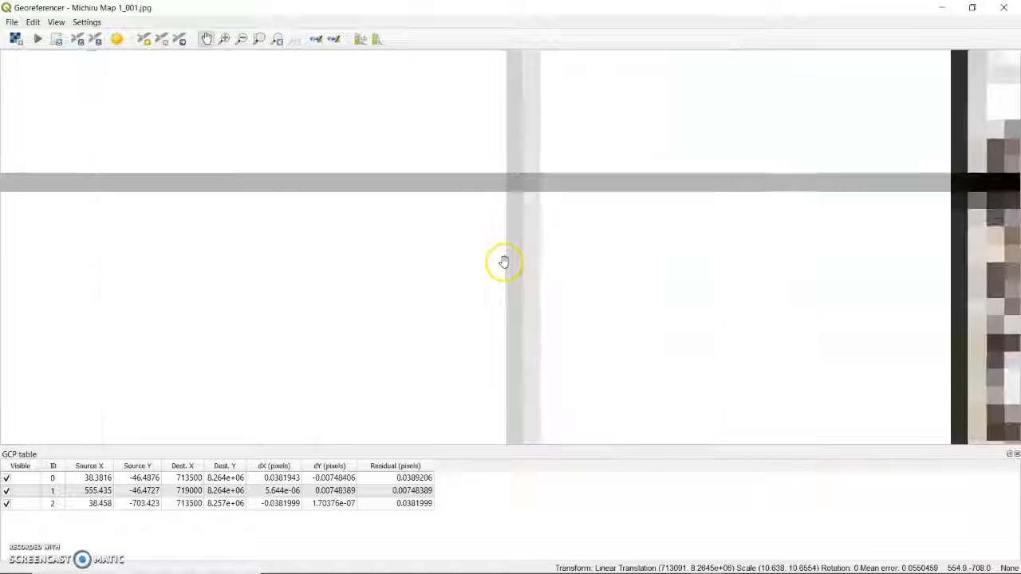
drag(859, 210, 753, 247)
scroll(435, 252, up, 3)
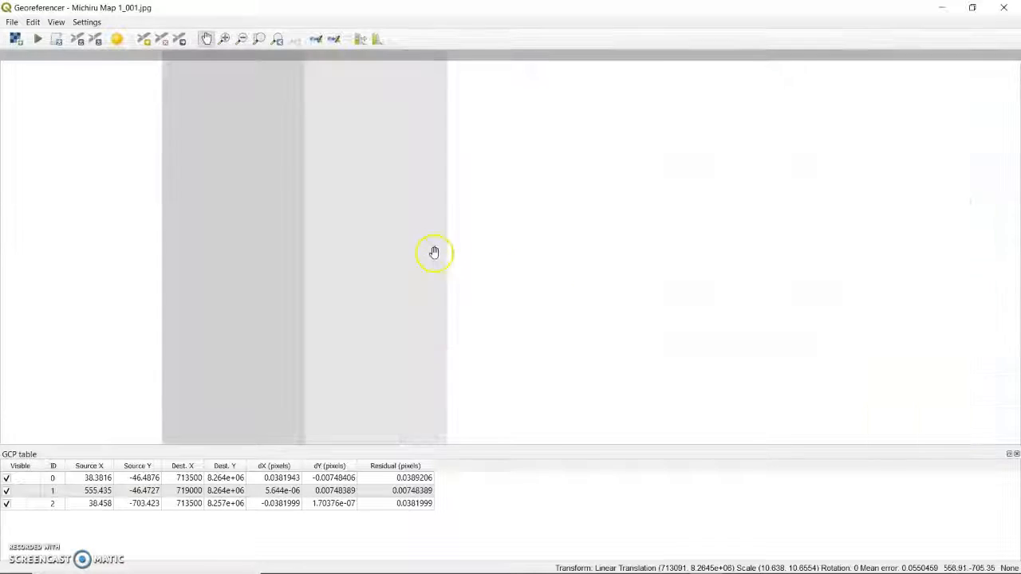
drag(351, 177, 496, 394)
drag(482, 208, 563, 261)
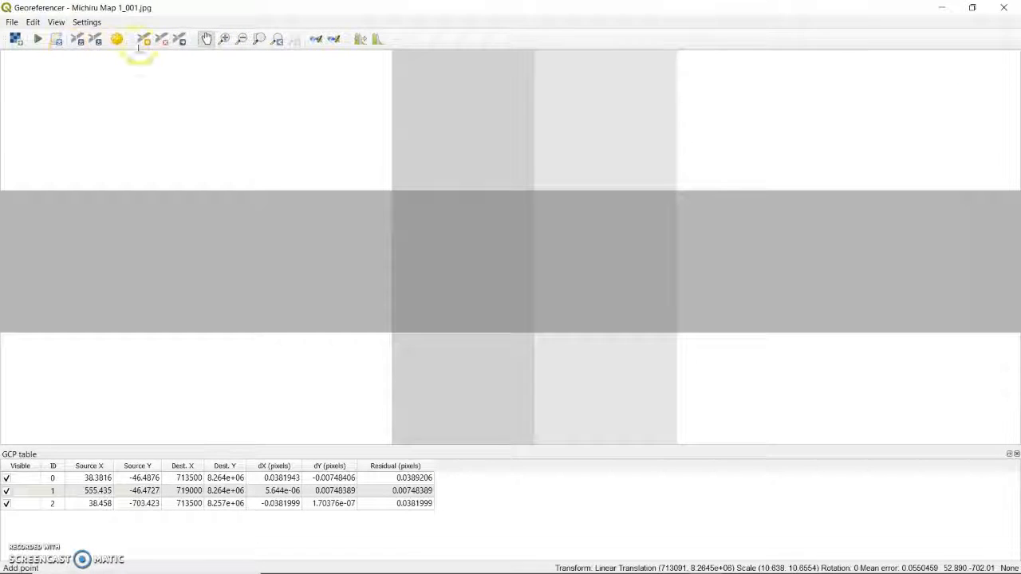
click(143, 38)
click(461, 260)
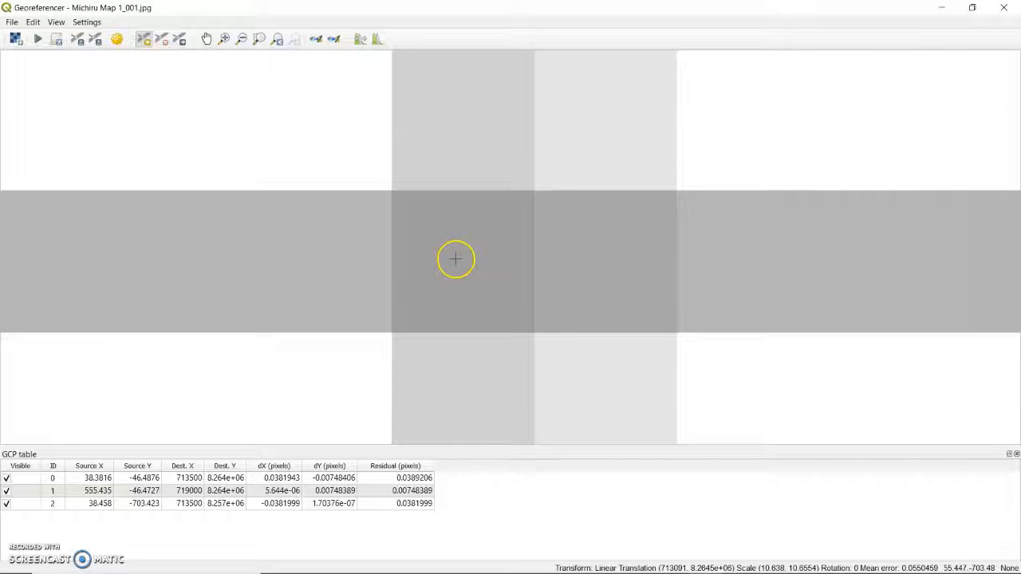
Step: Assign the fourth control point the map coordinates X/East 719000 and Y/North 8257000
click(351, 223)
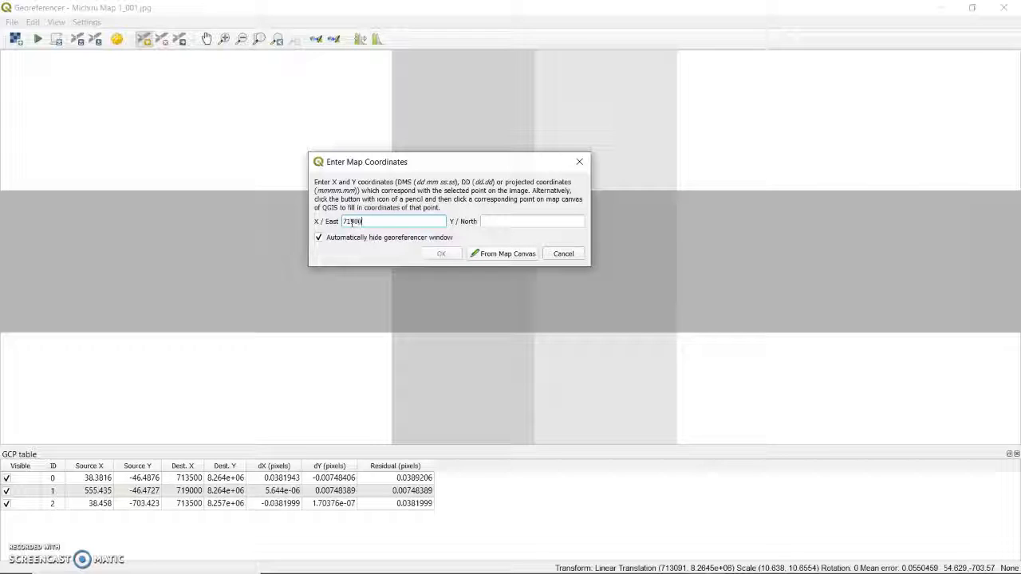
click(483, 224)
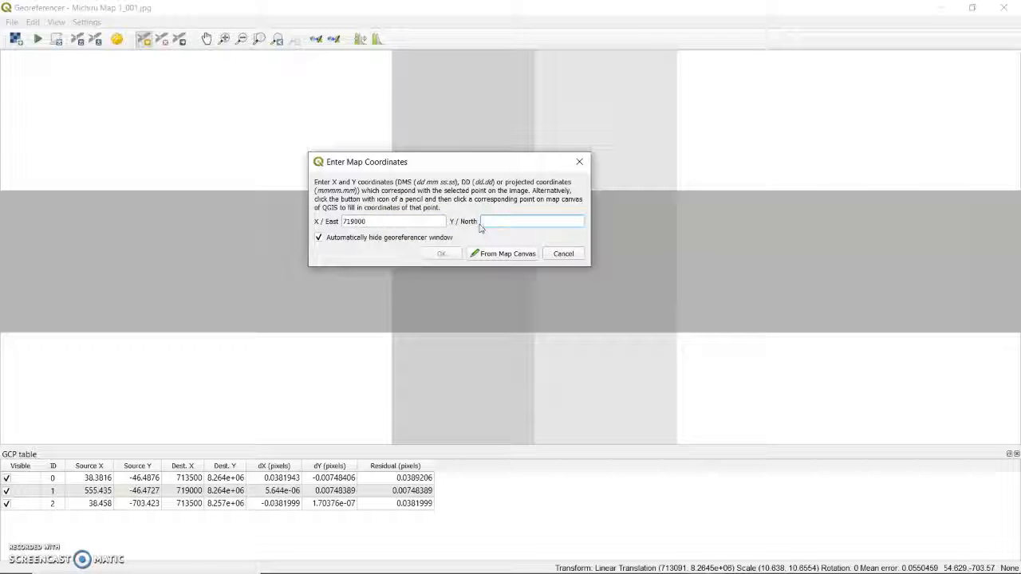
text(8257000)
click(422, 254)
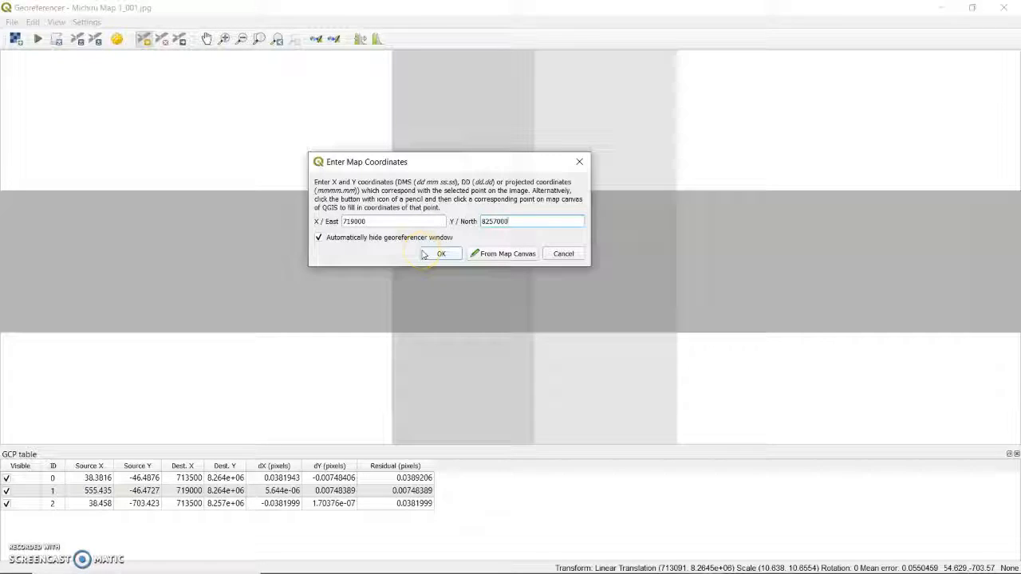
click(423, 253)
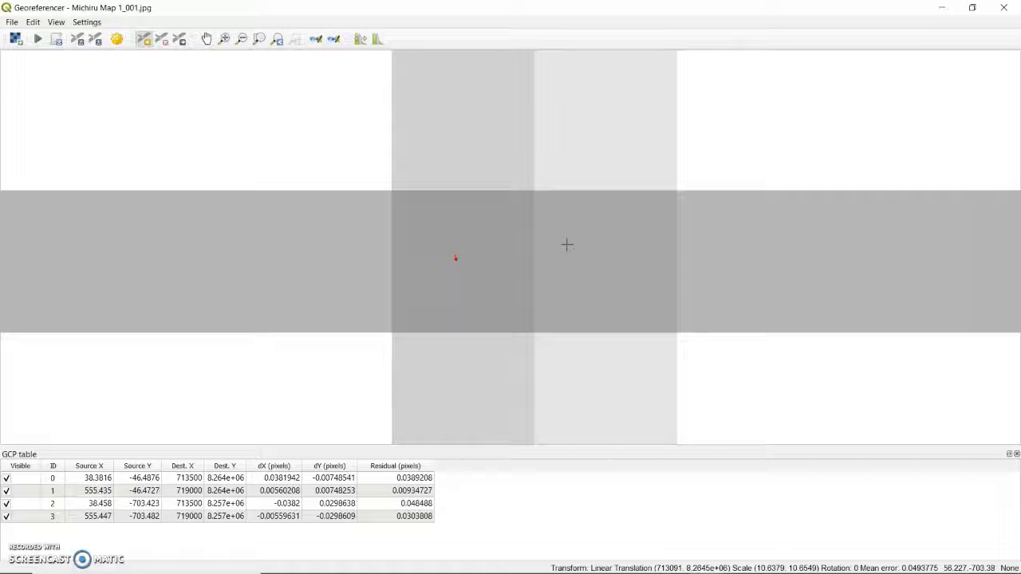
Step: Examine the placement of all four control points across the whole scanned map
click(490, 259)
scroll(353, 216, down, 10)
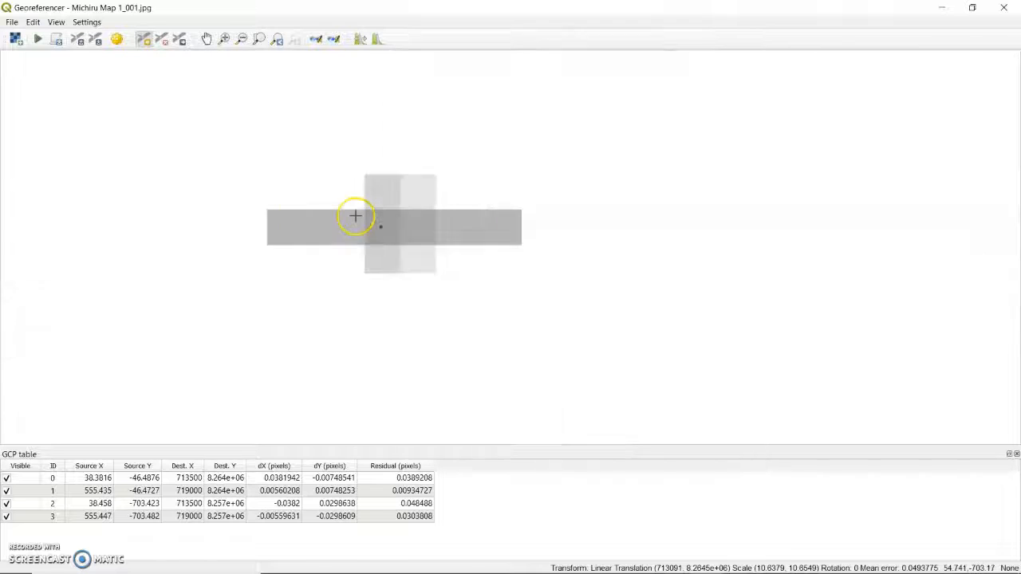
scroll(399, 205, down, 3)
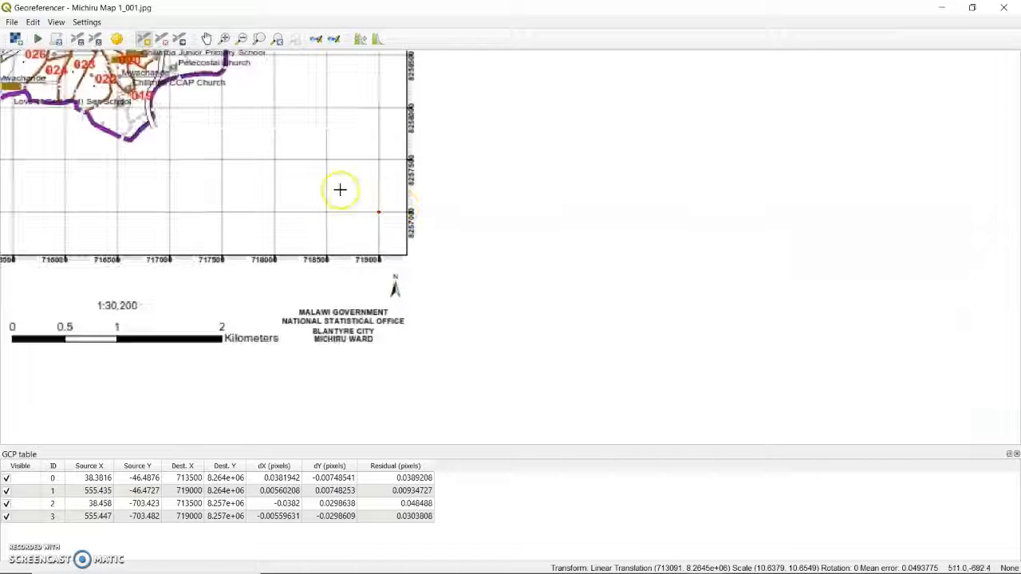
click(207, 38)
drag(312, 201, 713, 335)
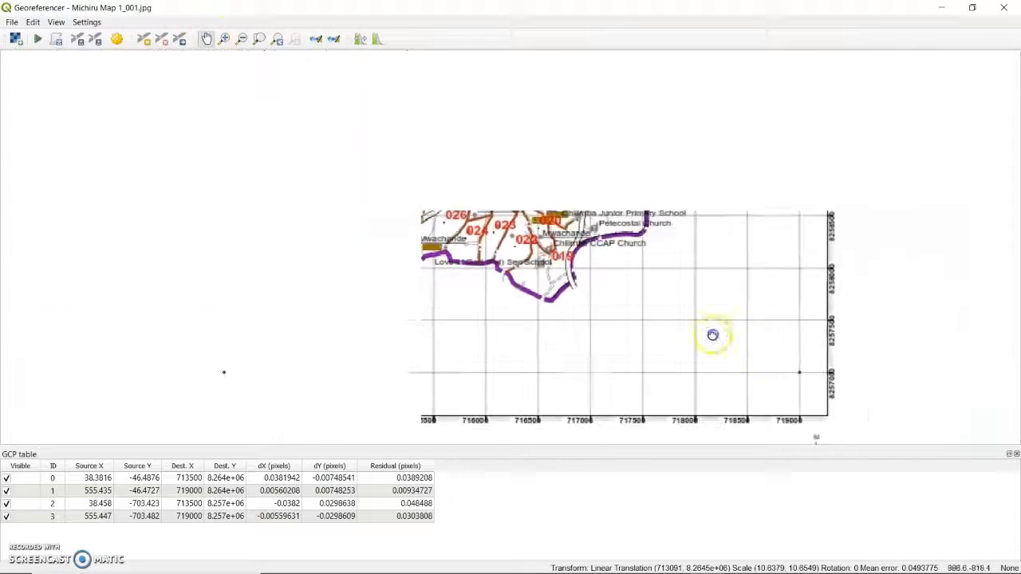
scroll(766, 331, up, 2)
scroll(747, 275, down, 4)
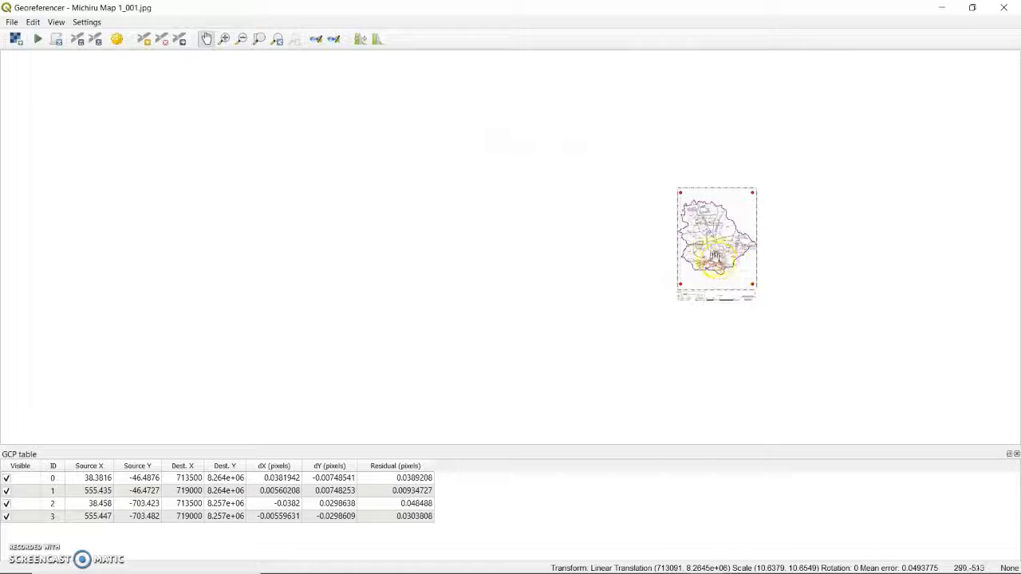
Step: Confirm the transformation settings (Linear, Cubic, EPSG:32736, output Michiru Map 1_001_modified.tif, load in QGIS when done) and run the georeferencing
drag(718, 249, 483, 264)
scroll(481, 268, up, 1)
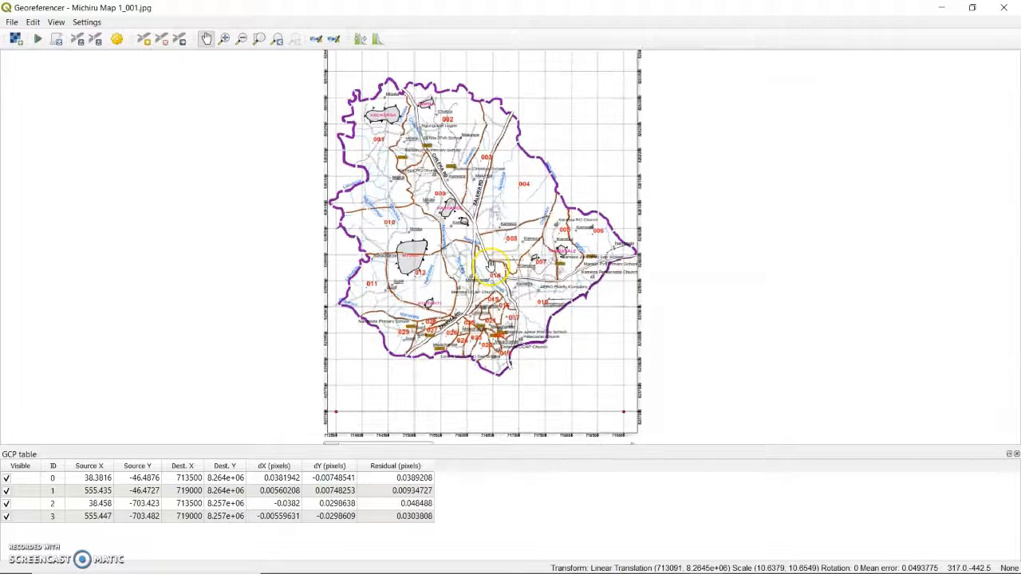
scroll(485, 266, down, 3)
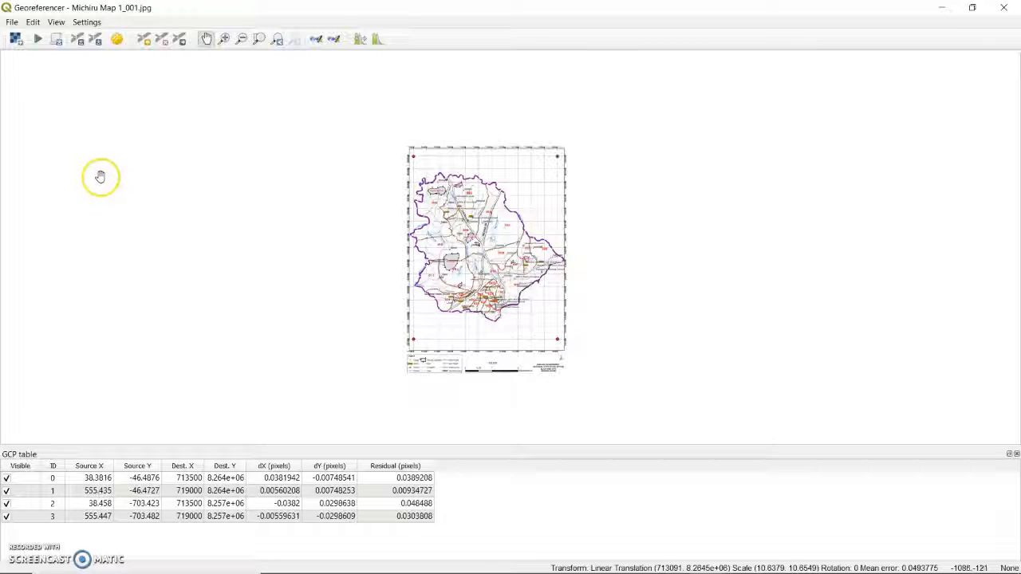
click(86, 21)
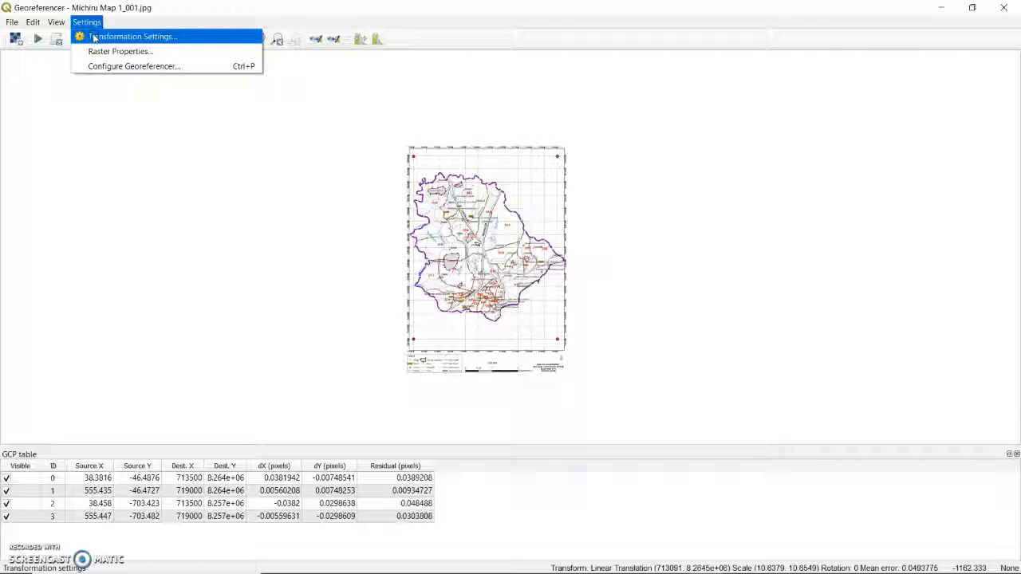
click(93, 37)
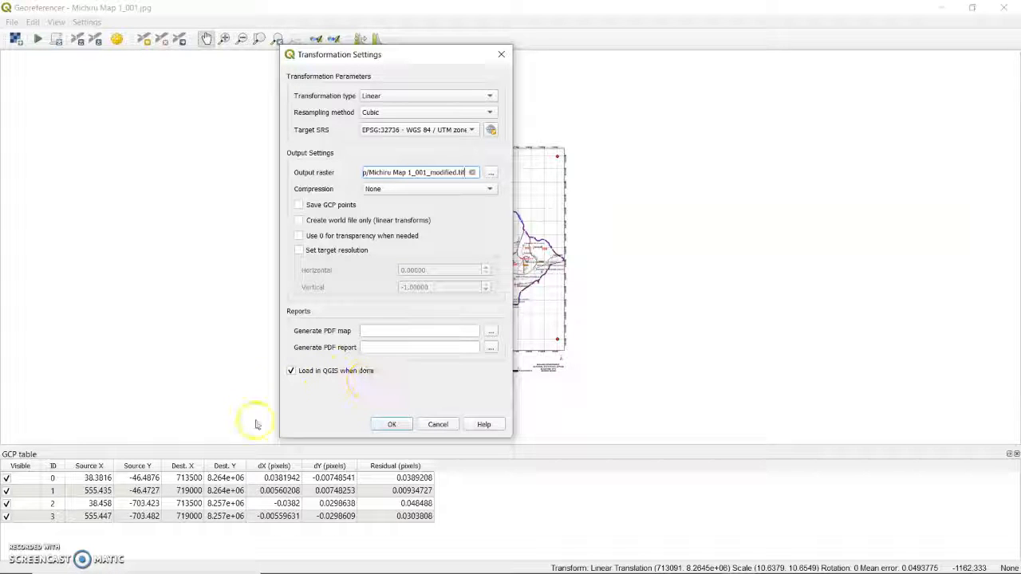
click(387, 423)
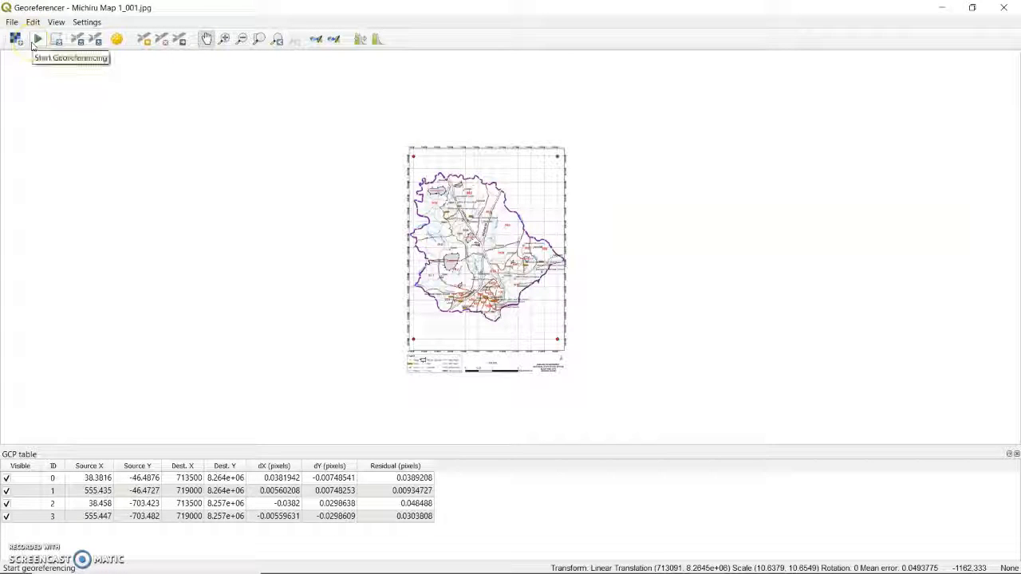
click(40, 42)
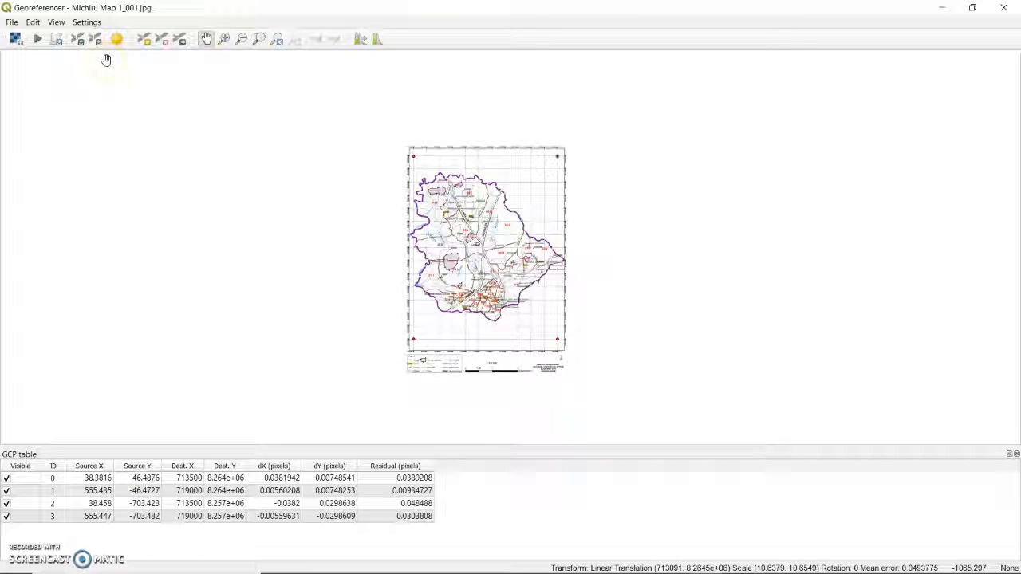
Step: Close the Georeferencer and save the GCP points
click(781, 114)
click(1002, 8)
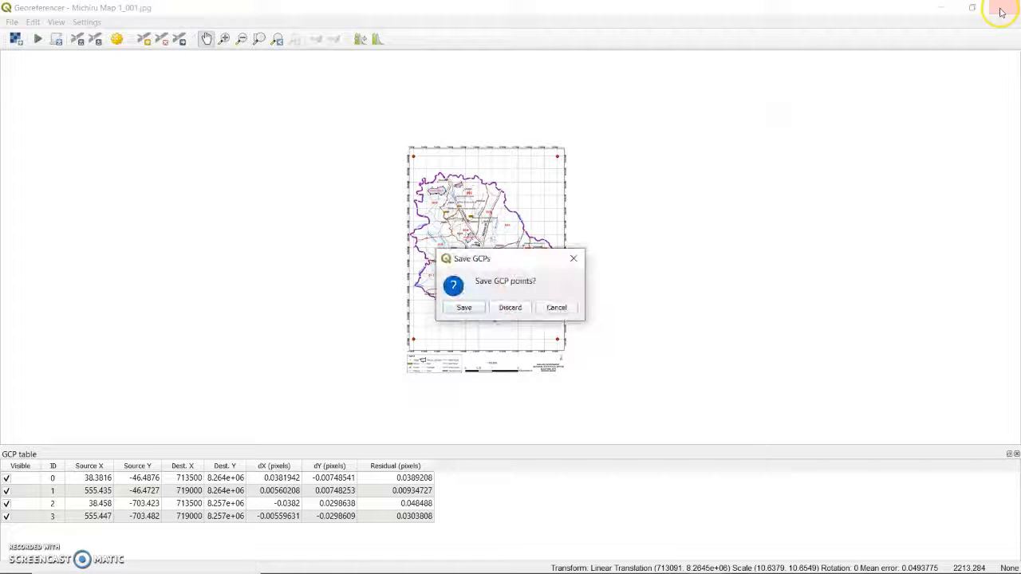
click(466, 311)
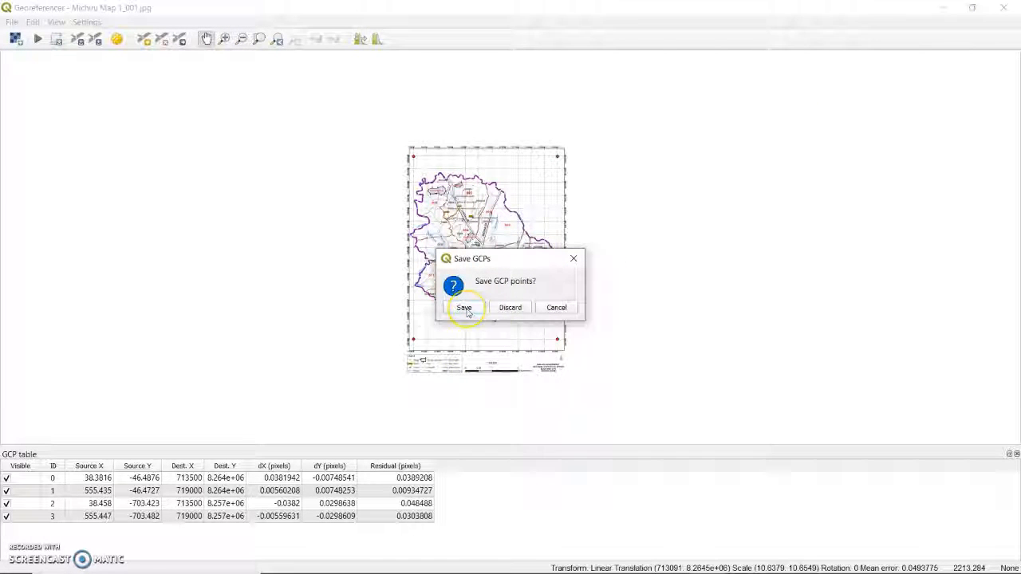
click(487, 289)
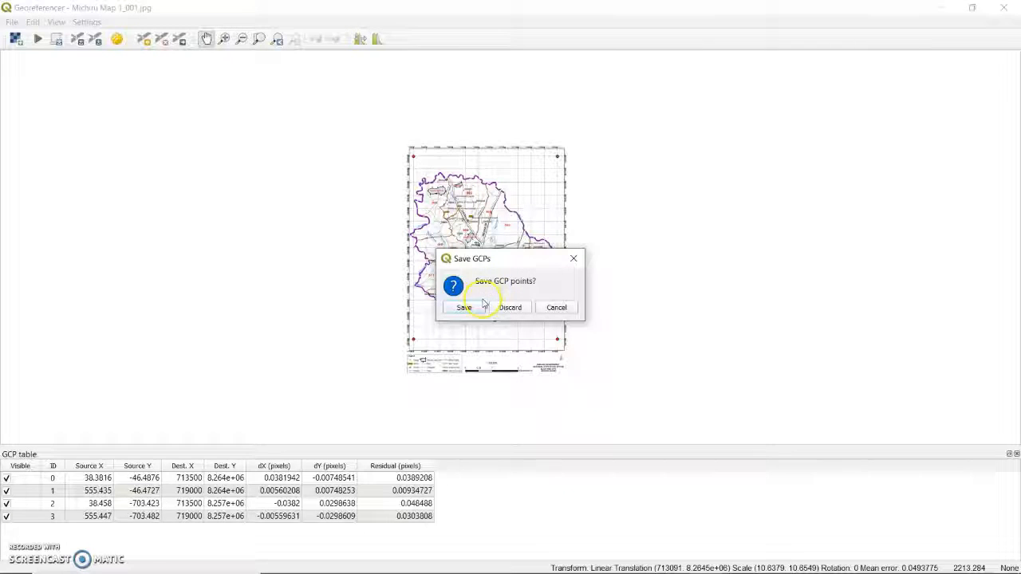
click(468, 308)
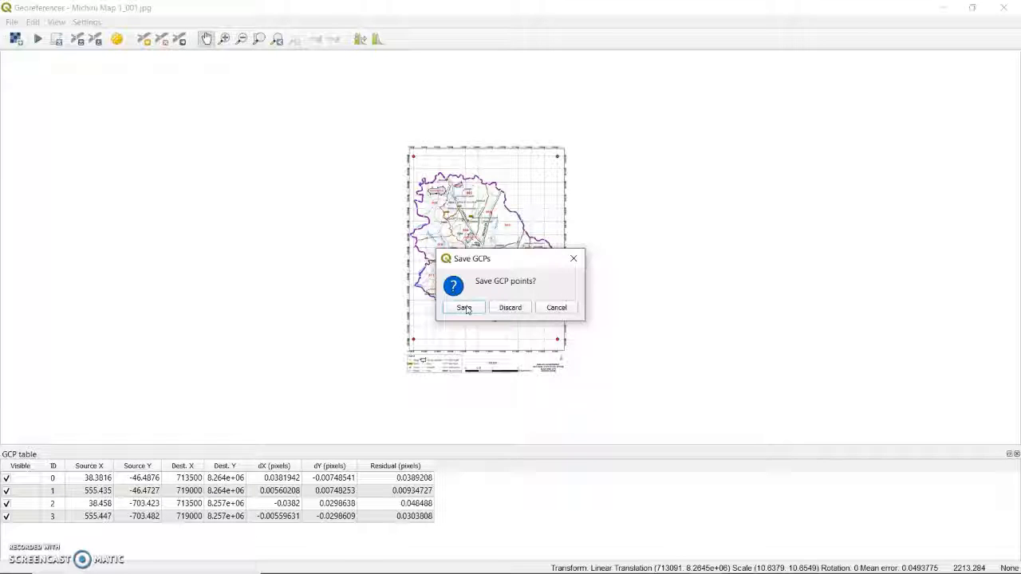
click(465, 309)
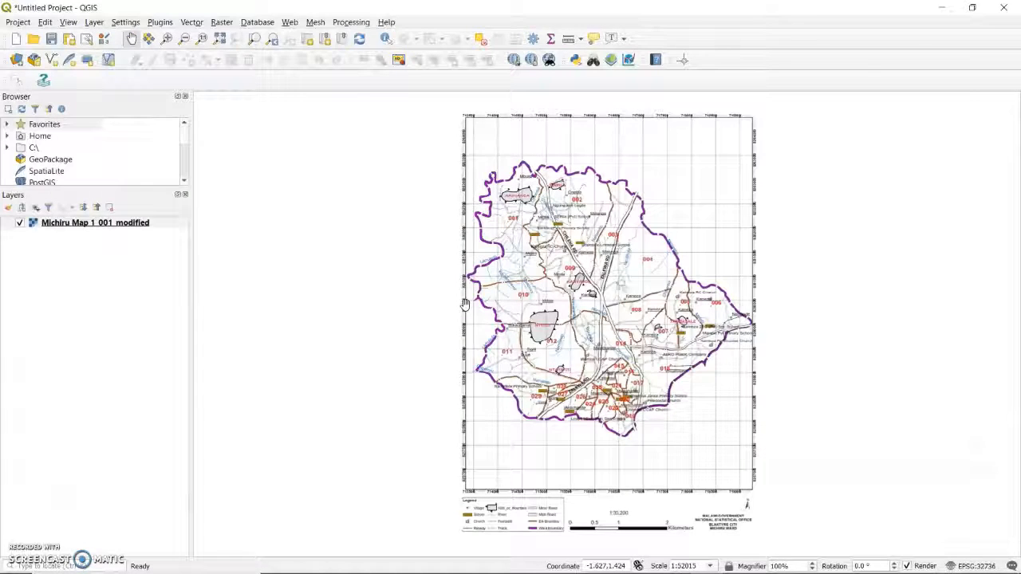
Step: Examine the georeferenced Michiru map loaded in the main map canvas
click(542, 303)
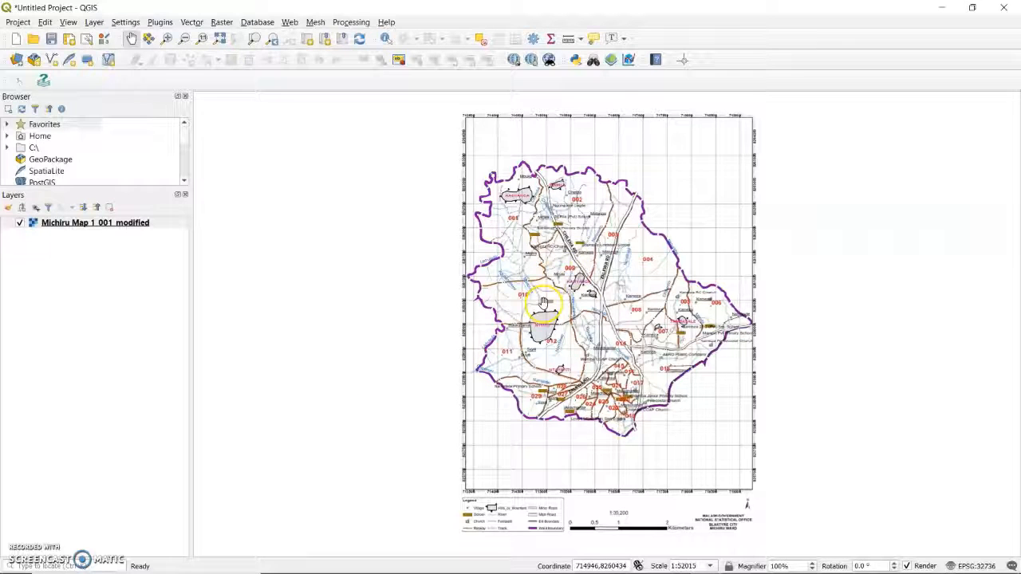
click(296, 160)
click(553, 233)
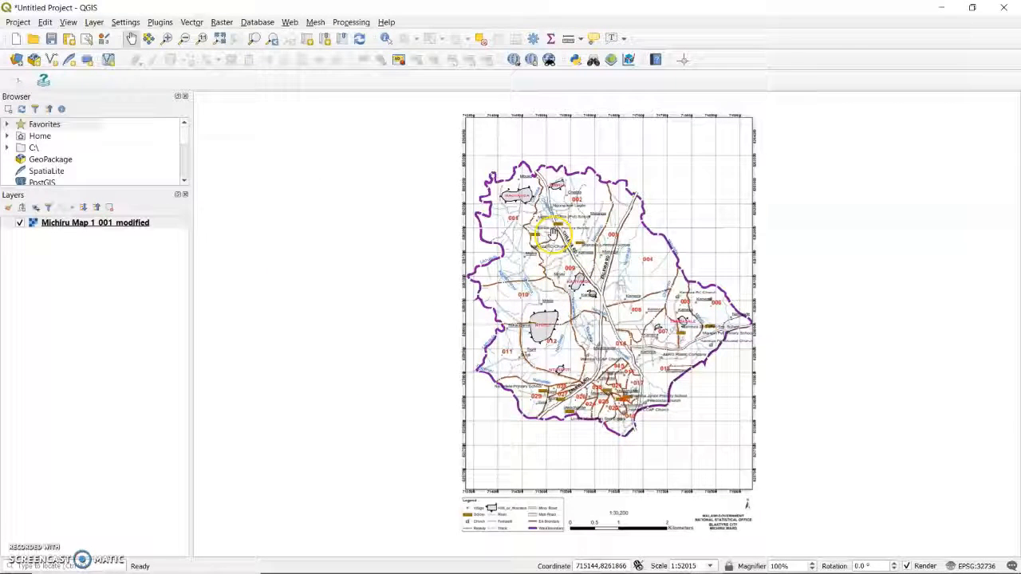
click(765, 228)
click(621, 415)
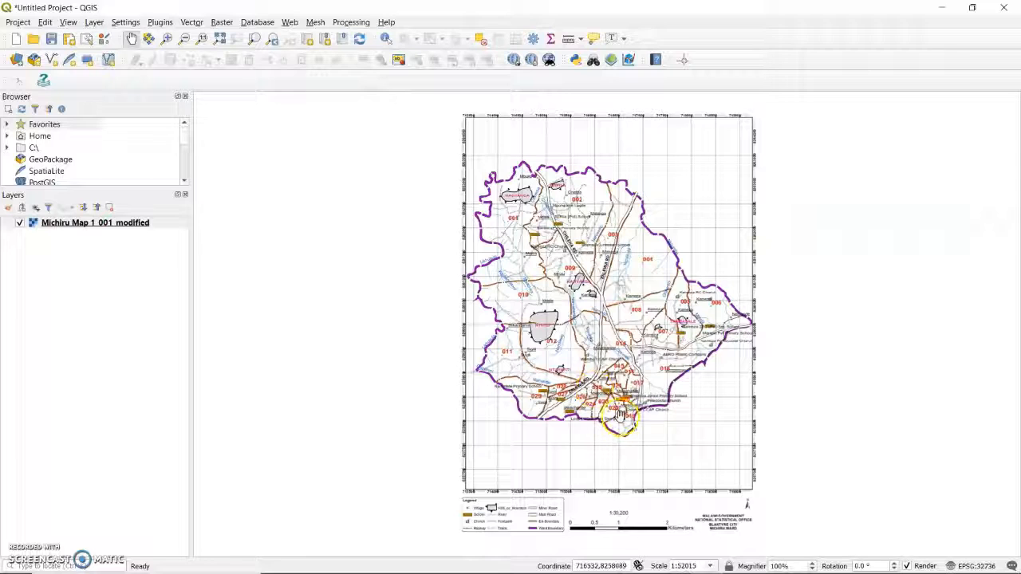
click(456, 381)
click(481, 307)
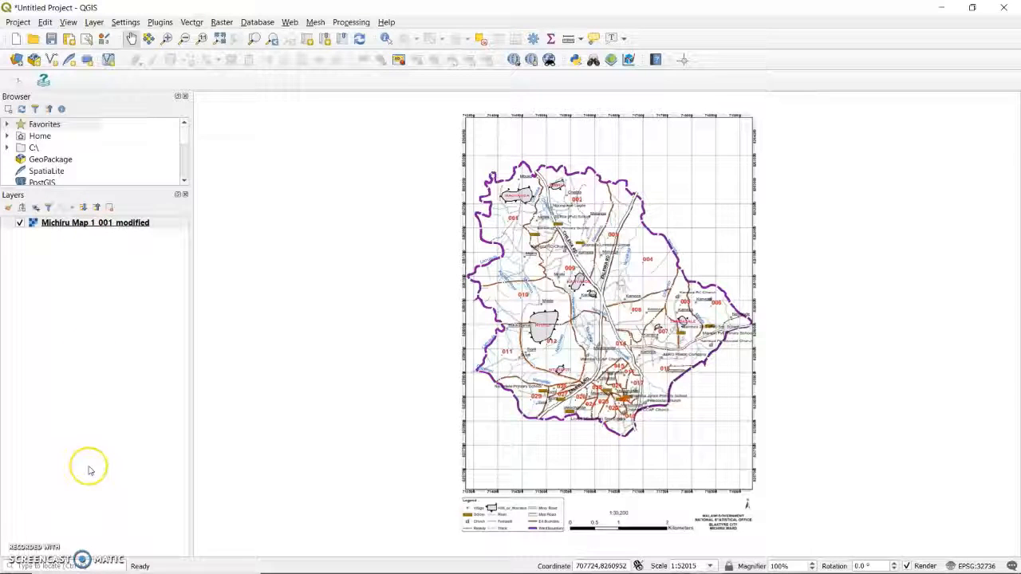
Step: Select the Michiru Map 1_001_modified layer and check the project's current coordinate reference system
click(122, 224)
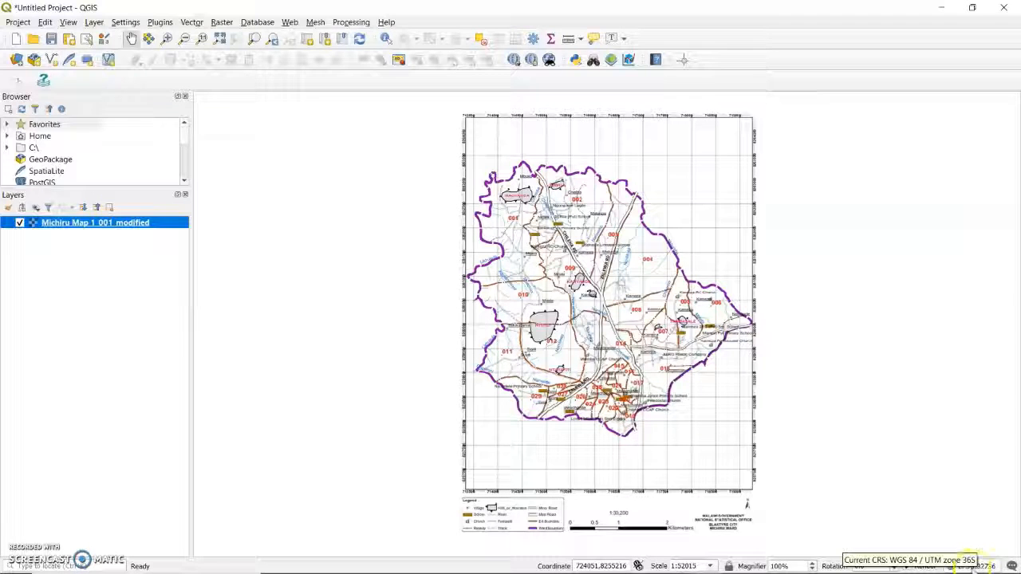
click(972, 564)
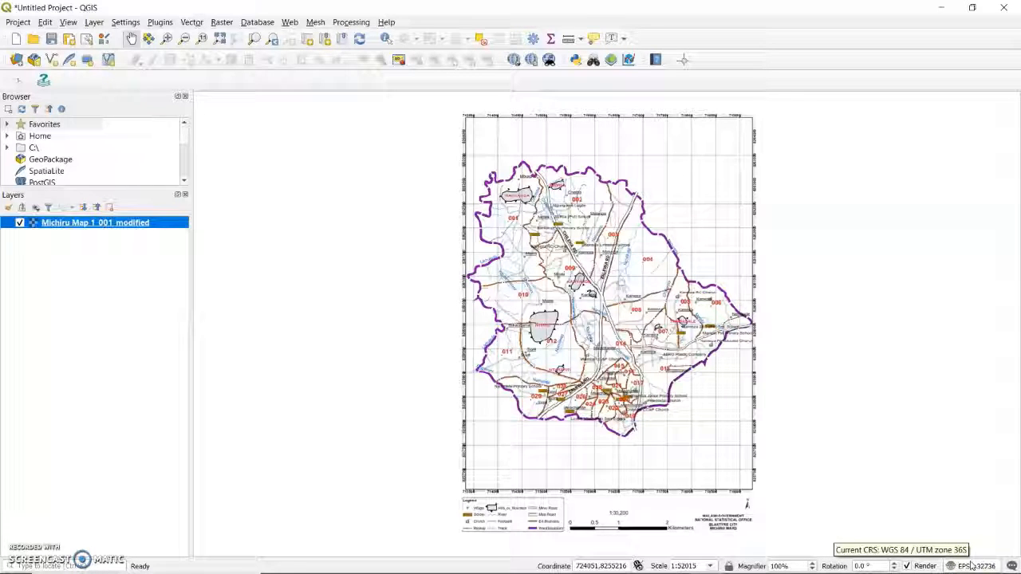
click(967, 566)
click(884, 453)
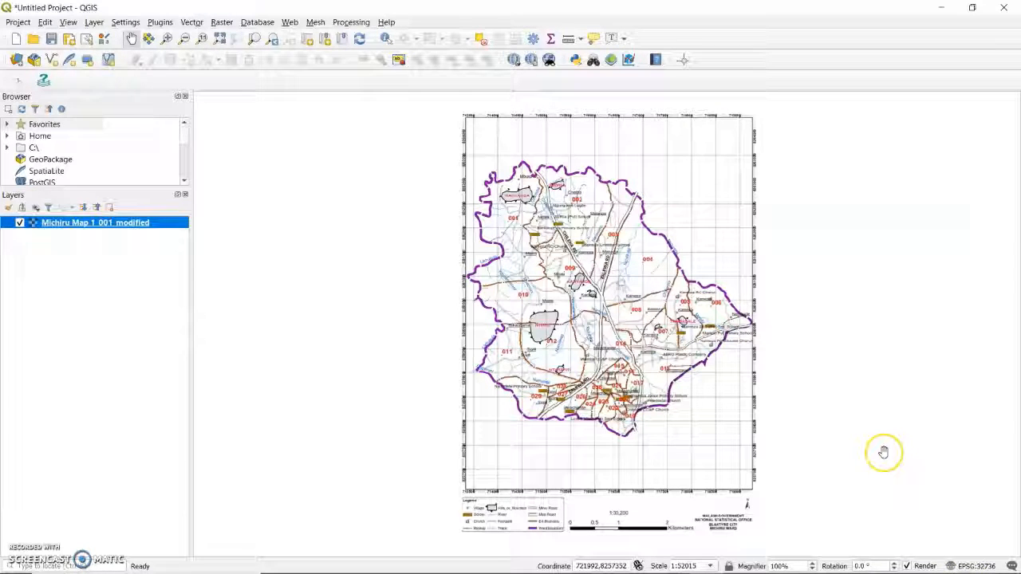
click(840, 417)
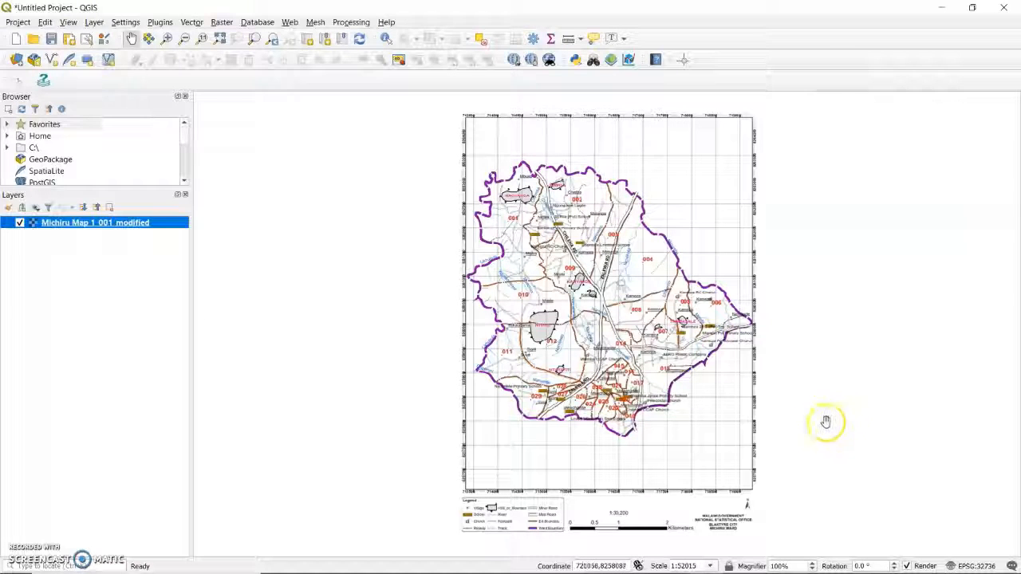
click(661, 423)
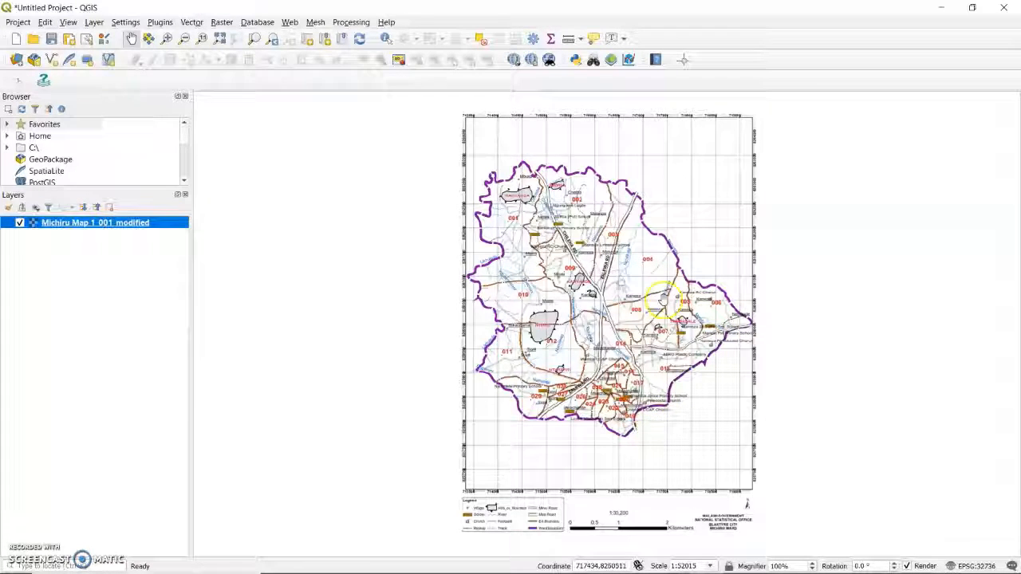
drag(650, 418, 439, 433)
drag(449, 317, 586, 323)
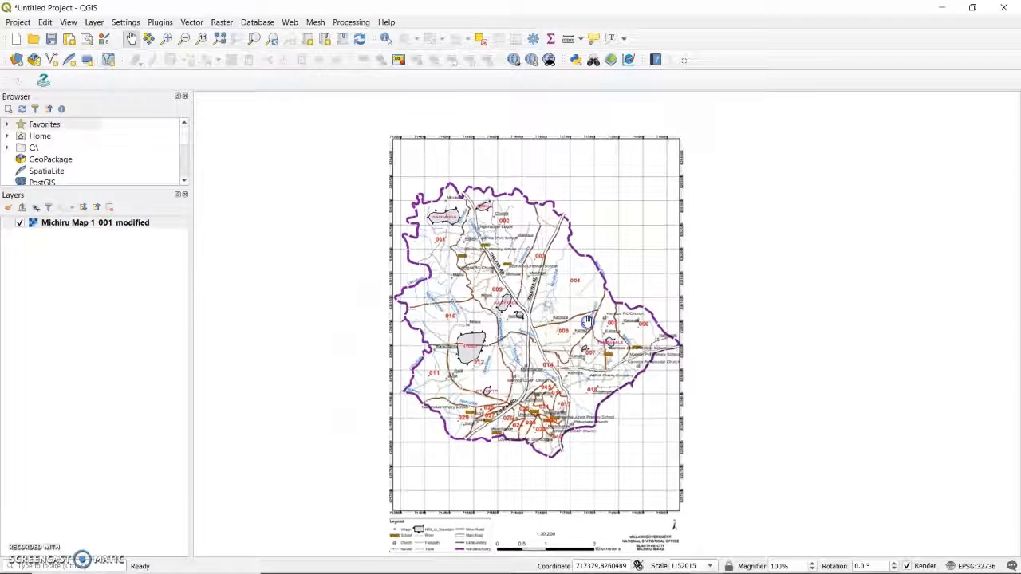
click(413, 335)
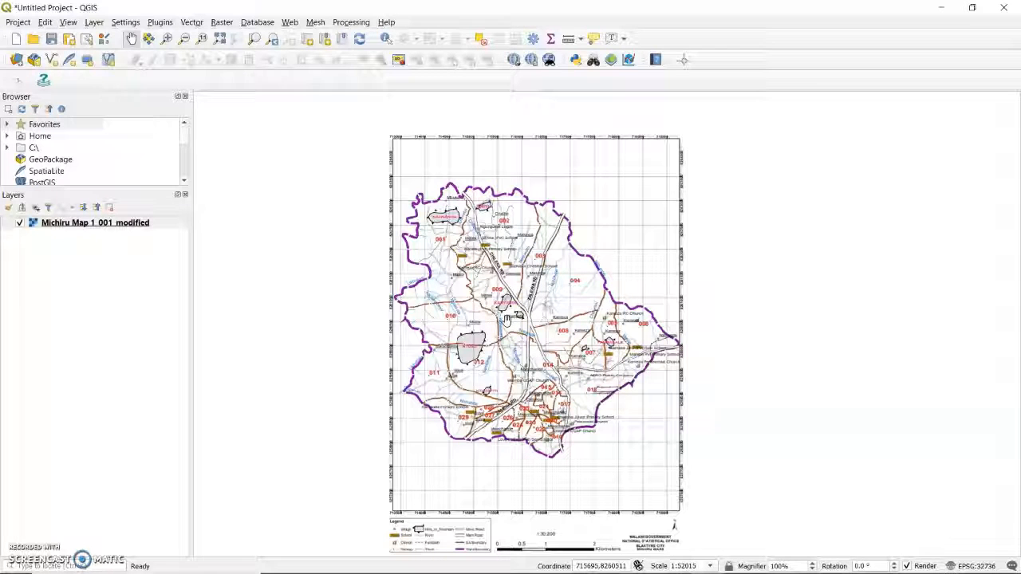
Step: Search the installed plugins for Coordinate Capture and check that it is enabled
click(159, 22)
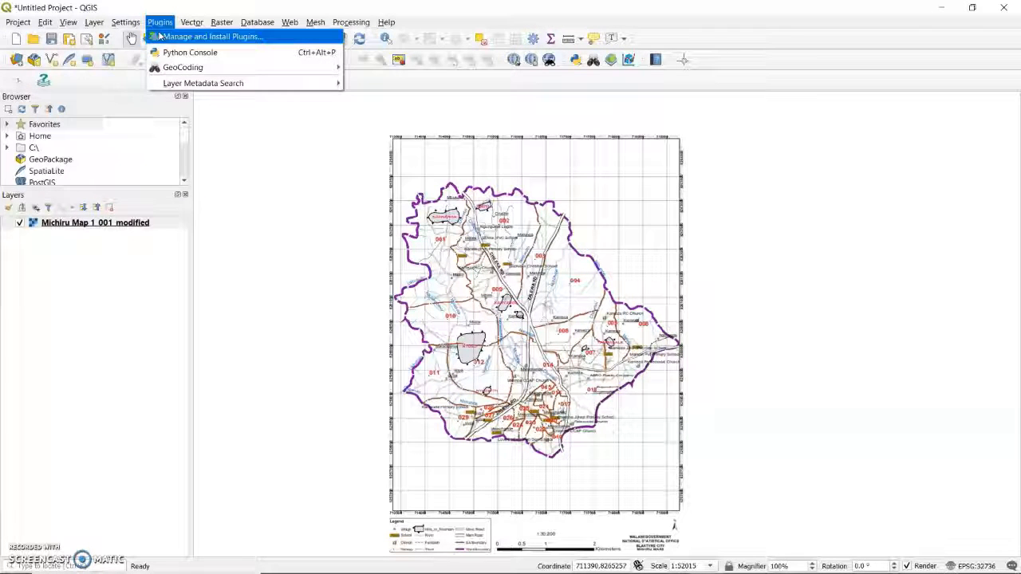
click(160, 37)
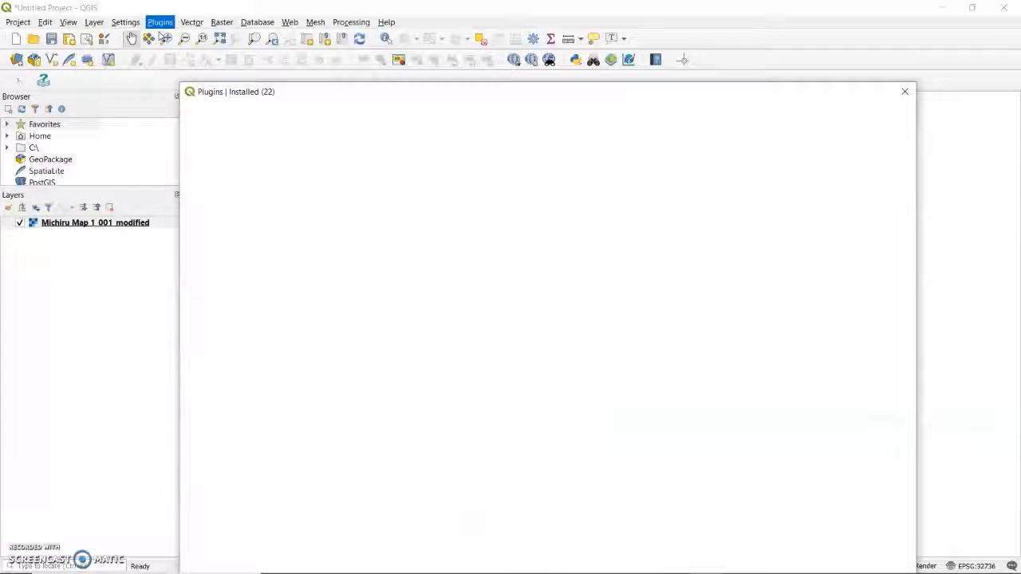
click(366, 112)
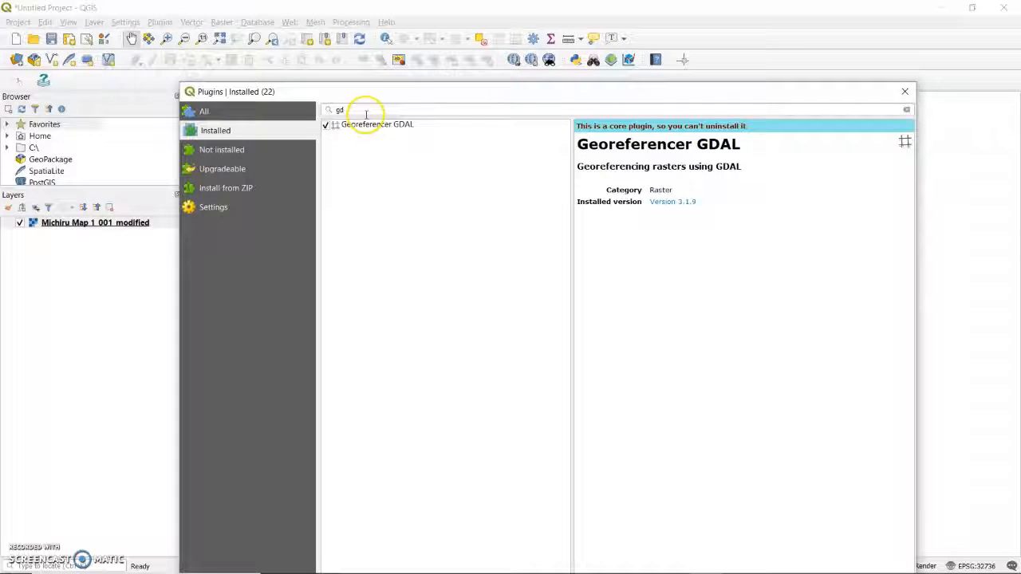
key(BackSpace)
key(BackSpace)
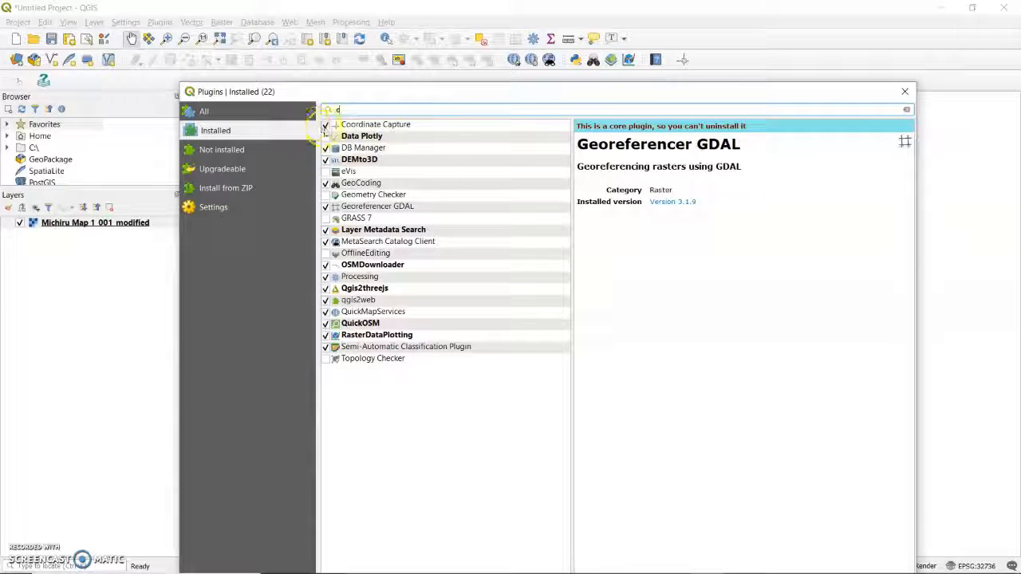
click(366, 125)
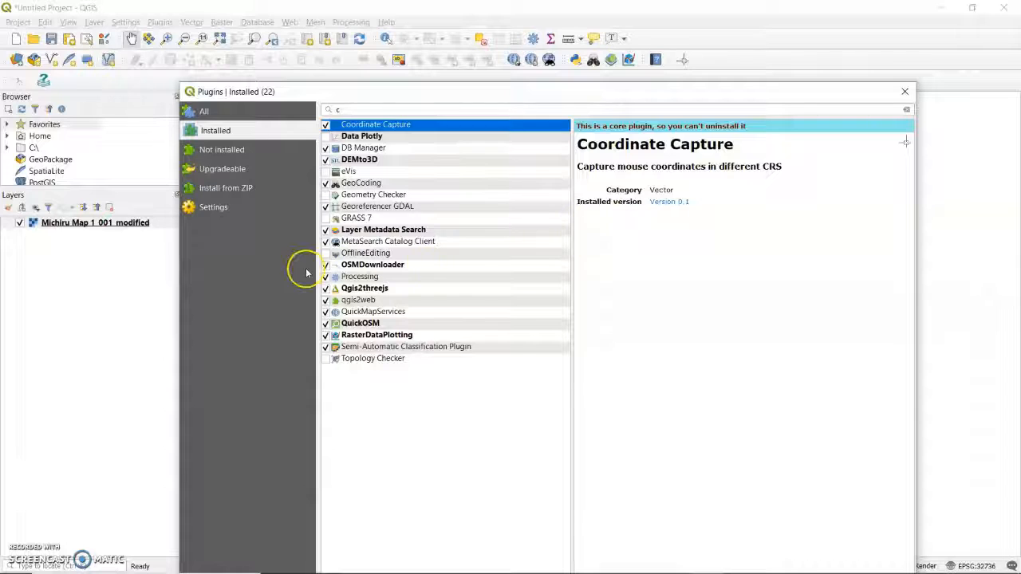
click(387, 109)
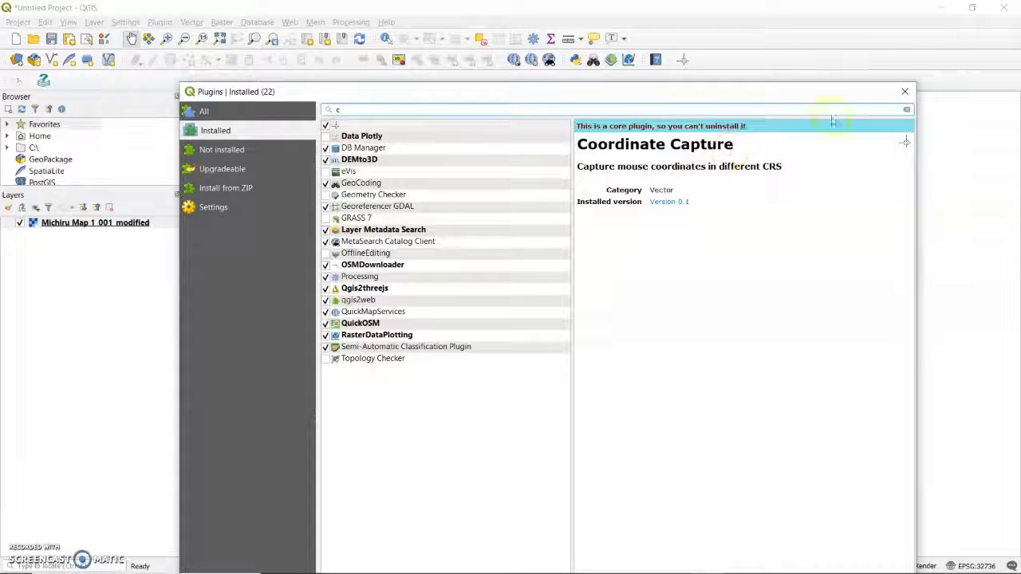
click(906, 91)
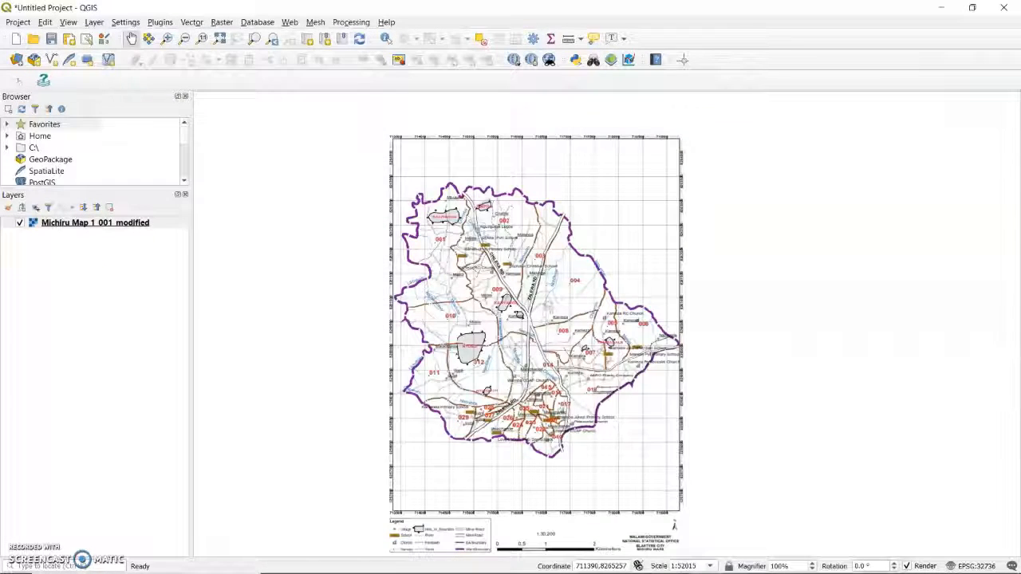
Step: Open the Coordinate Capture tool and start capturing coordinates
click(20, 272)
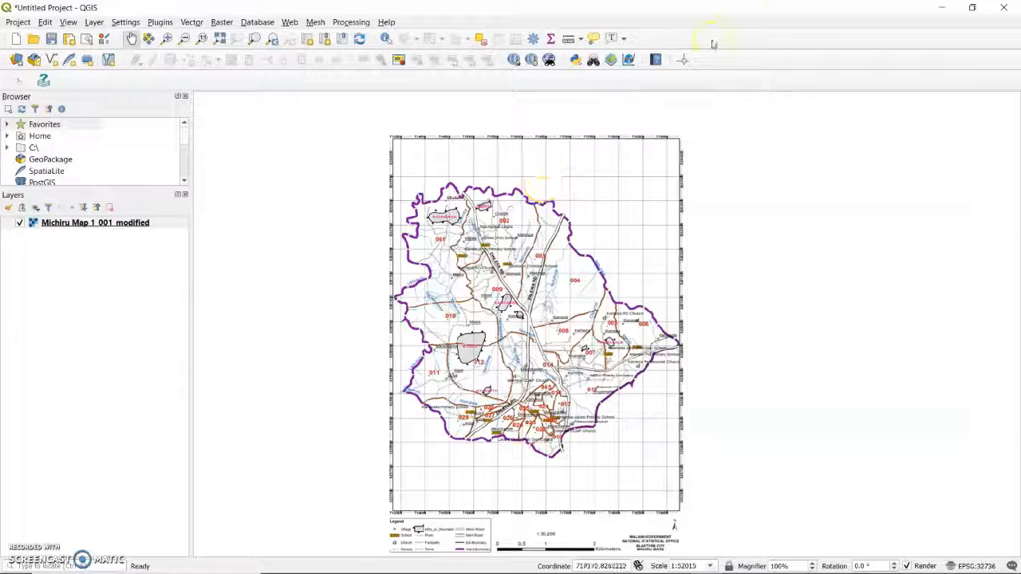
click(682, 60)
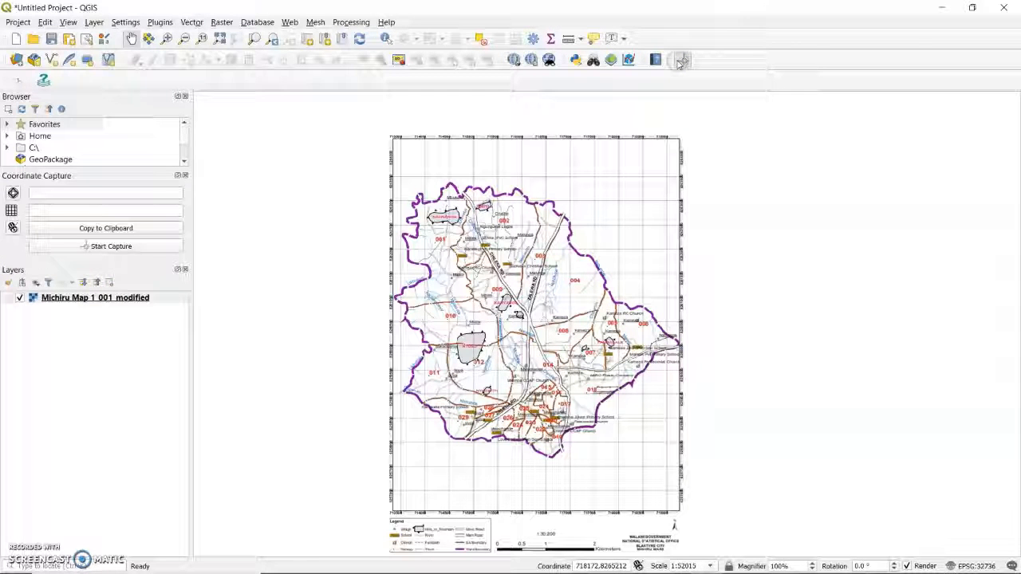
click(70, 247)
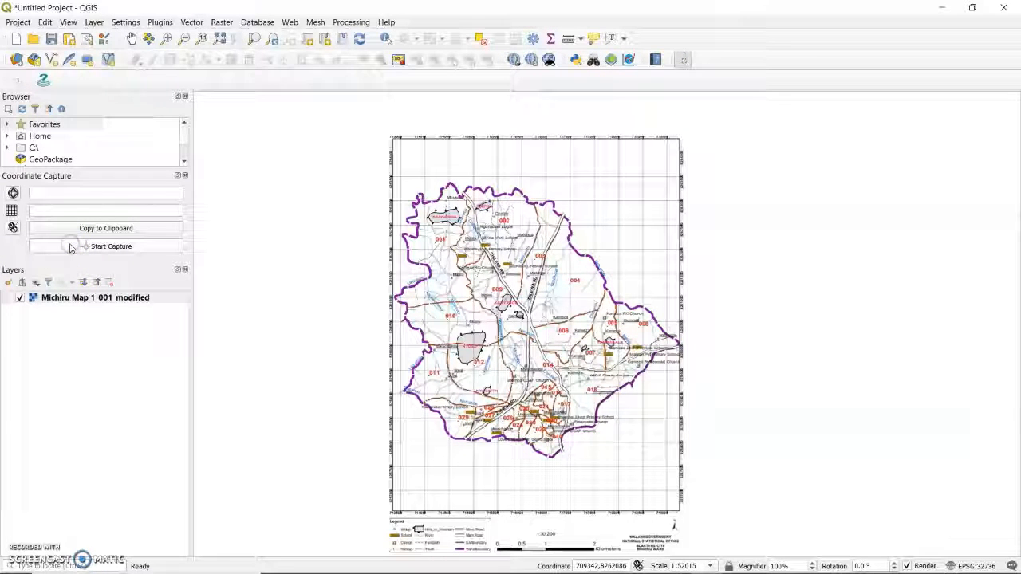
Step: Capture the coordinates of the grid intersection labelled 713500 east, 8264000 north near the Michiru map's upper-left corner
scroll(408, 184, up, 2)
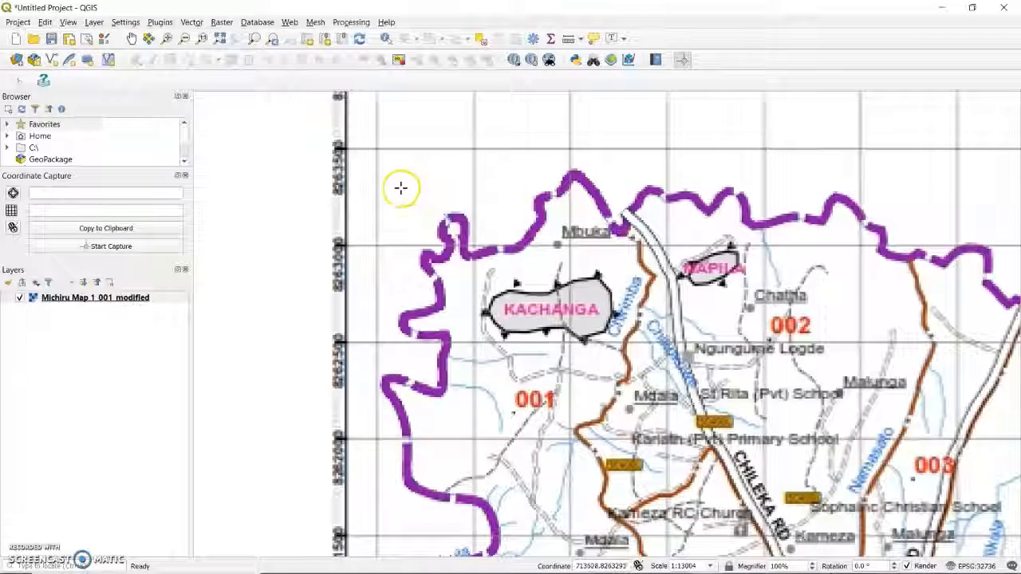
scroll(400, 188, up, 3)
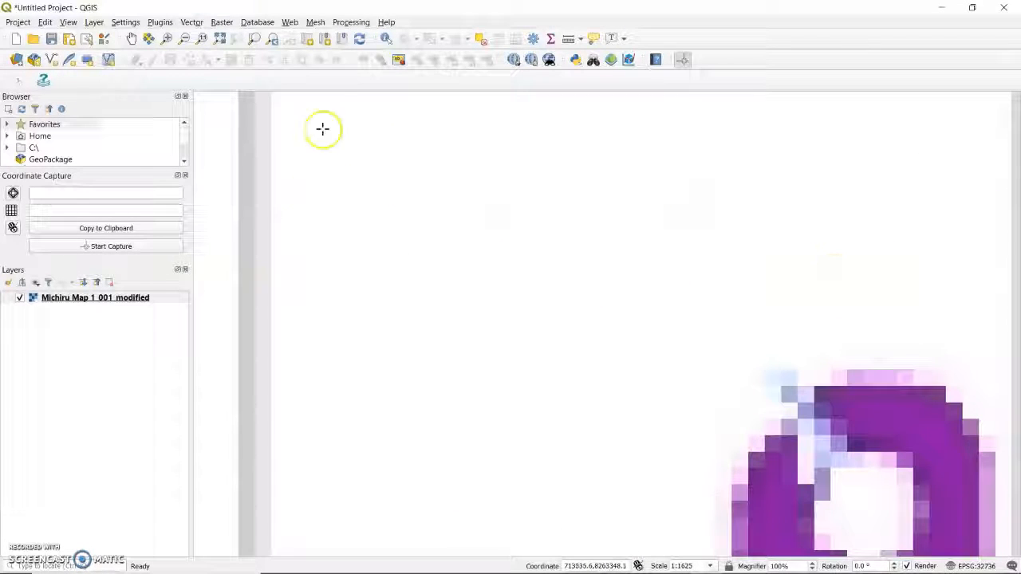
click(132, 38)
drag(337, 104, 472, 311)
drag(422, 182, 471, 465)
drag(411, 265, 480, 398)
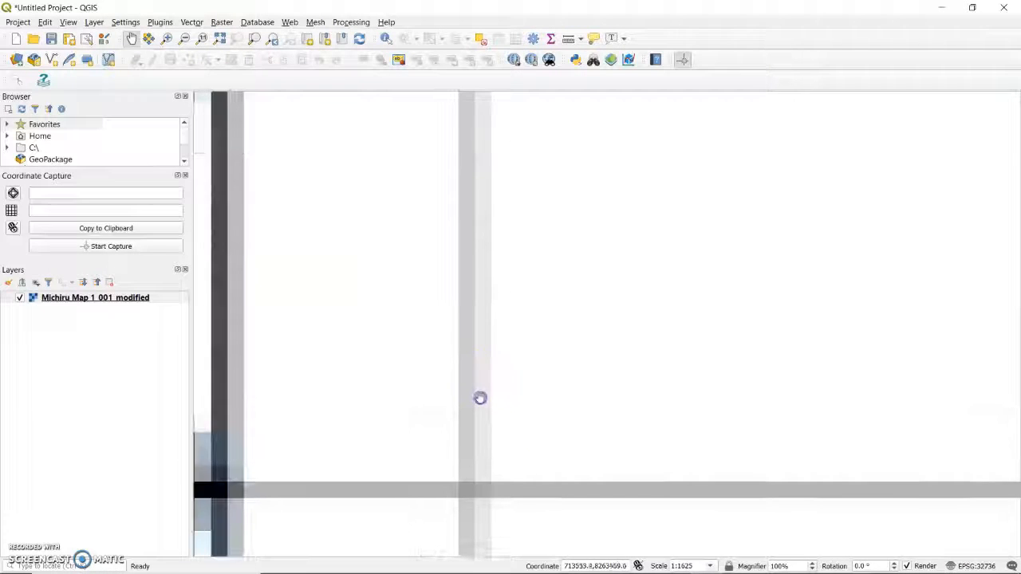
scroll(480, 398, down, 3)
scroll(475, 299, up, 1)
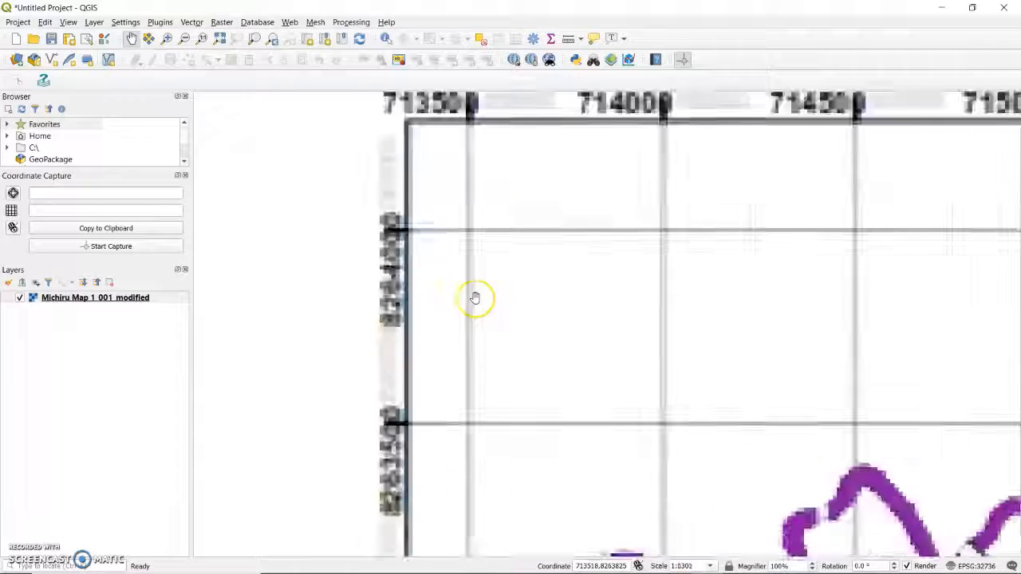
scroll(475, 298, up, 3)
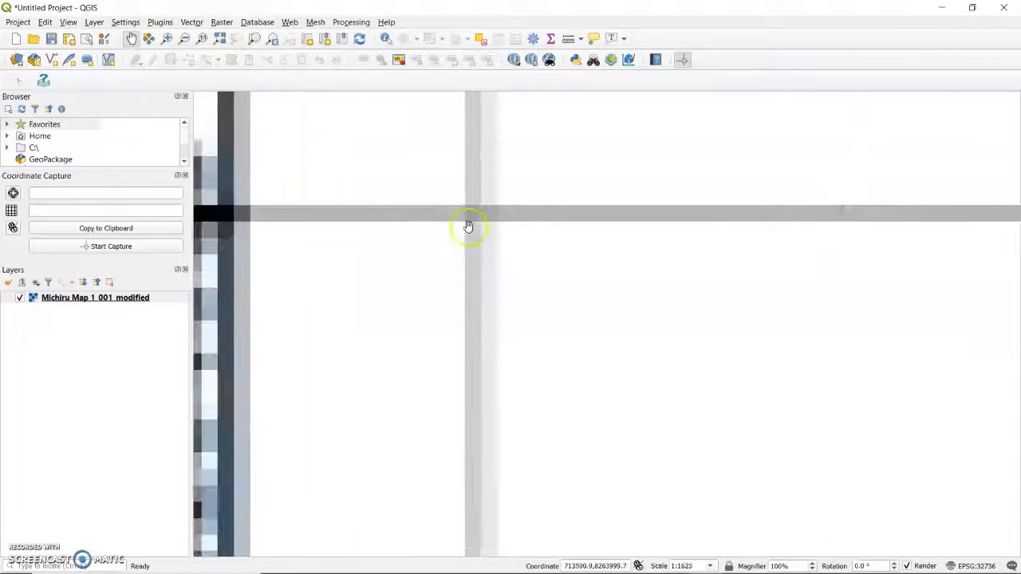
drag(468, 226, 470, 282)
scroll(470, 303, up, 1)
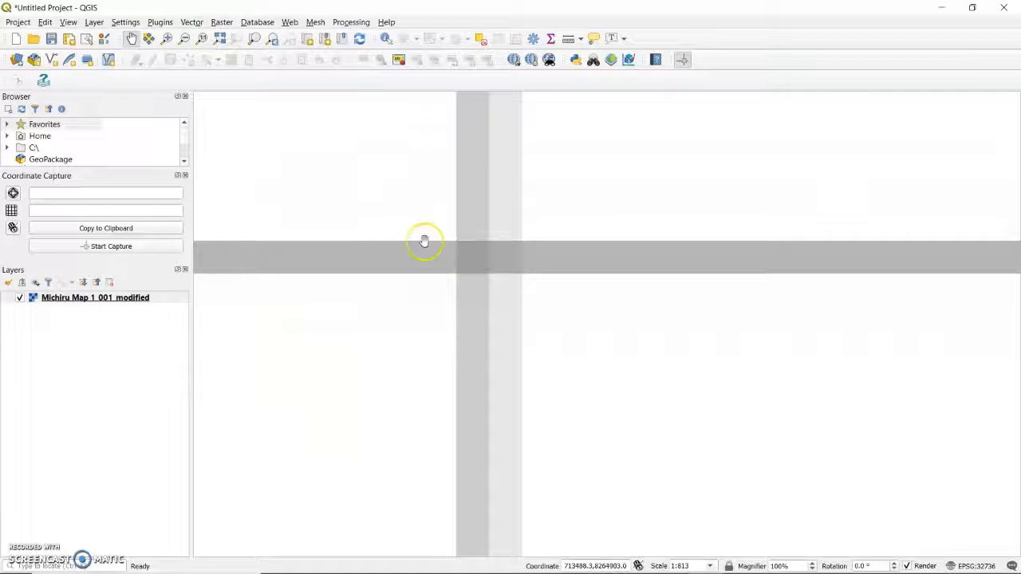
click(76, 245)
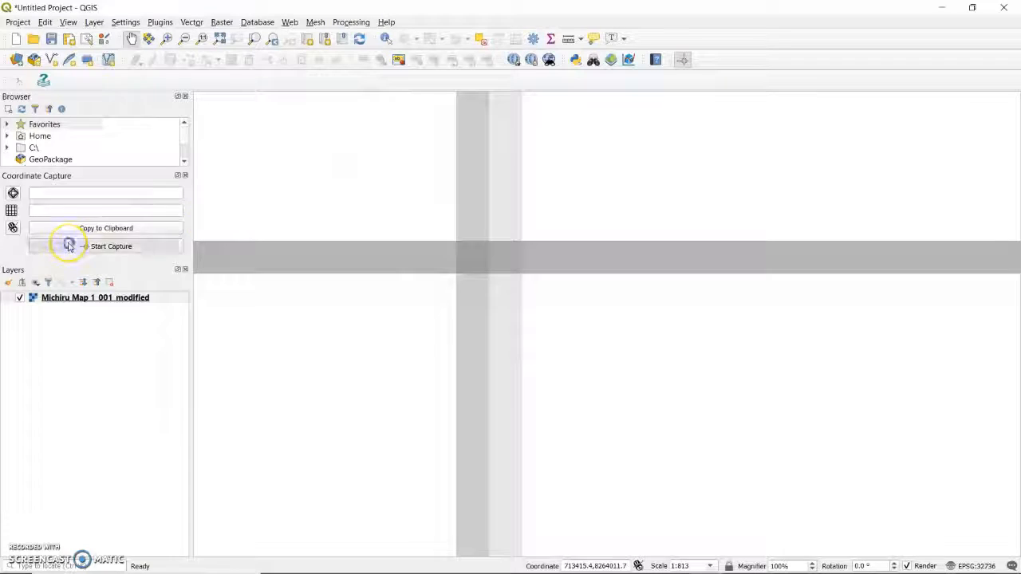
click(470, 260)
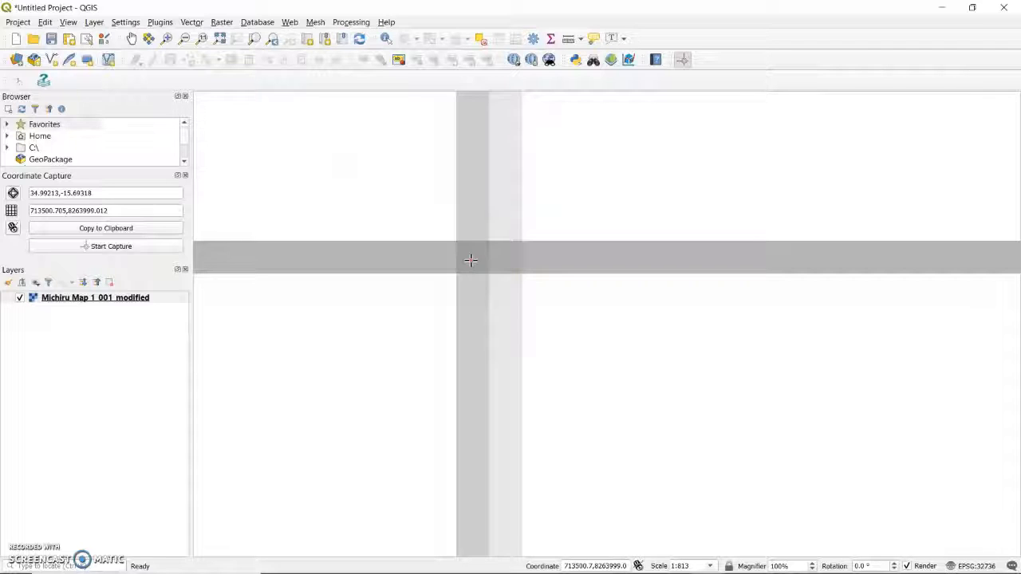
Step: Examine the captured geographic and map-canvas coordinates and compare them with the grid labels along the Michiru map's edge
click(102, 194)
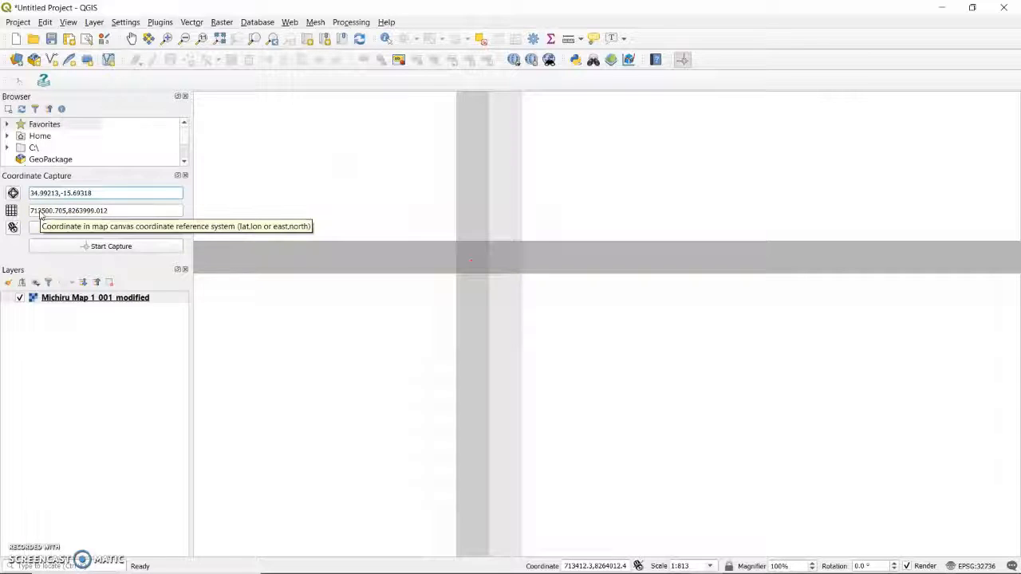
click(43, 214)
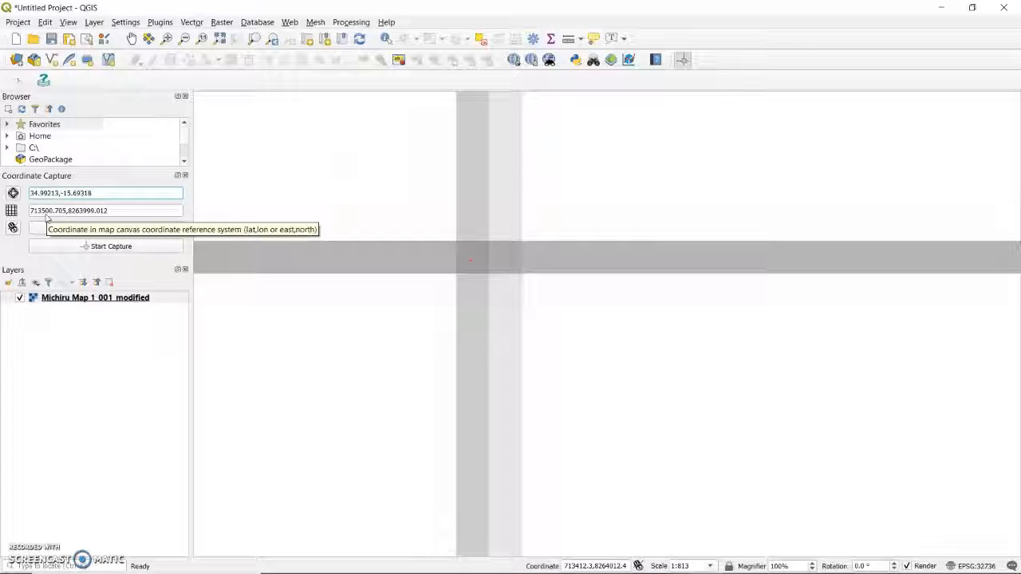
click(75, 210)
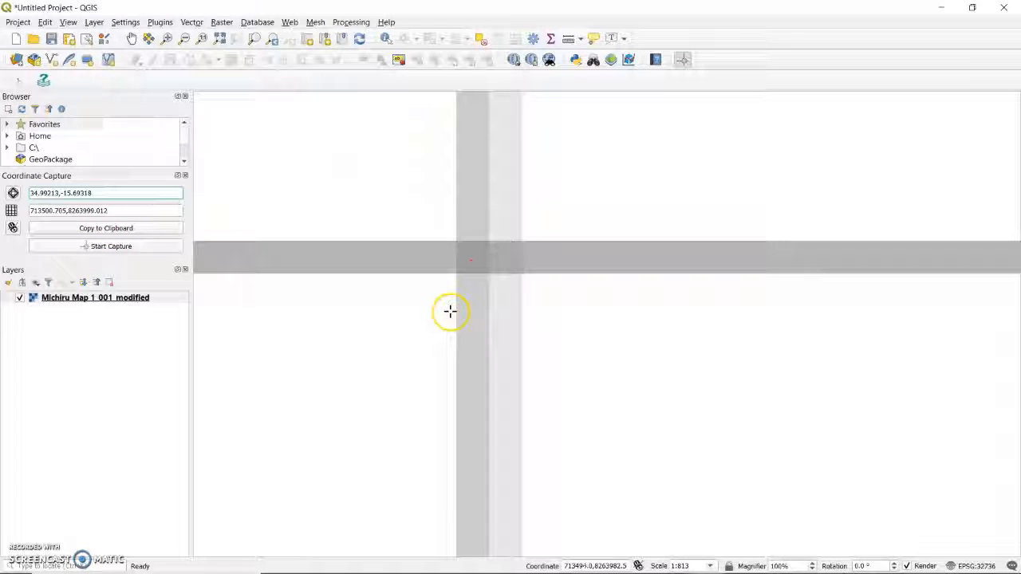
scroll(451, 310, down, 4)
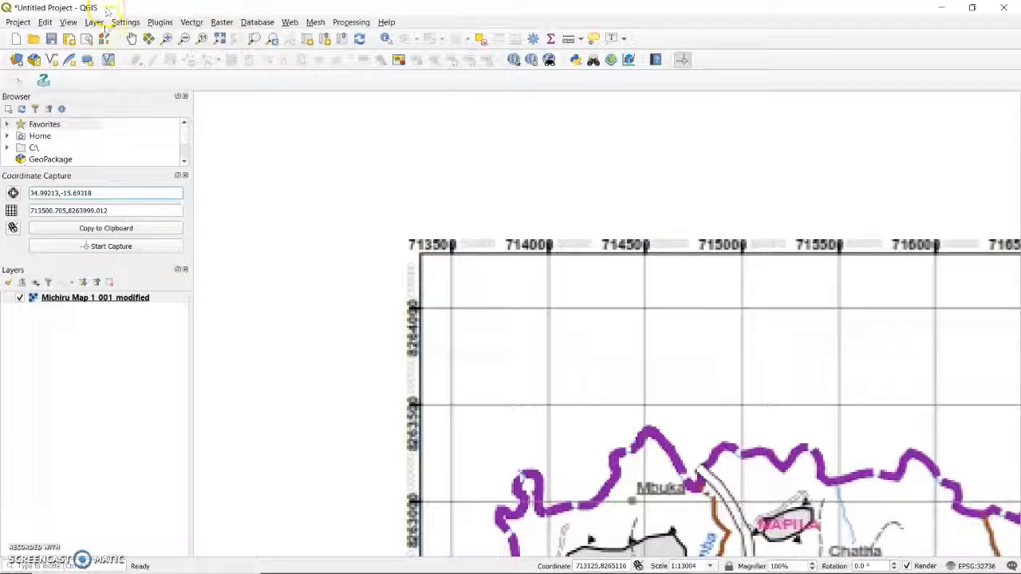
click(133, 40)
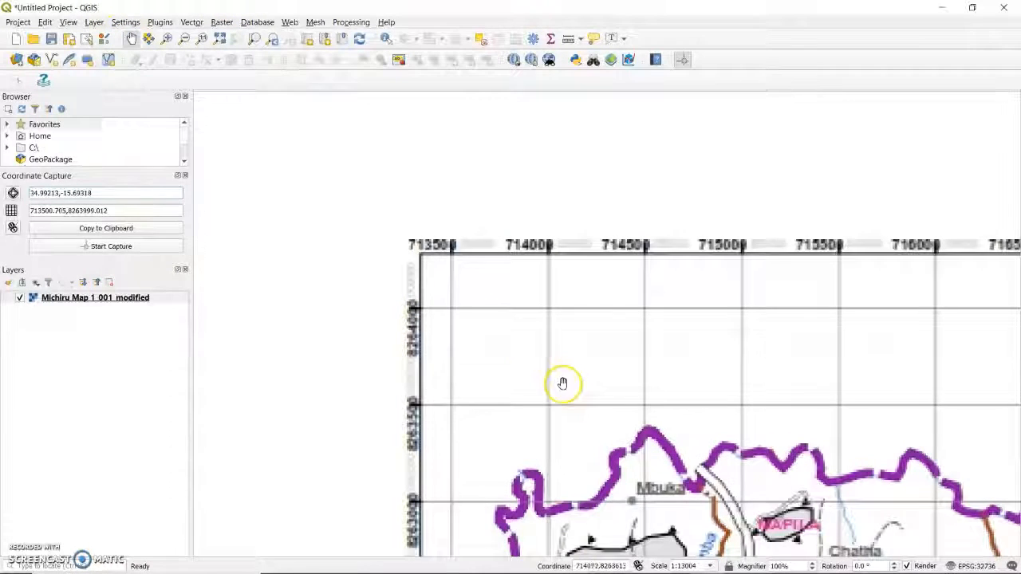
drag(563, 383, 351, 241)
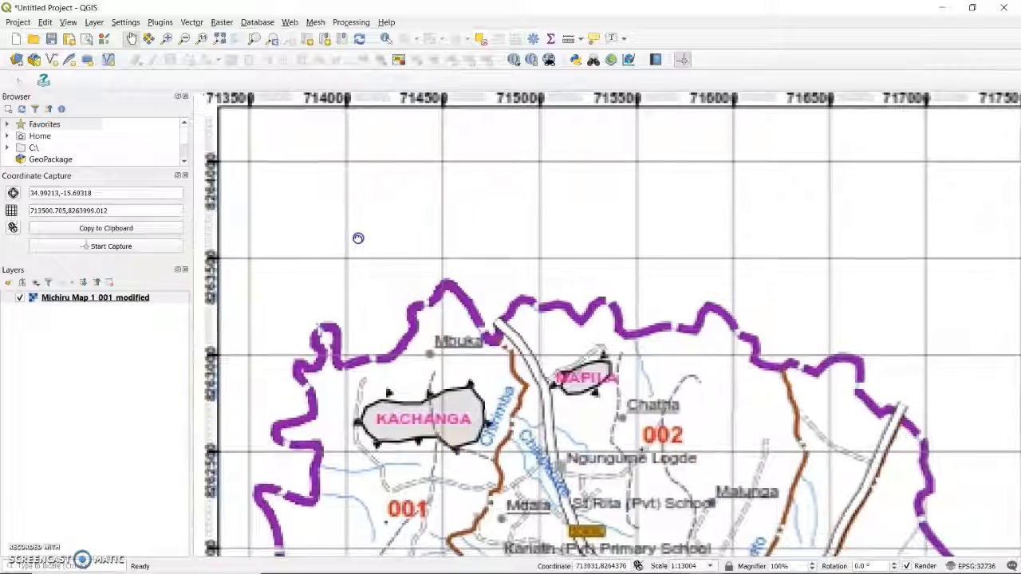
scroll(530, 306, down, 1)
drag(557, 374, 484, 287)
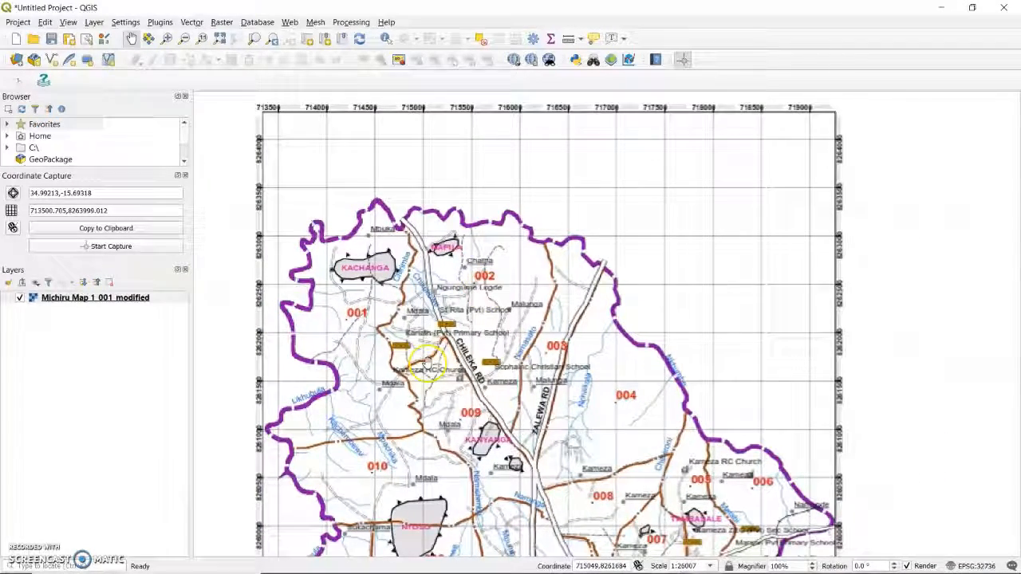
Step: Search the installed plugins for "qu" and check that QuickMapServices is enabled
click(169, 24)
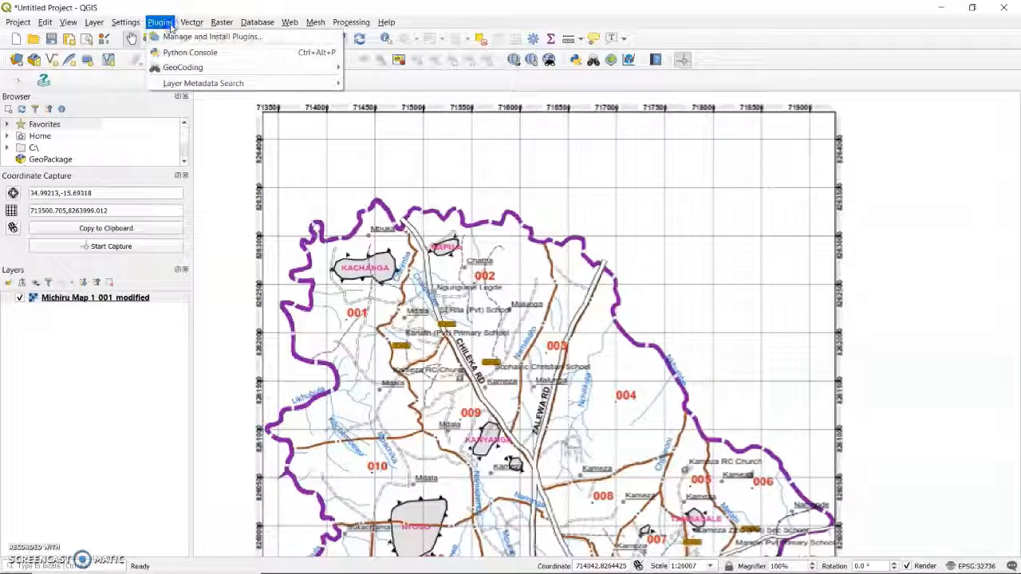
click(163, 37)
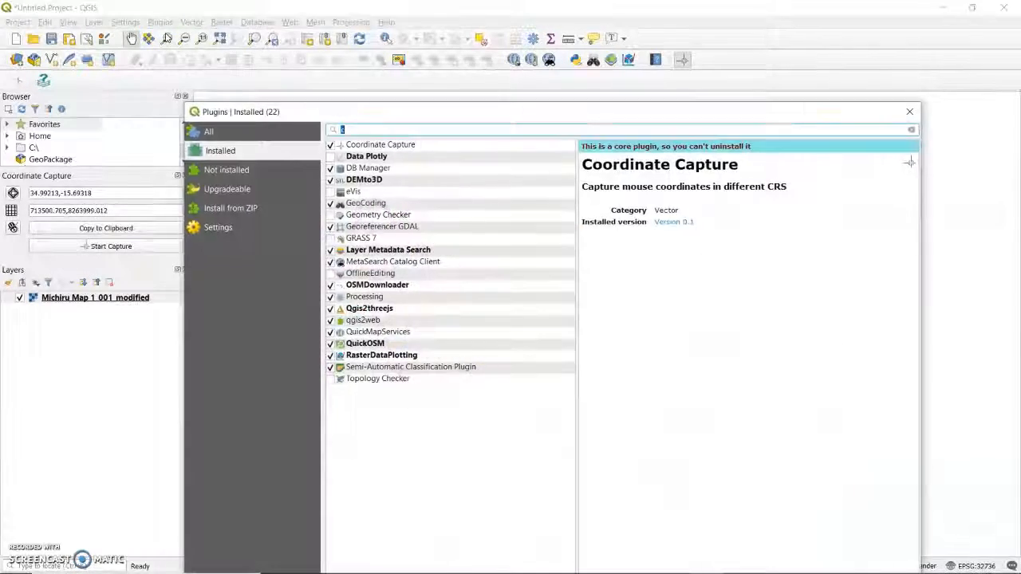
click(369, 129)
text(c)
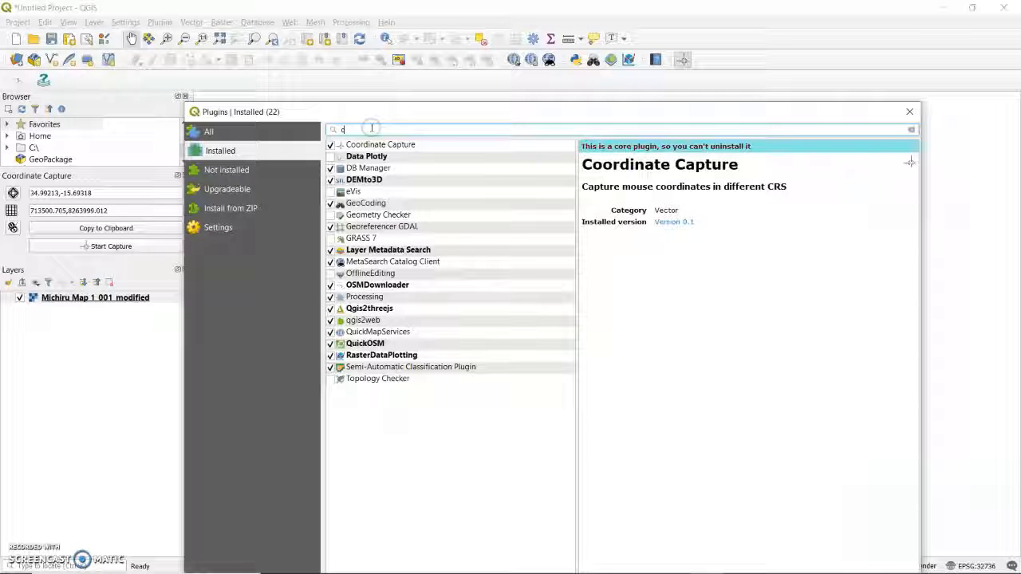
key(BackSpace)
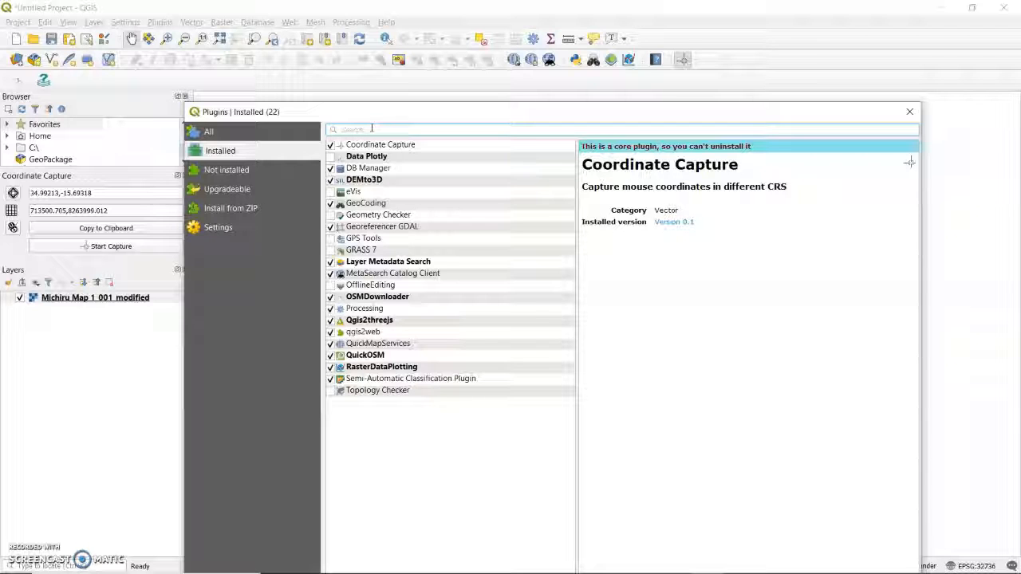
text(qu)
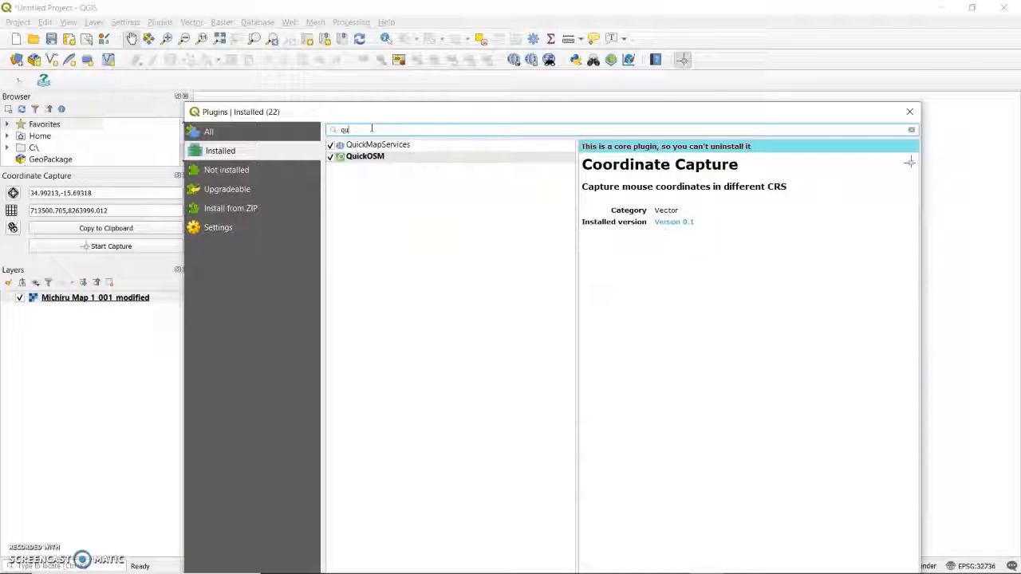
click(364, 156)
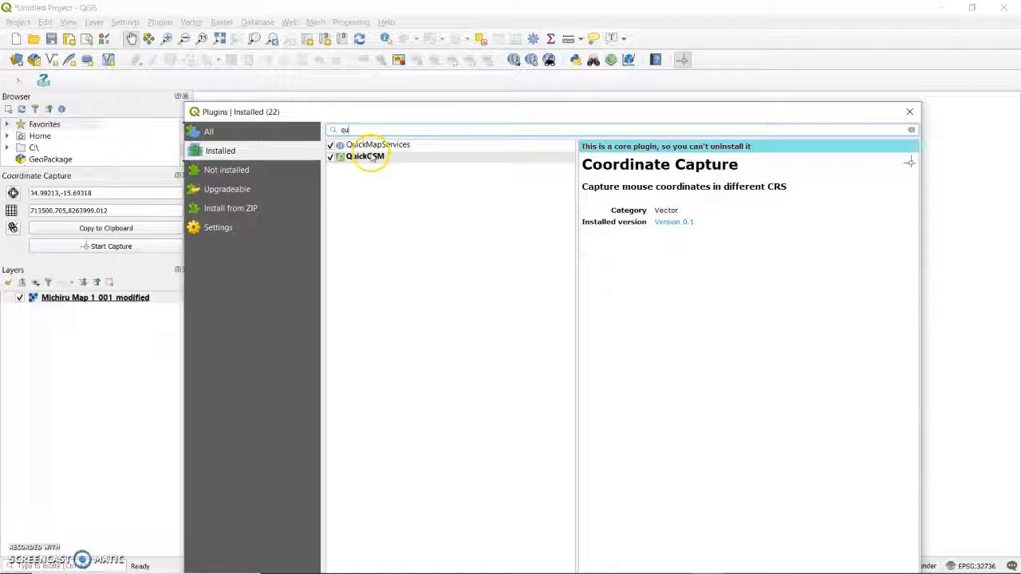
click(375, 145)
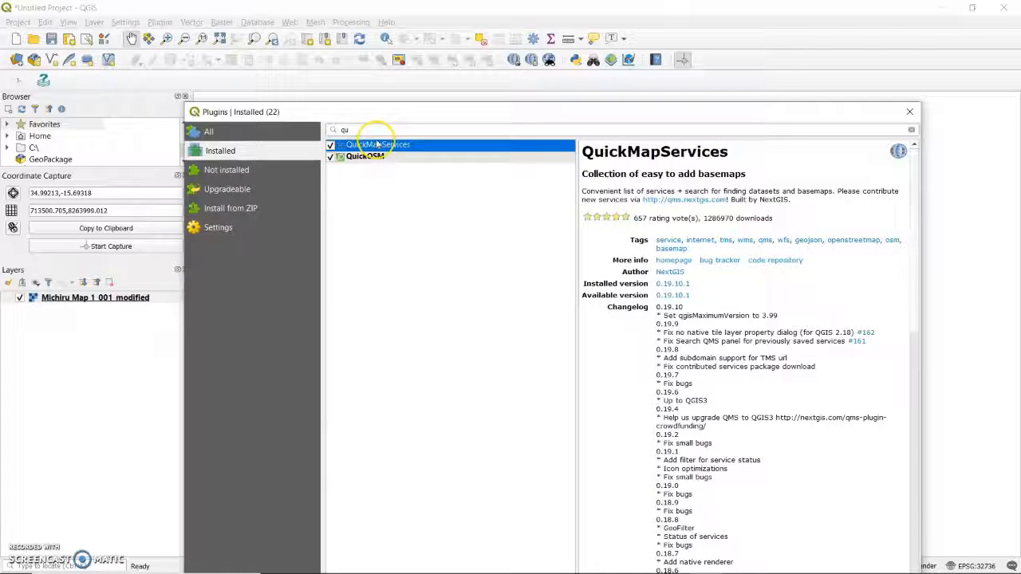
scroll(843, 335, down, 20)
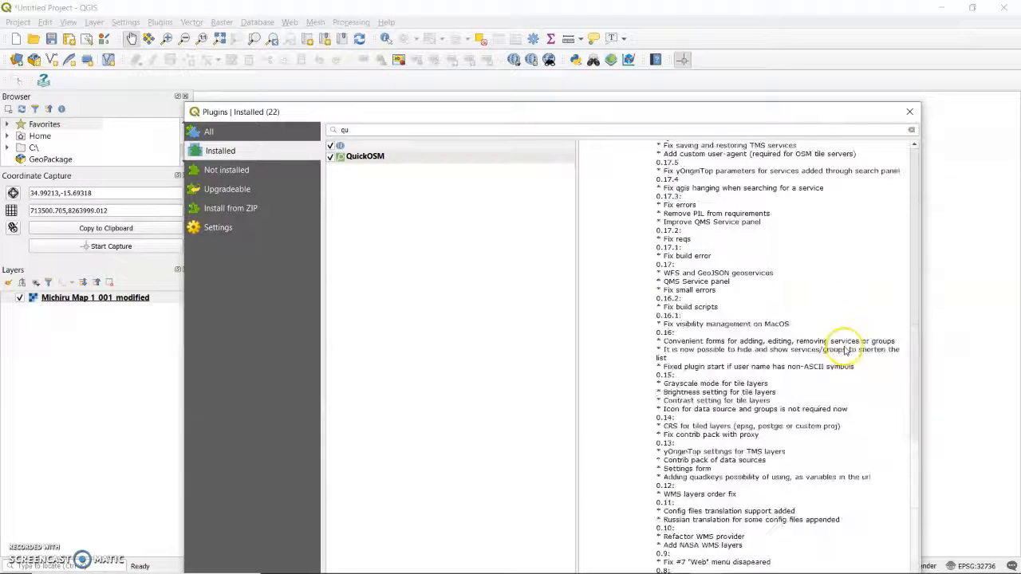
drag(756, 112, 718, 10)
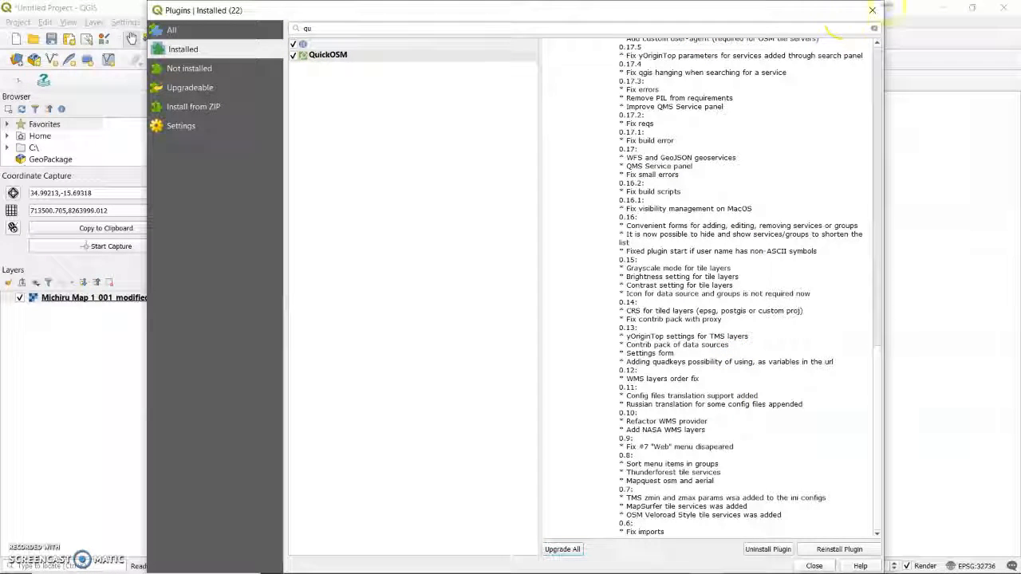
click(879, 14)
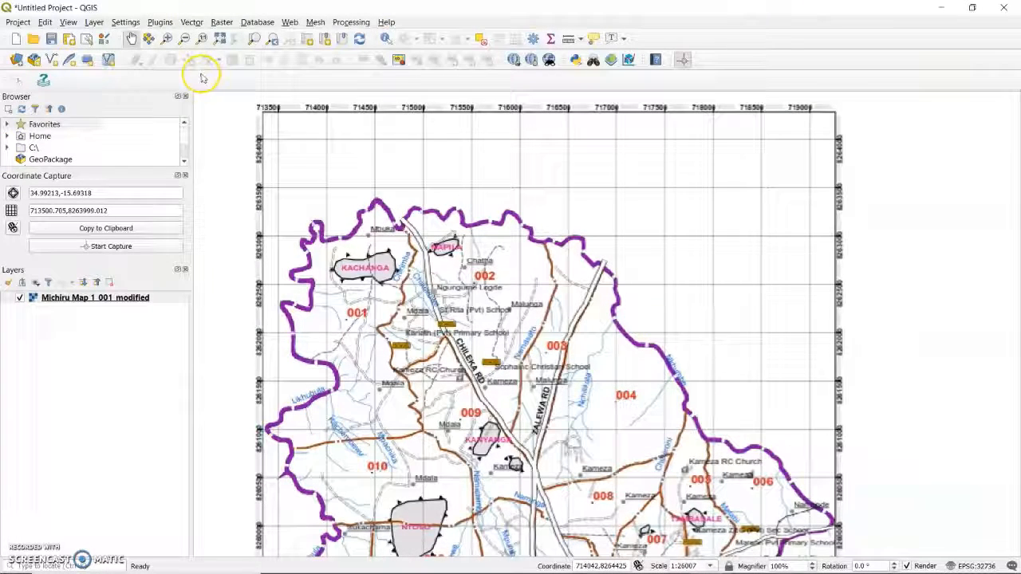
Step: Add the OSM Standard basemap from QuickMapServices to the project
click(288, 23)
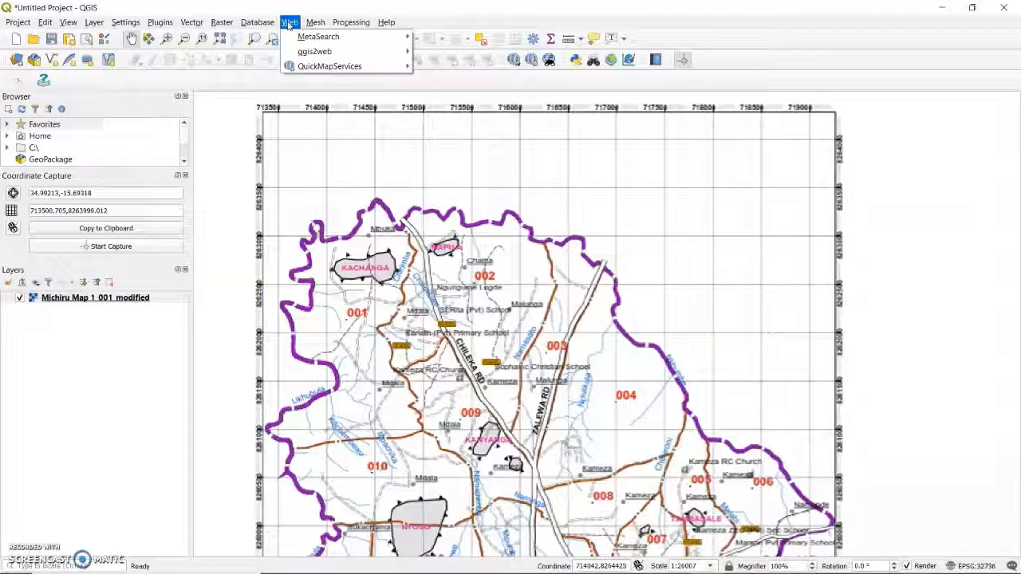
mouse_move(294, 67)
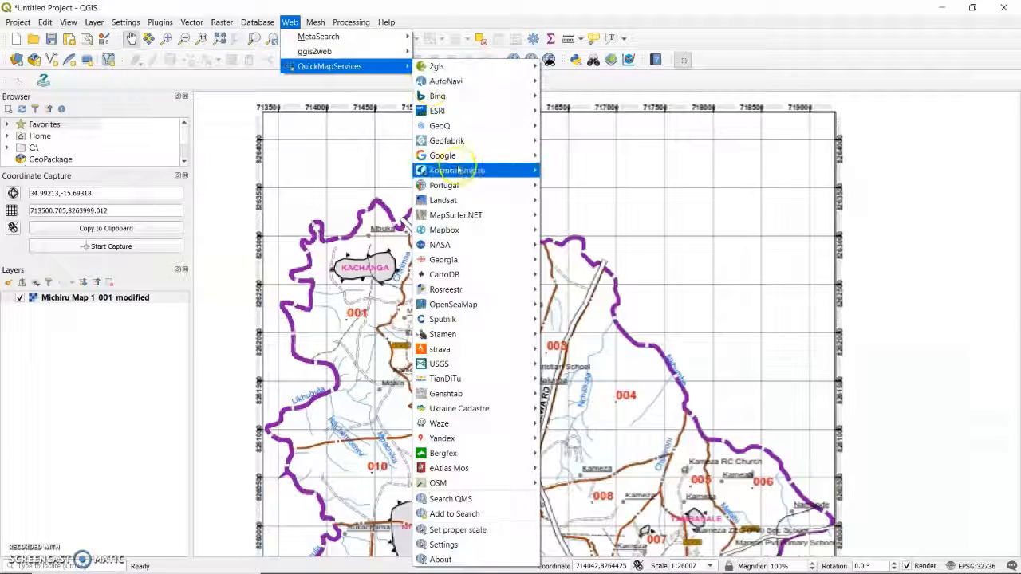
mouse_move(469, 215)
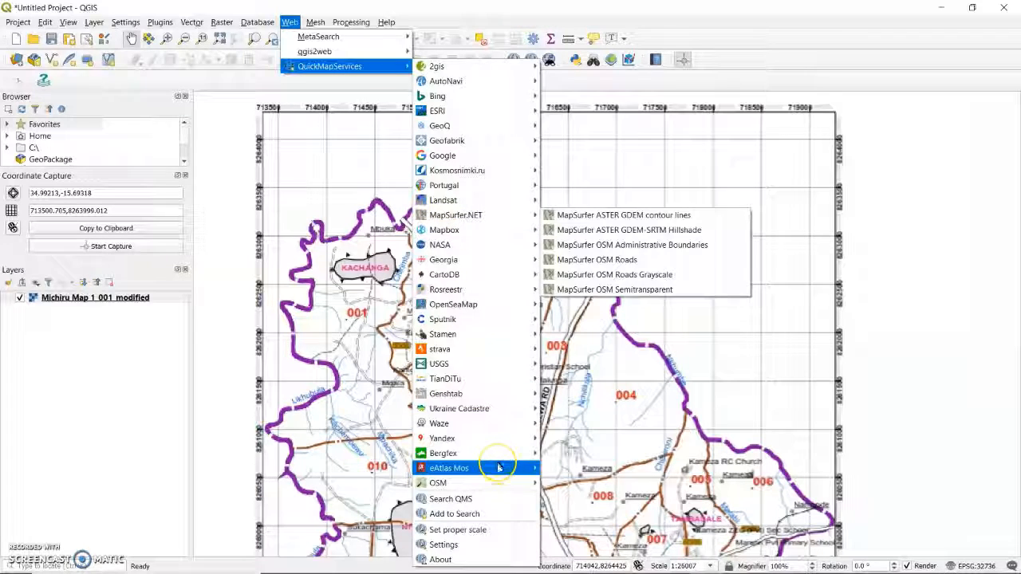
mouse_move(501, 484)
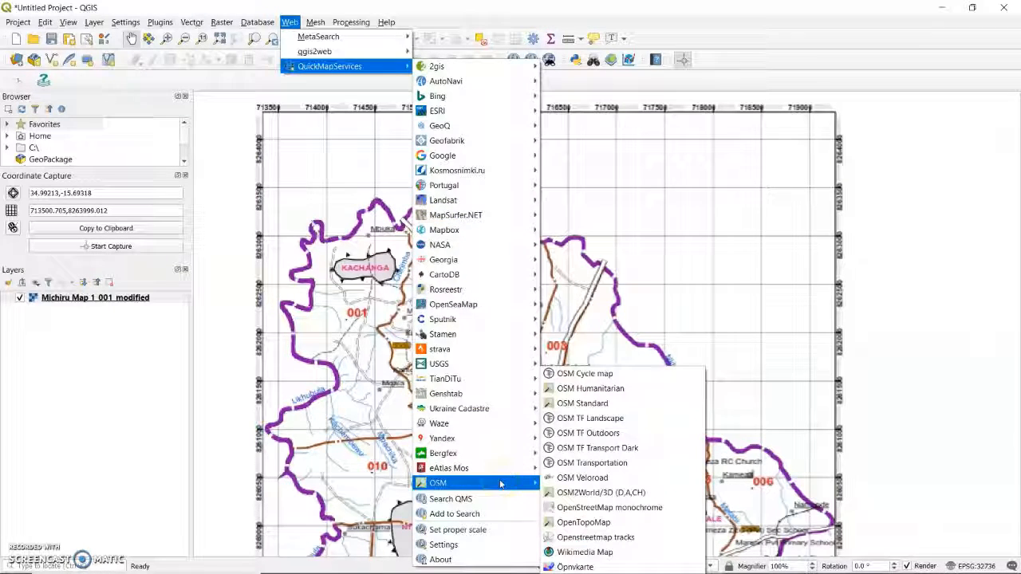
click(578, 405)
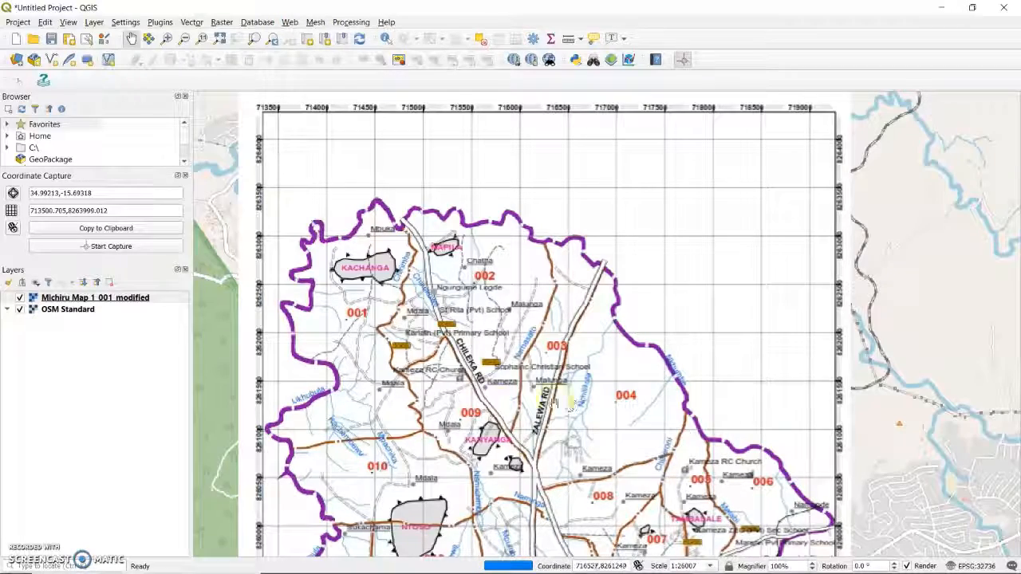
Step: Hide the Michiru Map 1_001_modified layer to examine the OSM Standard roads in the same area, and show it again
drag(486, 296, 567, 286)
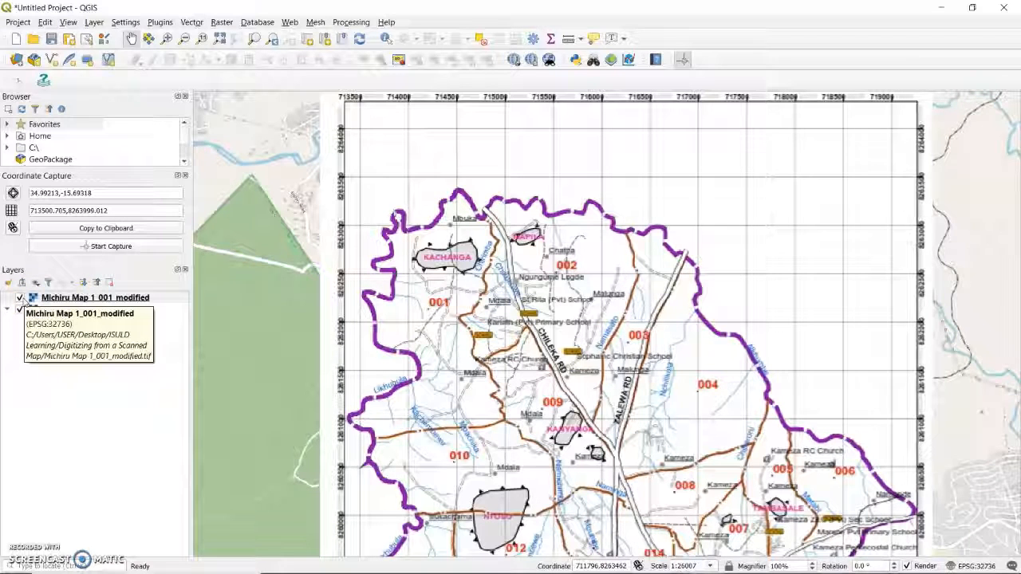
click(18, 306)
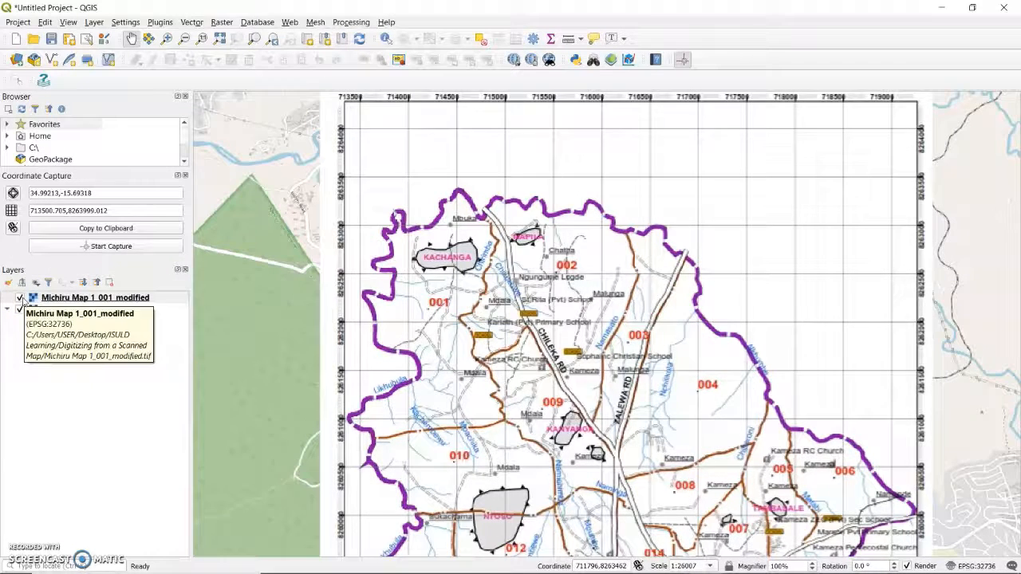
click(20, 298)
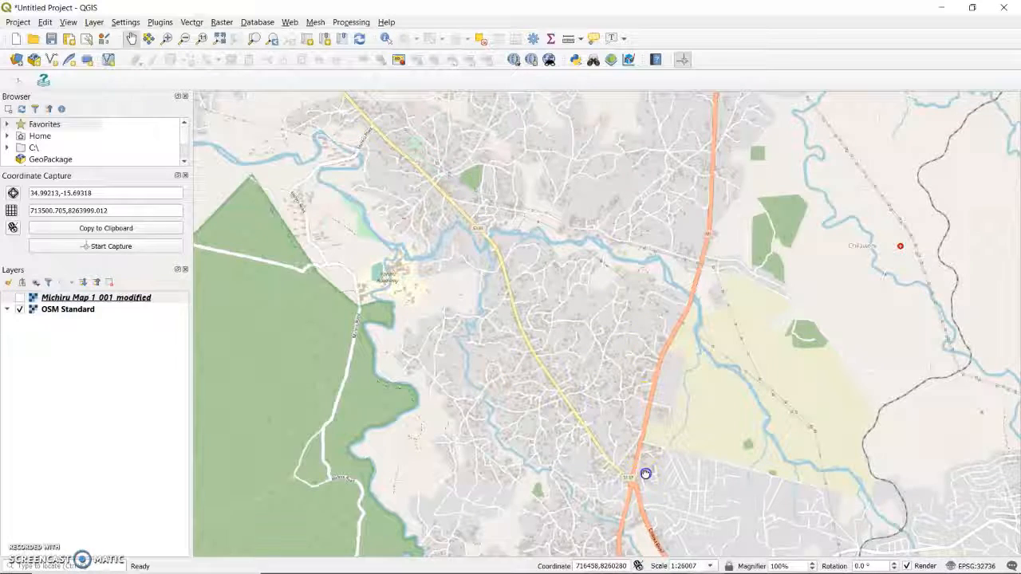
drag(645, 474, 627, 351)
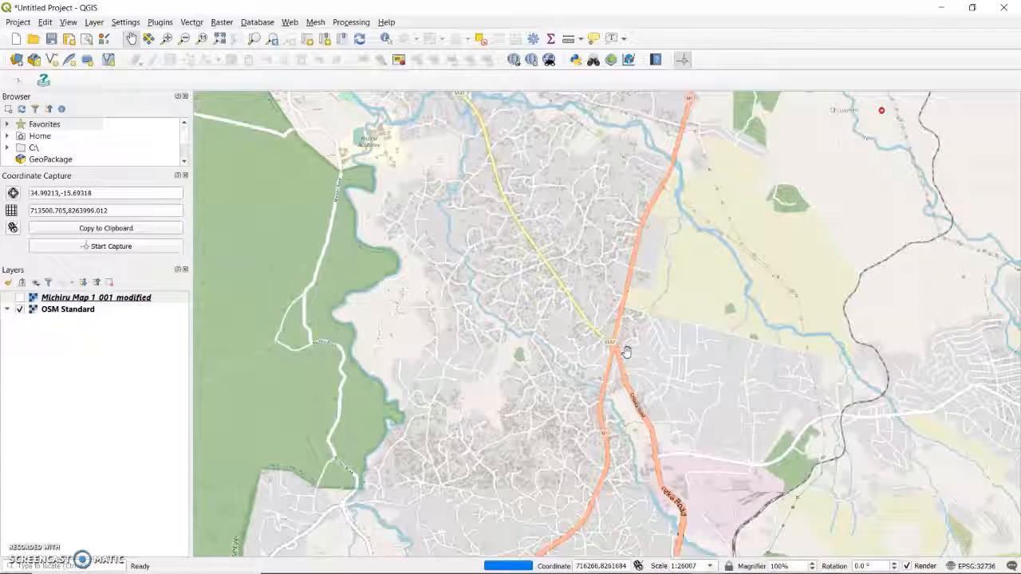
click(19, 297)
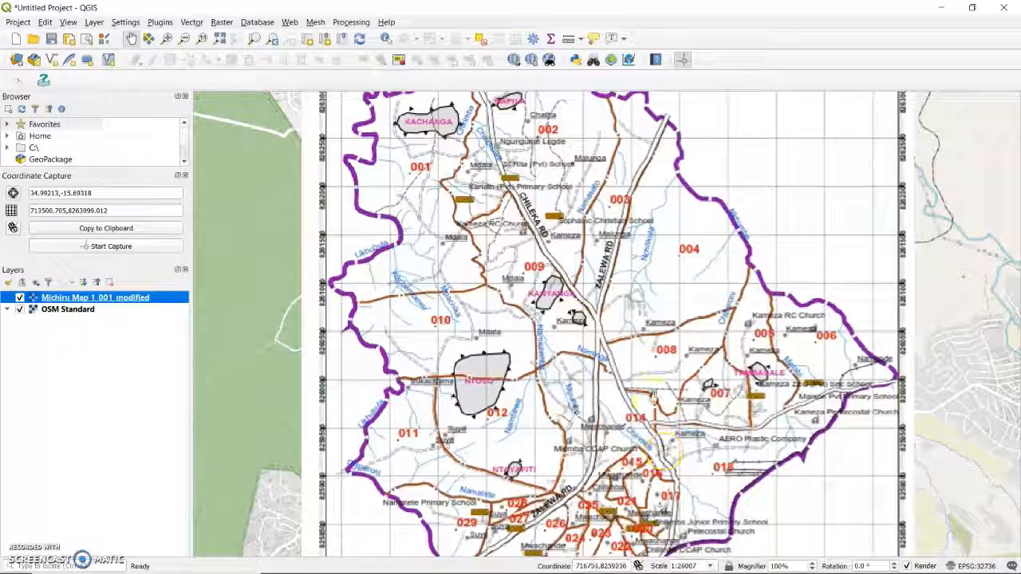
Step: Compare the roundabout junction on the OSM basemap with the scanned map by hiding and redisplaying the Michiru layer
click(19, 298)
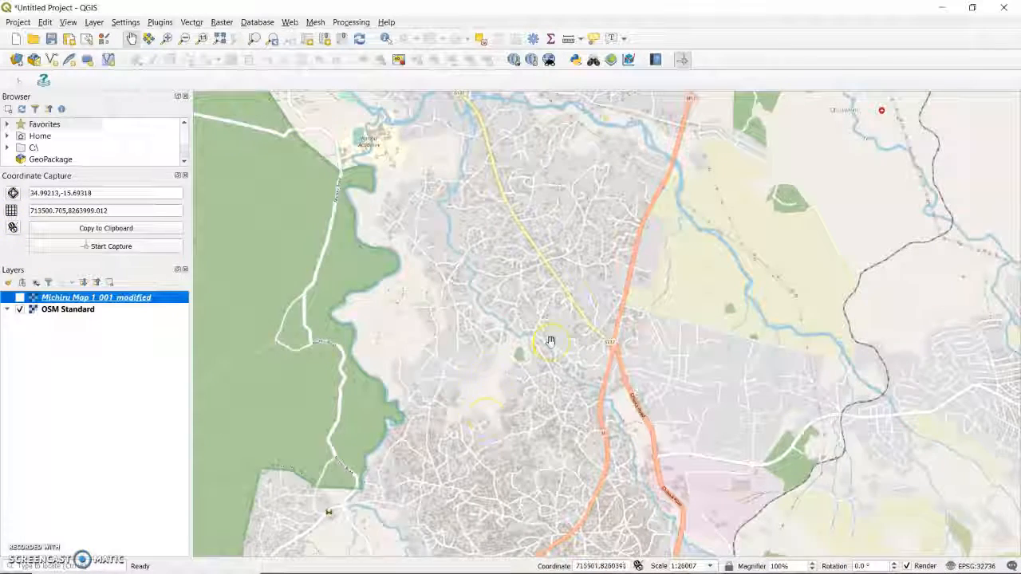
scroll(550, 341, up, 3)
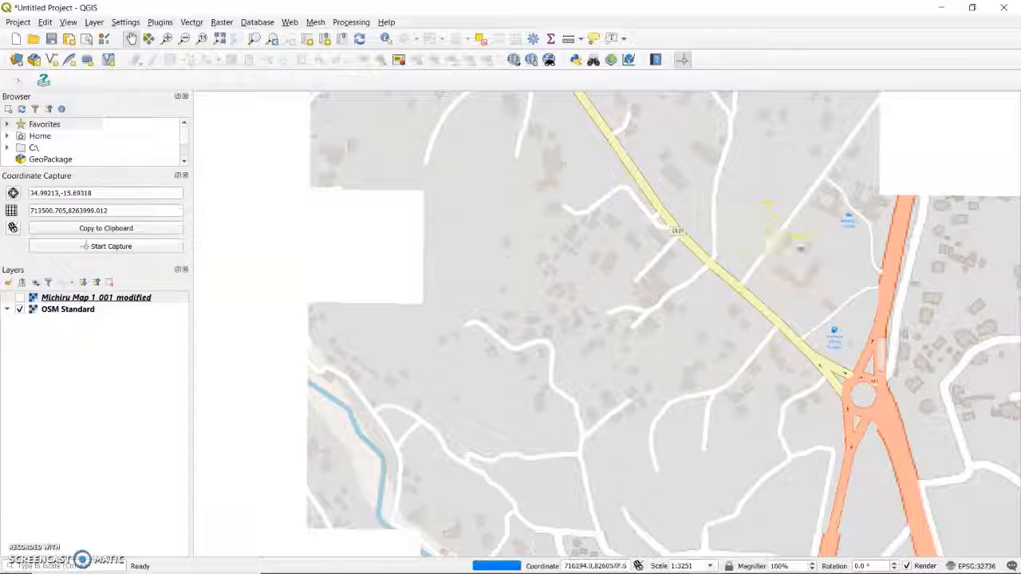
drag(814, 255, 743, 274)
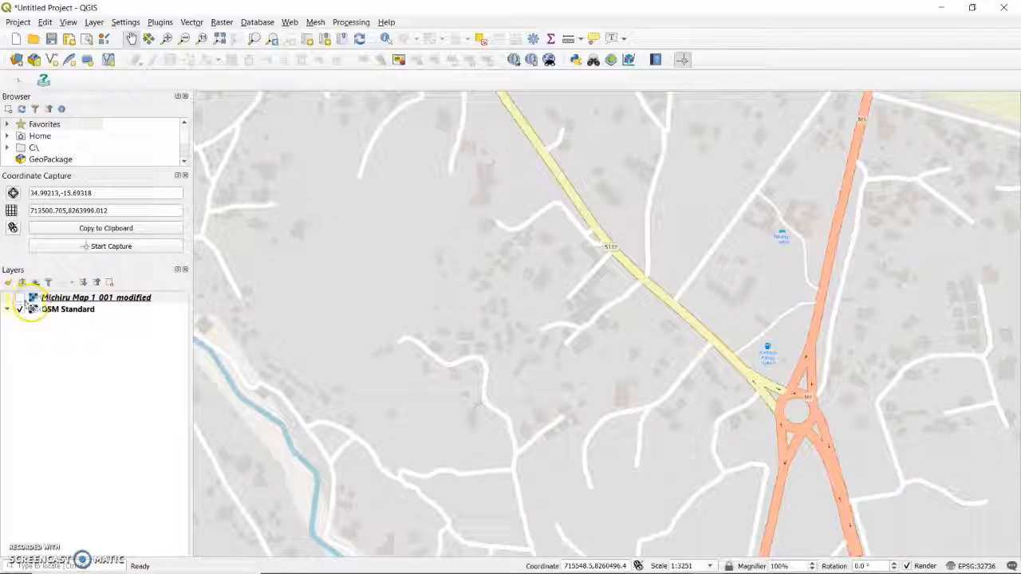
click(20, 299)
scroll(614, 310, down, 2)
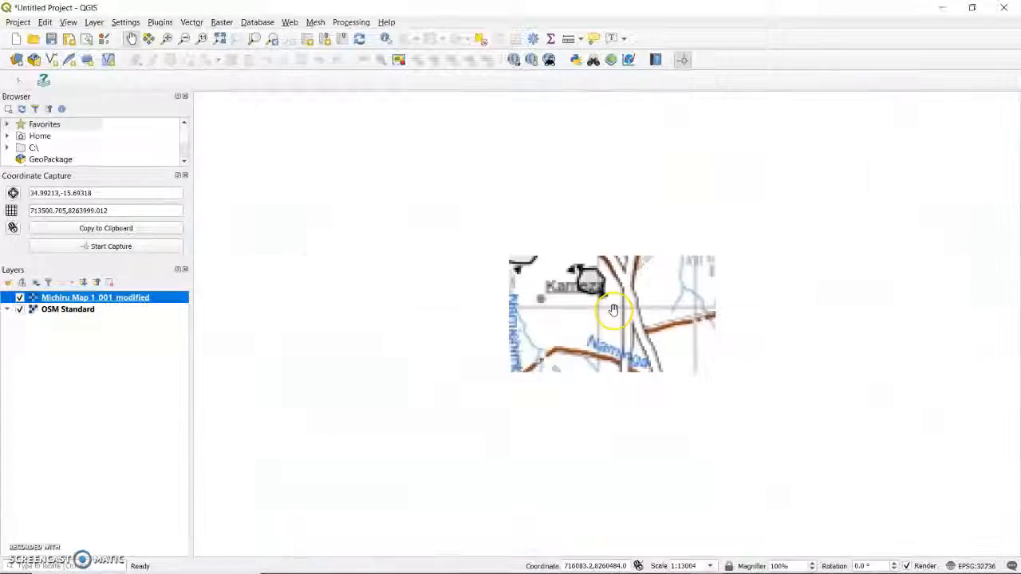
scroll(613, 309, down, 2)
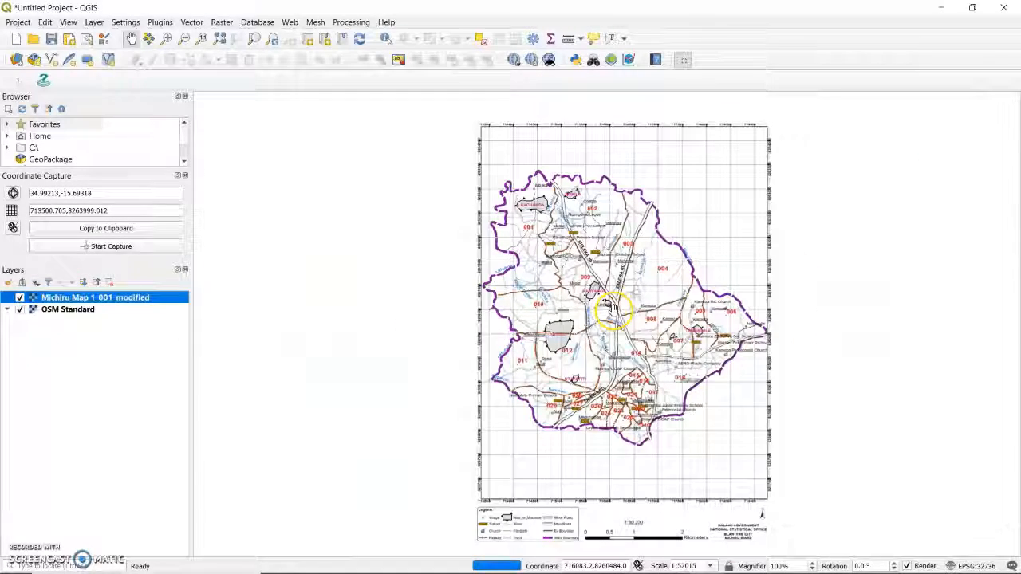